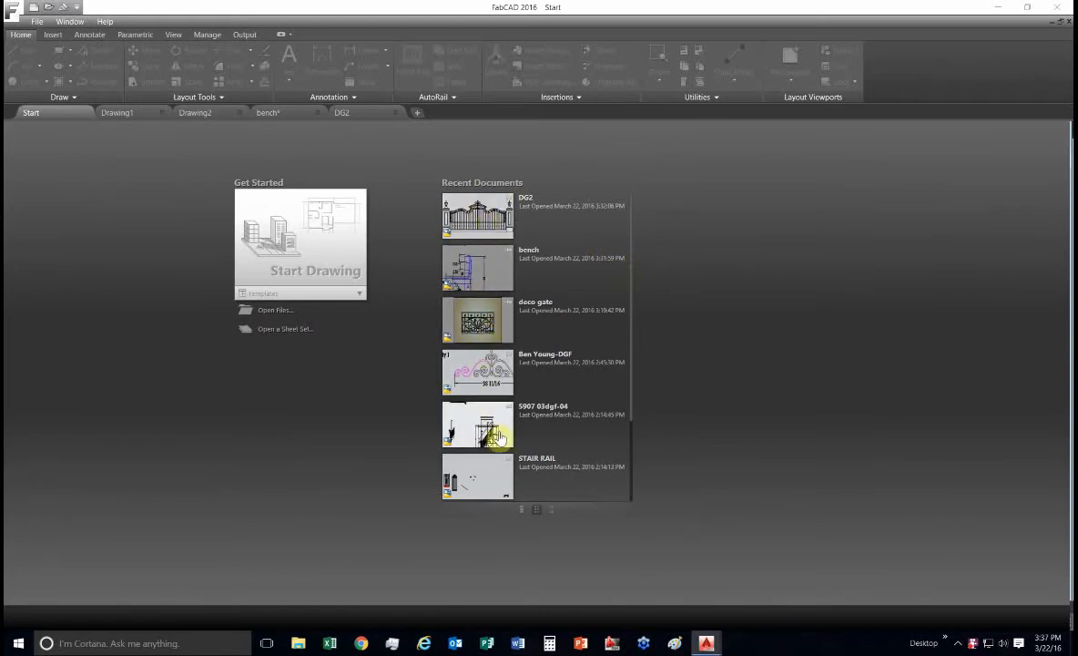
# Pin the deco gate file among the recent documents and start a new drawing.
pyautogui.moveTo(633, 424); pyautogui.dragTo(622, 333)
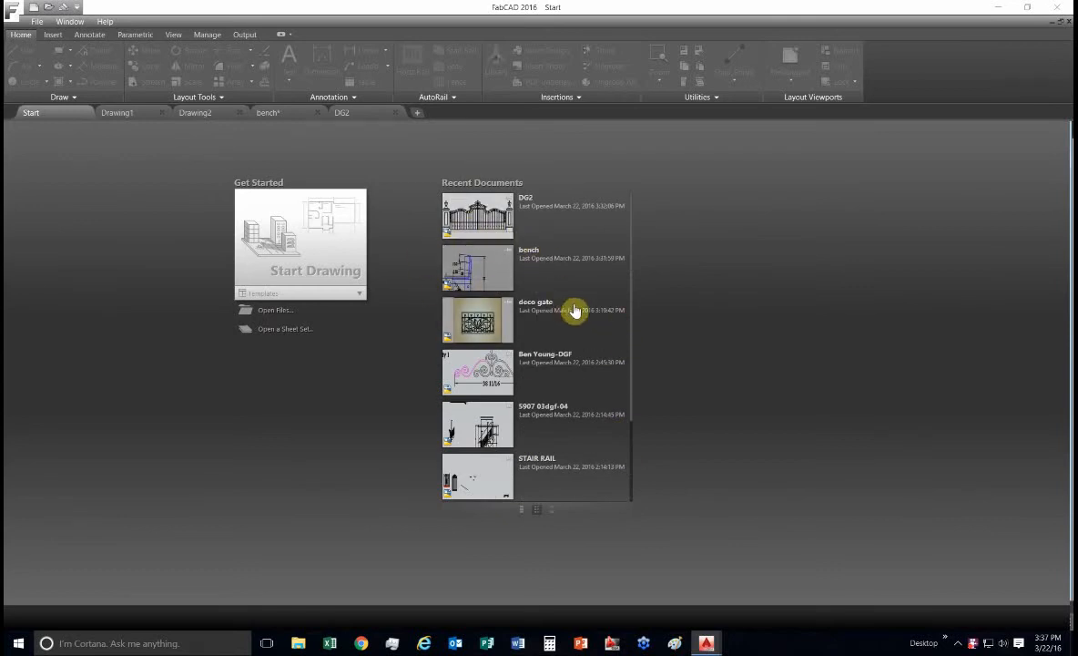
pyautogui.click(508, 305)
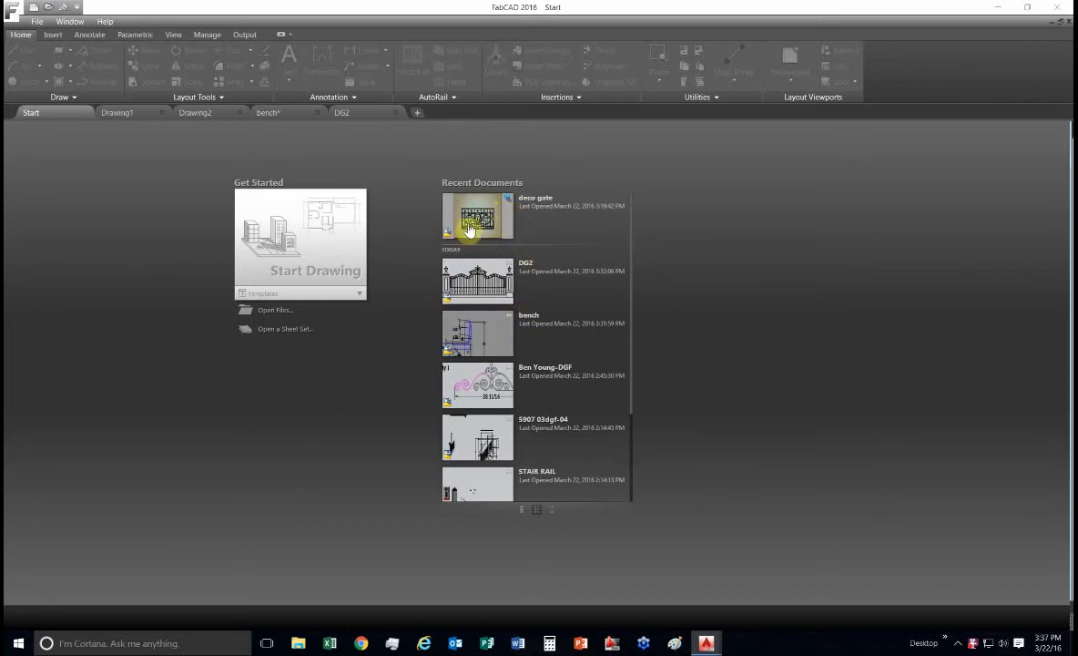
pyautogui.click(360, 299)
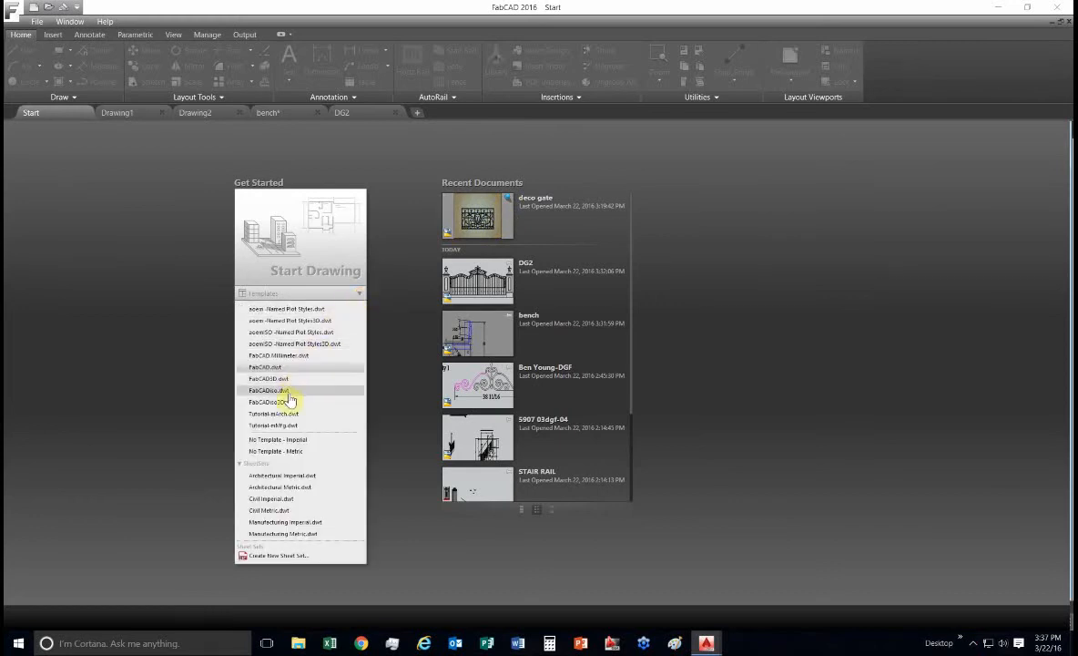
pyautogui.click(308, 243)
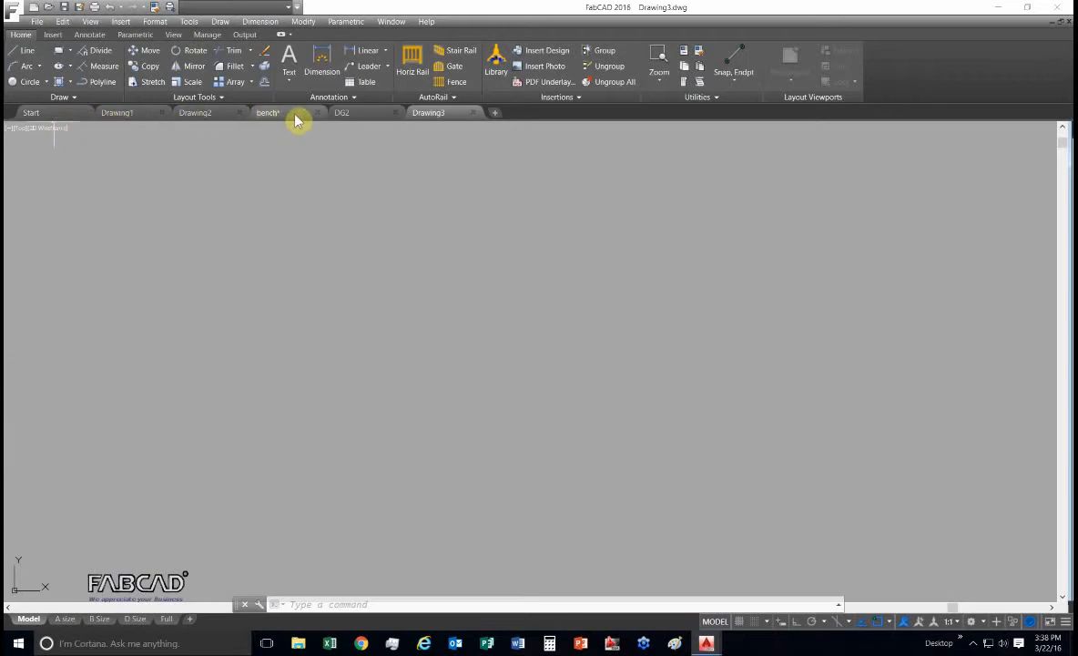
# Look through the open DG2, bench and Drawing1 drawings.
pyautogui.click(373, 119)
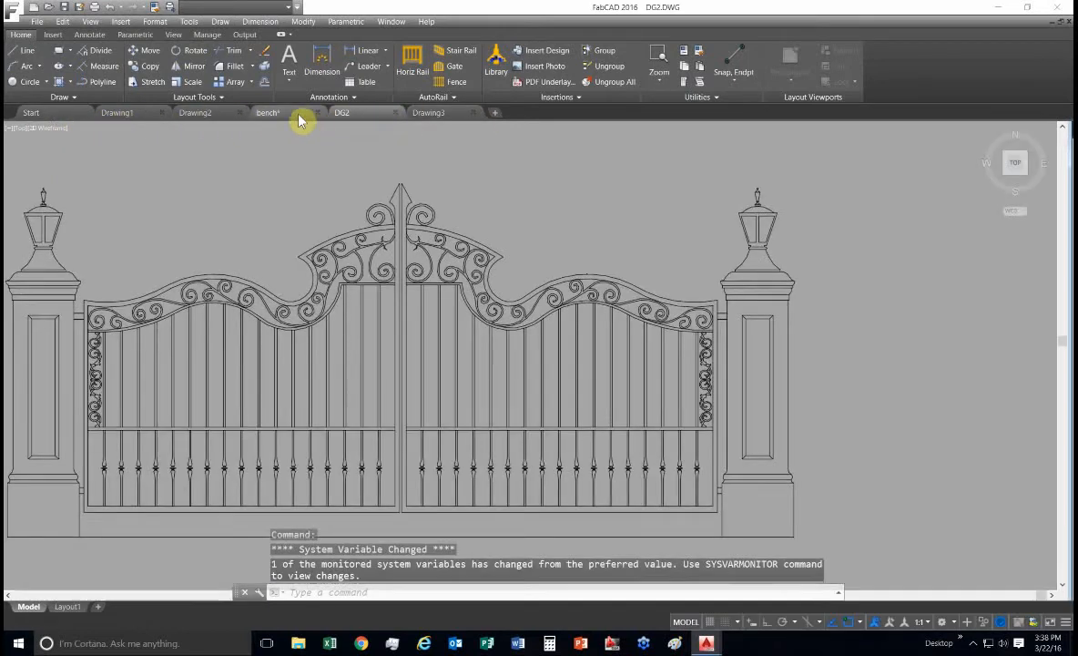
pyautogui.click(270, 113)
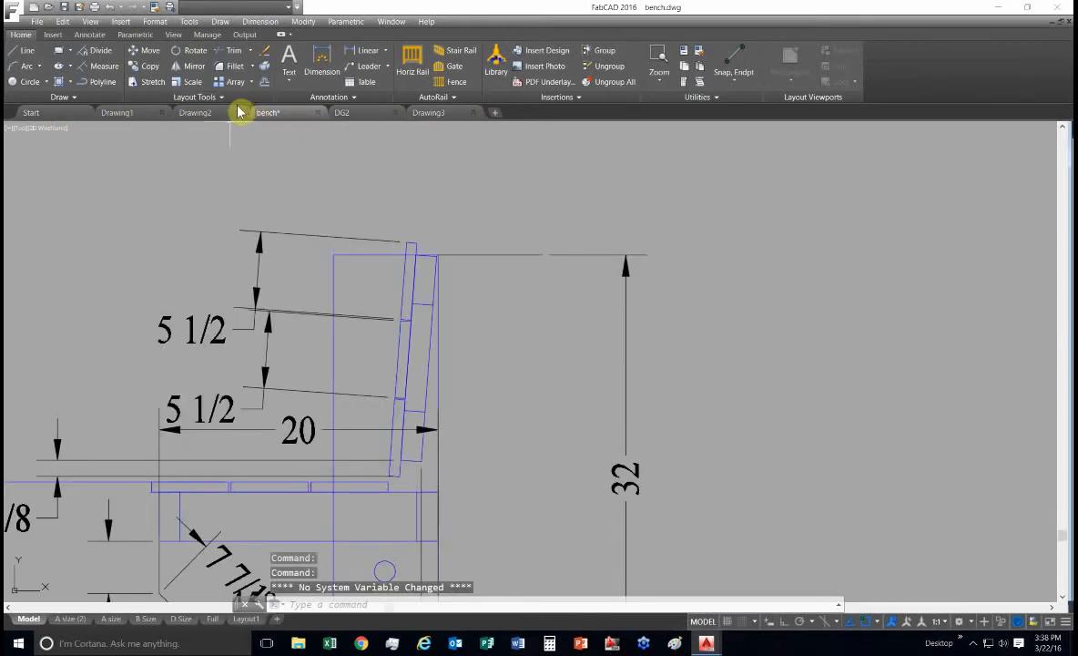
pyautogui.click(146, 112)
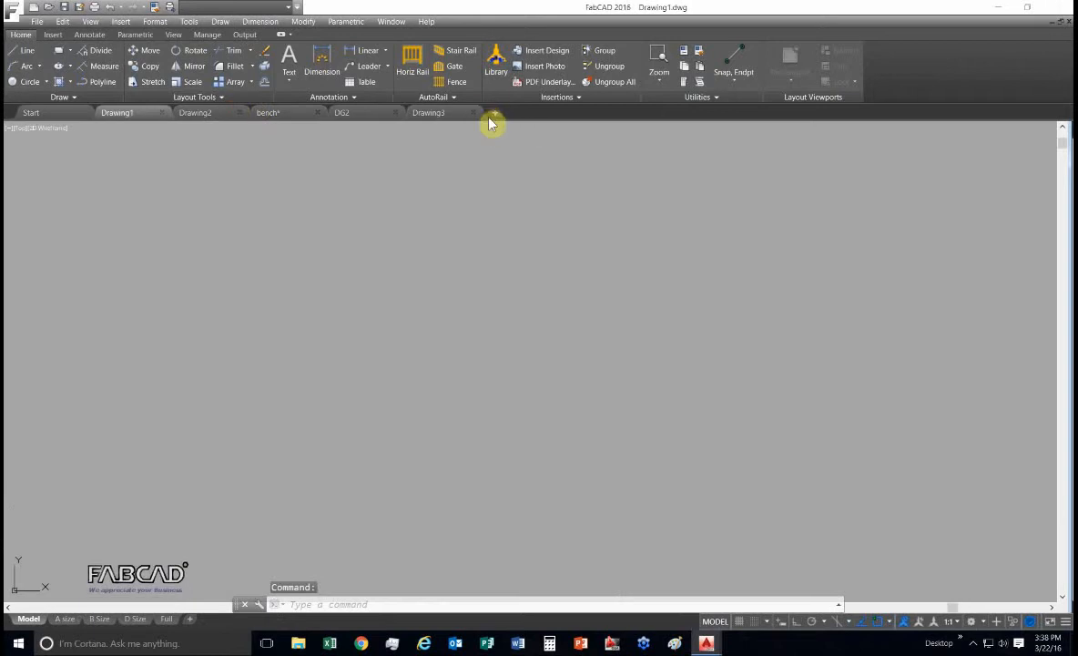
# Add another blank drawing in place of Drawing3, which is closed, and return to Drawing1.
pyautogui.click(494, 113)
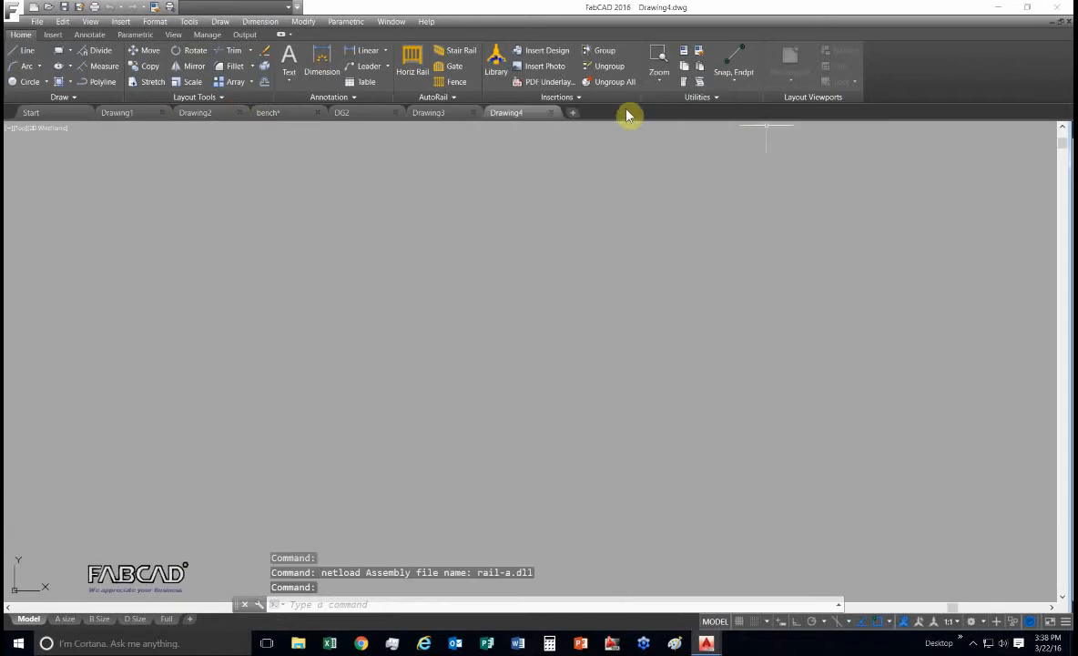
pyautogui.click(473, 113)
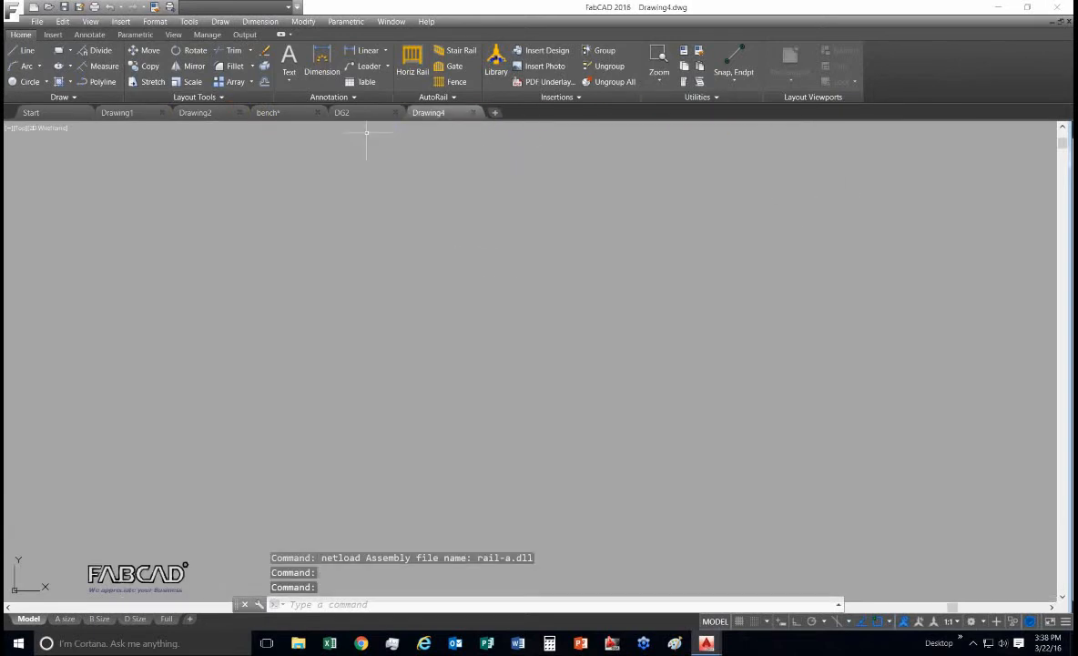
pyautogui.click(380, 113)
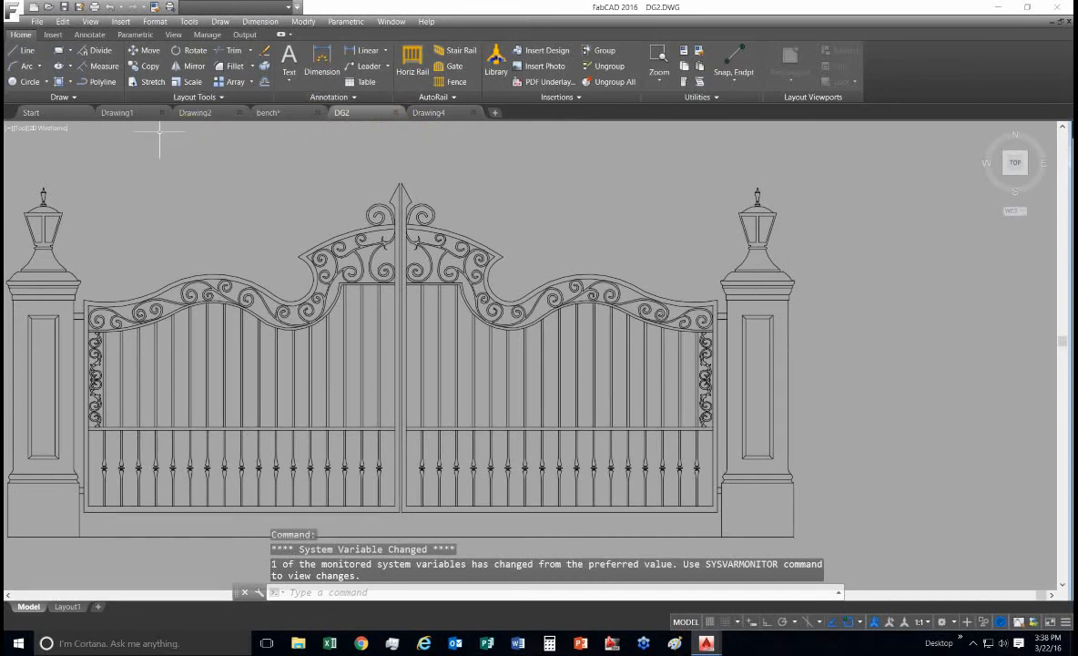
pyautogui.click(117, 112)
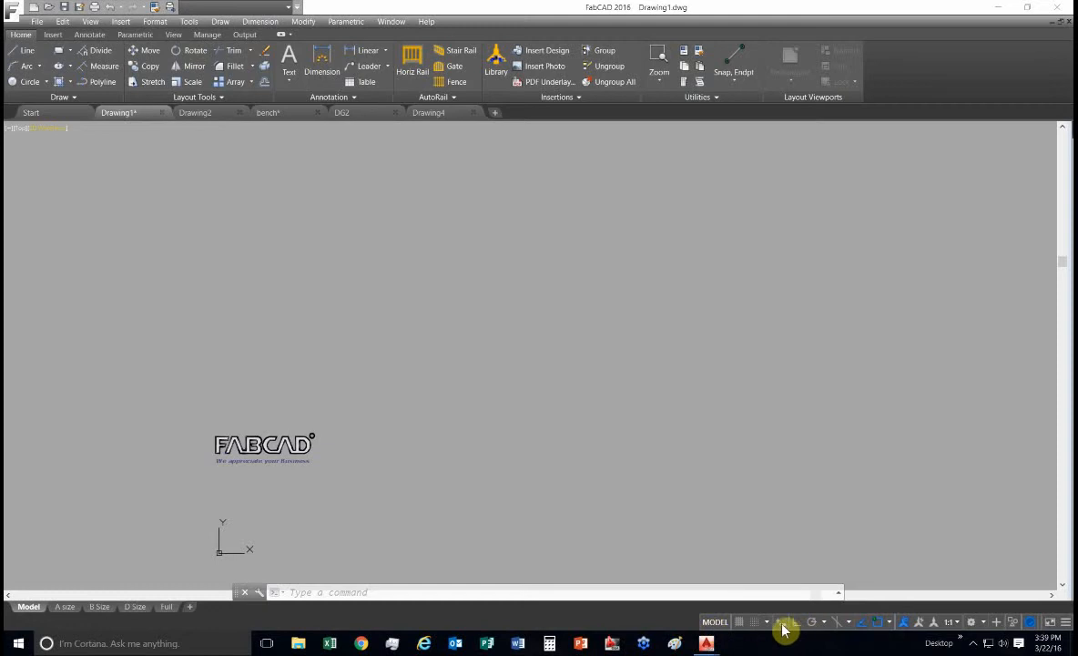
# Examine the list of tools that can be shown on the status bar.
pyautogui.click(1067, 623)
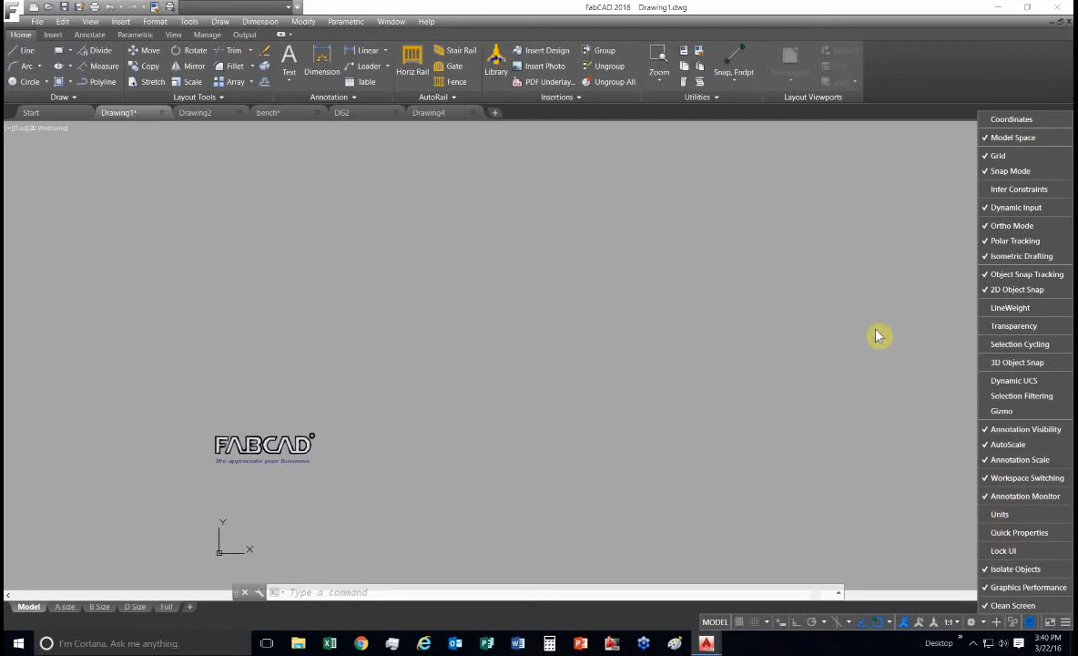
pyautogui.click(817, 444)
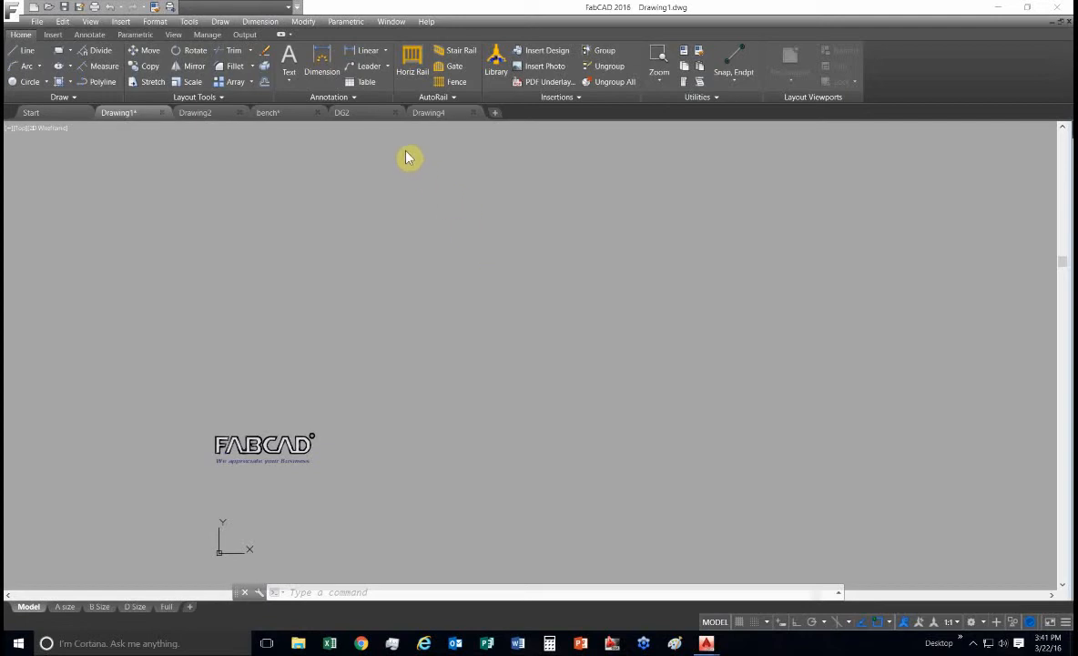
# Start a horizontal rail with vertical pickets and load the 1-1/4 rail template for it.
pyautogui.click(414, 65)
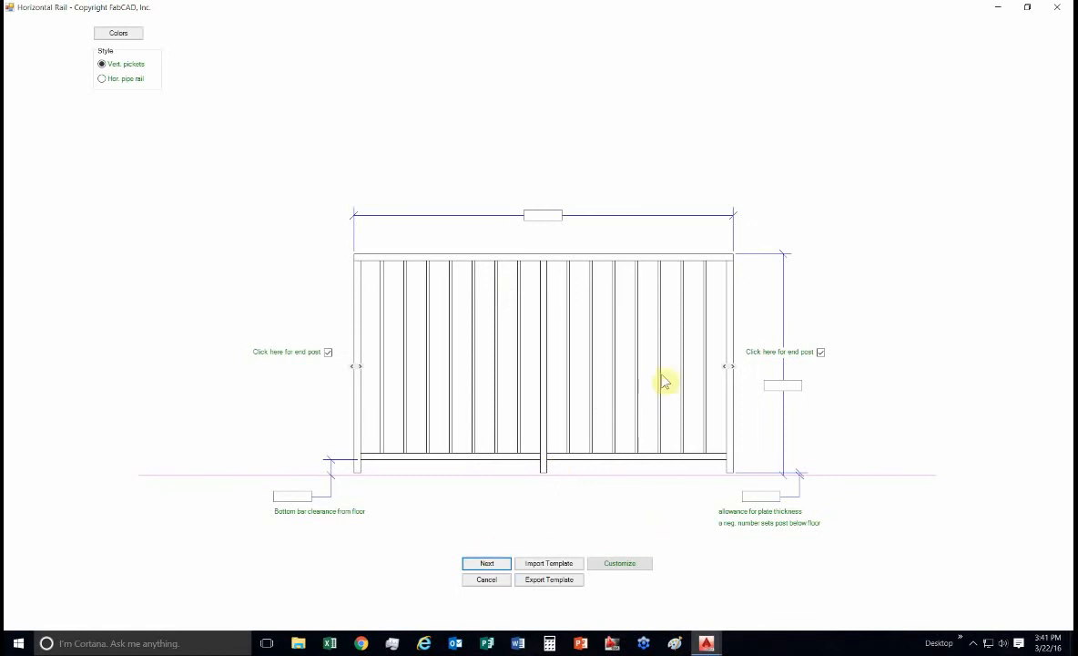
pyautogui.click(547, 563)
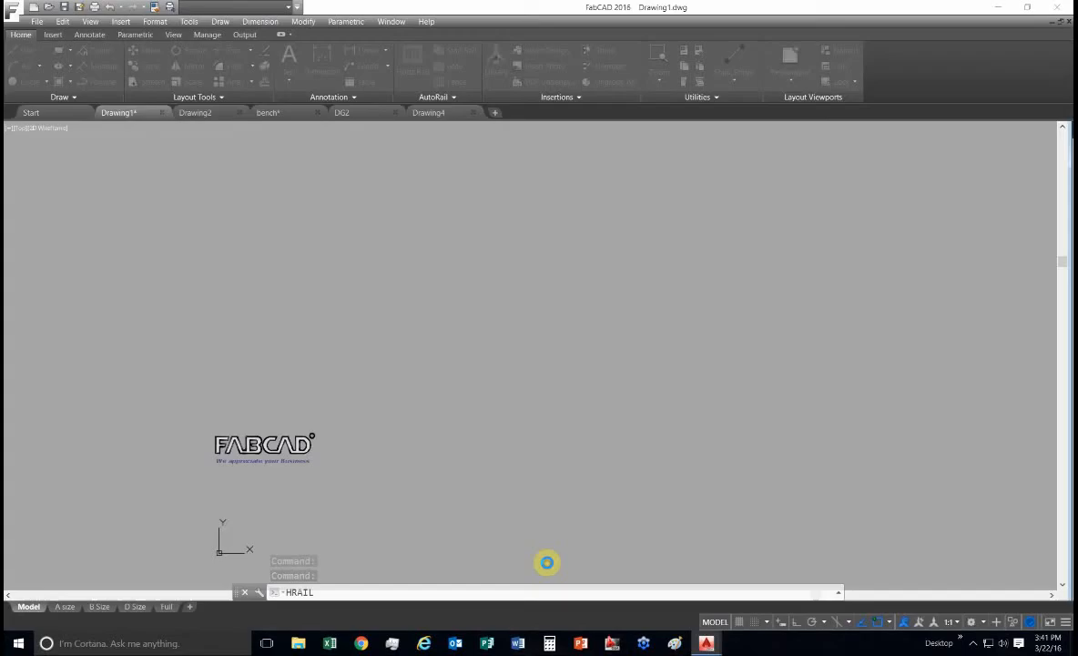
pyautogui.click(461, 255)
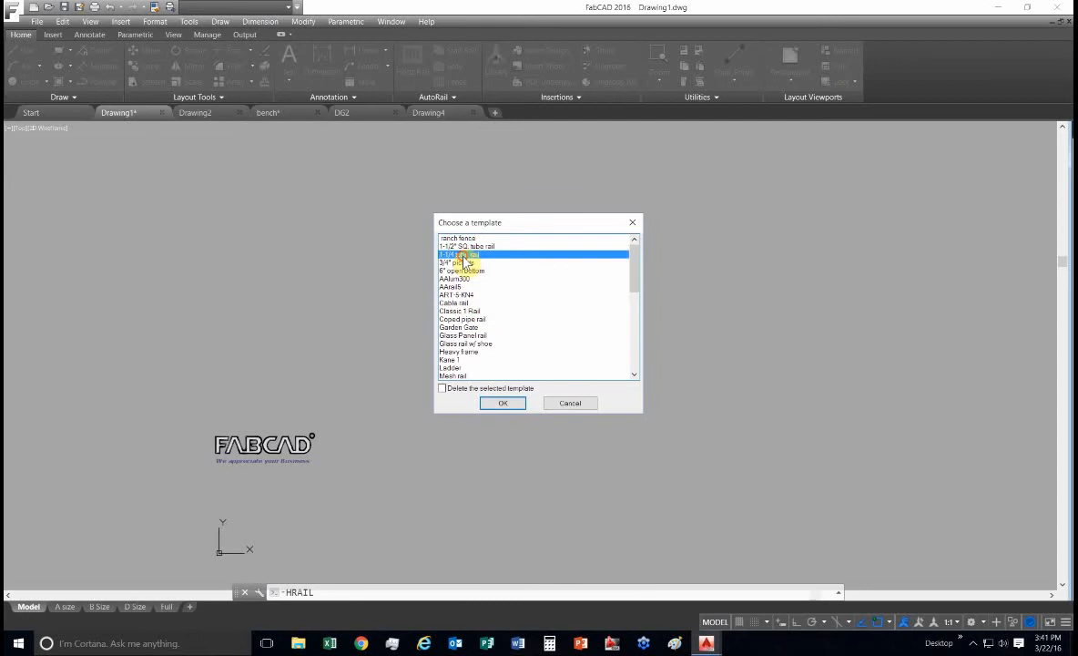
pyautogui.click(504, 403)
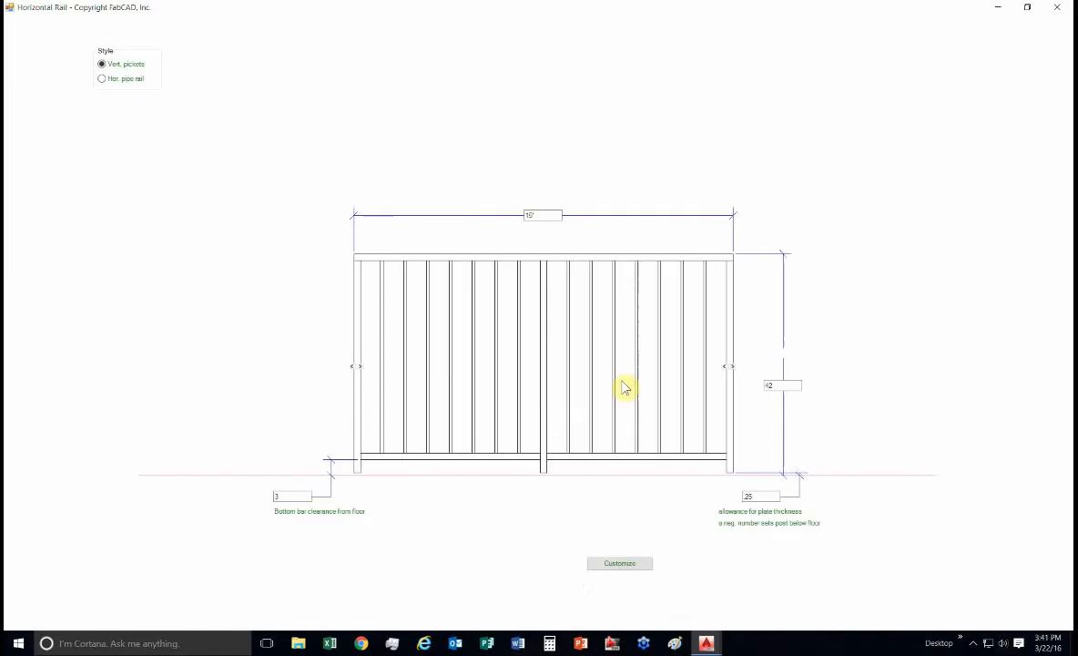
# Draw the rail with the template's settings and place its views and bill of material in the empty area beyond the FabCAD logo.
pyautogui.click(492, 565)
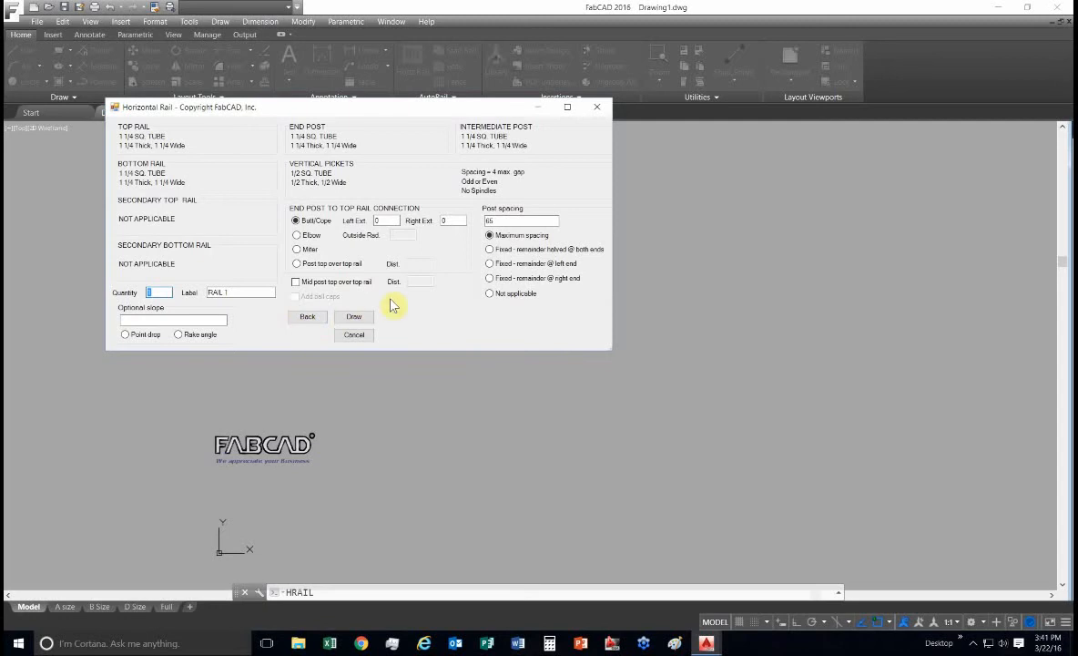
pyautogui.click(367, 318)
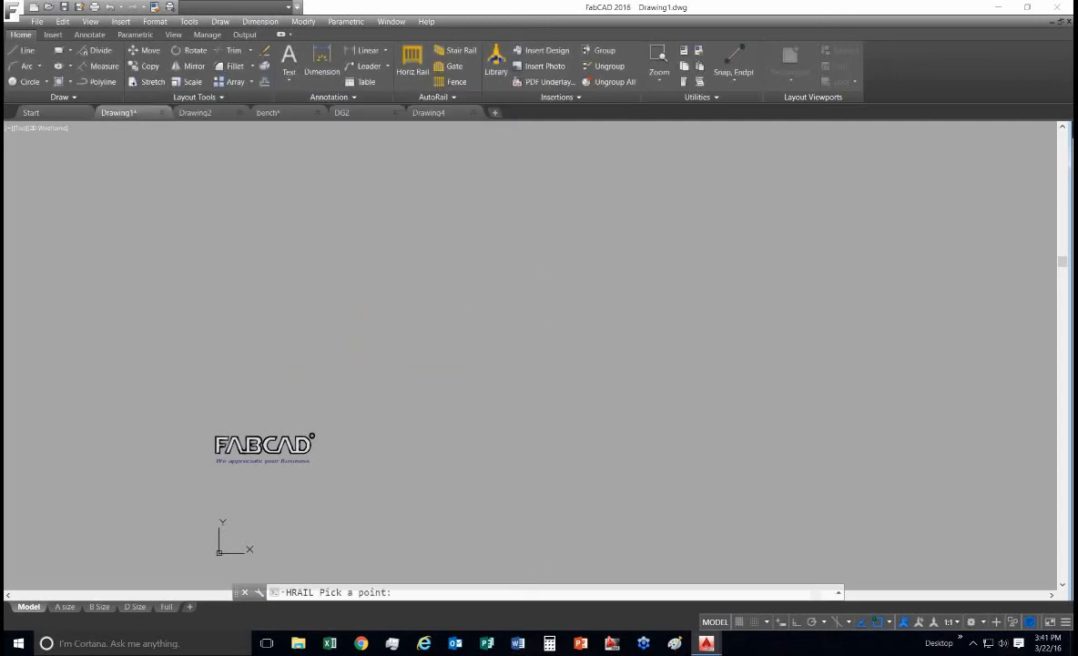
pyautogui.click(516, 327)
pyautogui.click(698, 324)
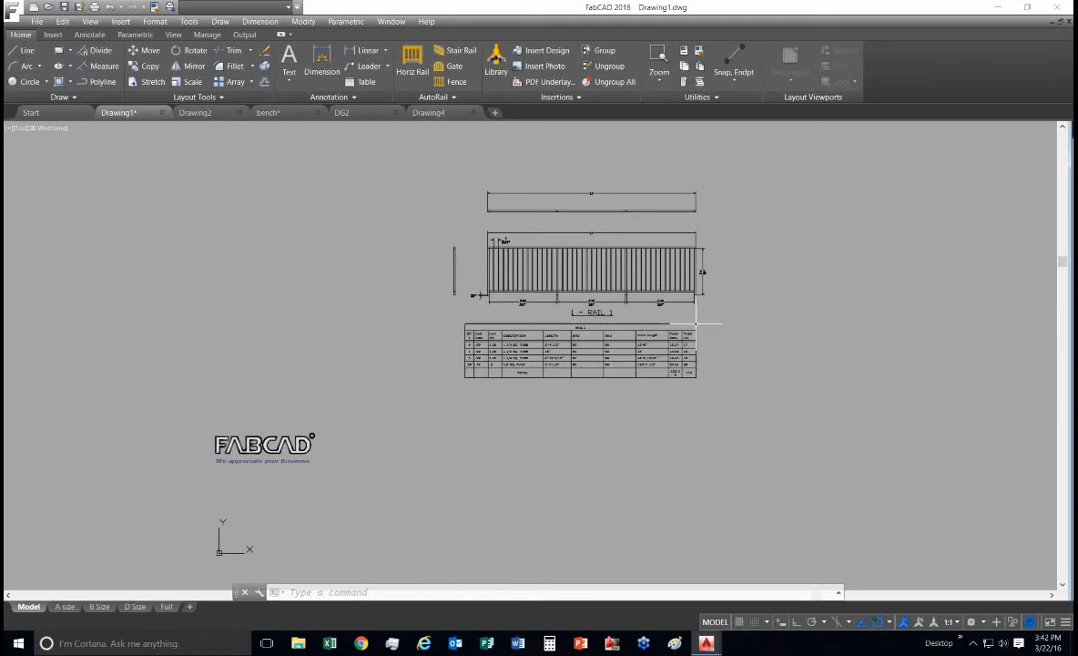
pyautogui.scroll(4, 658, 371)
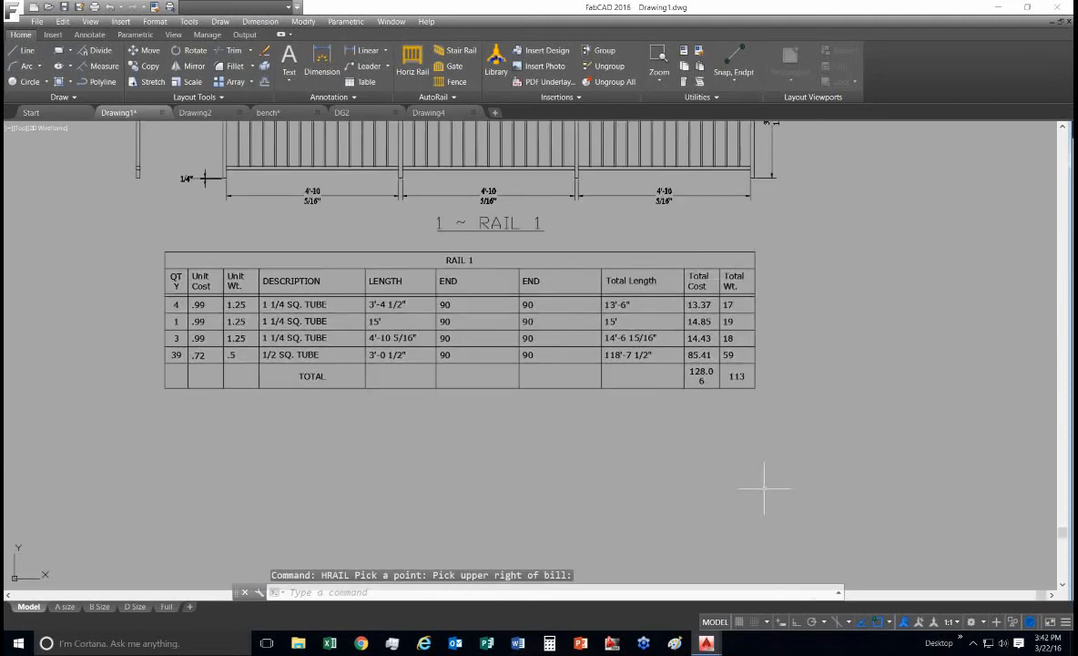
# Examine the unit cost and weight entry of the 3/4" square tube in AutoRail's material selection settings.
pyautogui.click(453, 97)
pyautogui.click(493, 114)
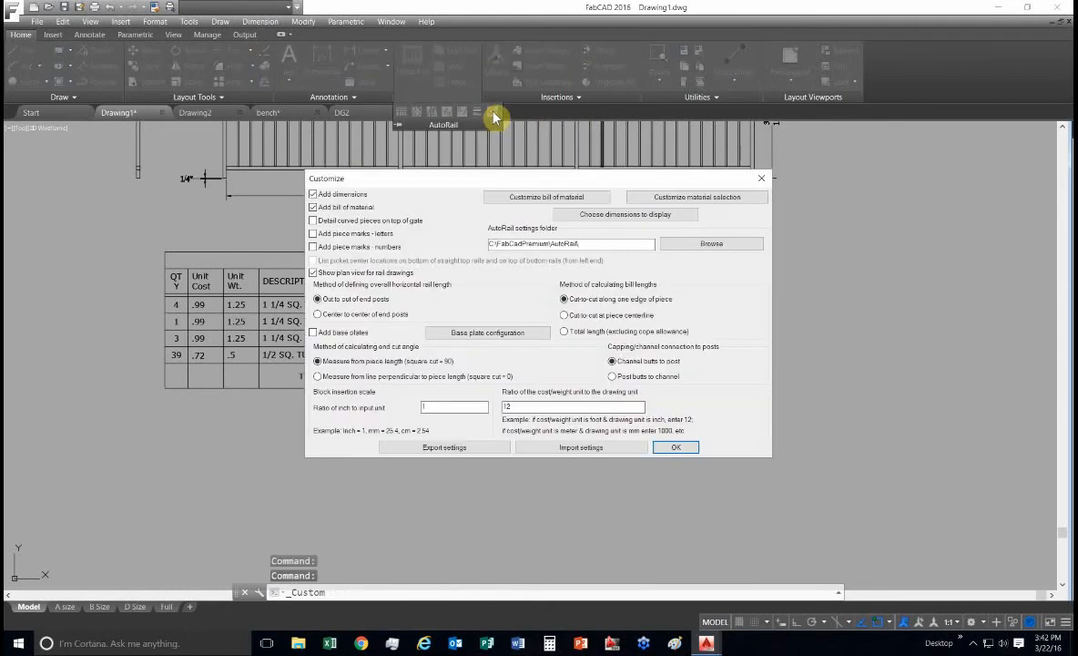
pyautogui.click(692, 196)
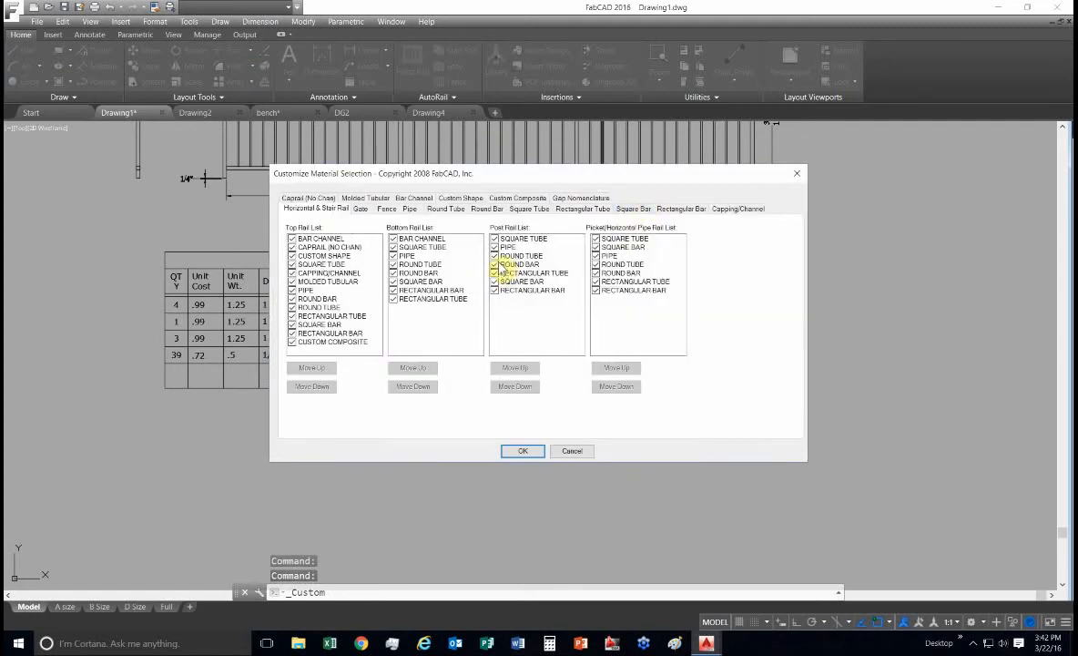
pyautogui.click(532, 210)
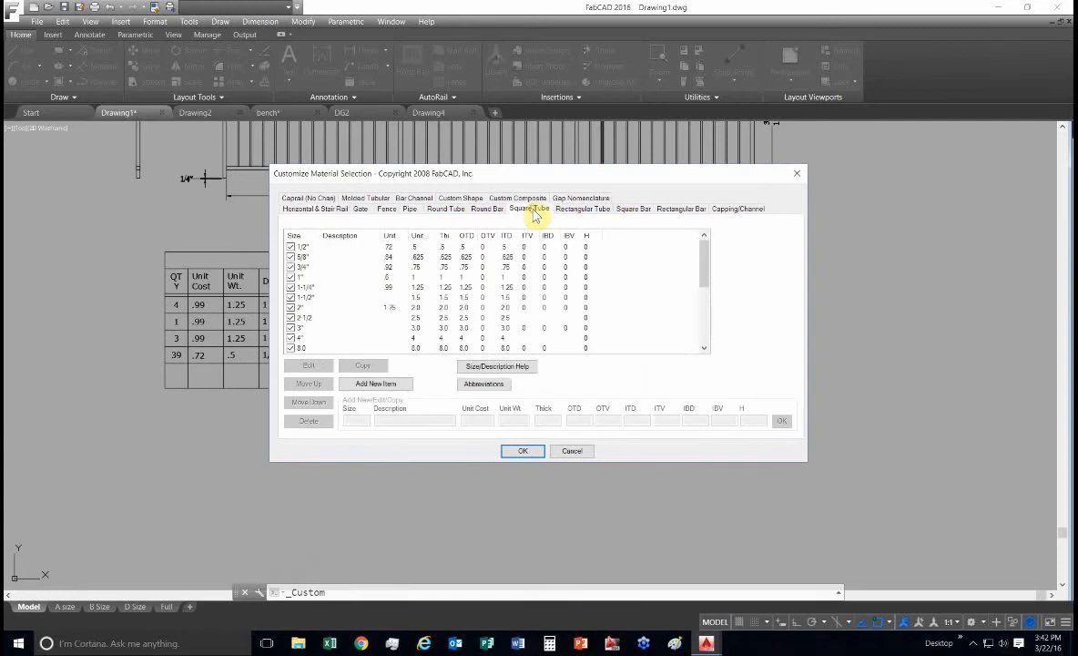
pyautogui.click(302, 267)
pyautogui.click(309, 365)
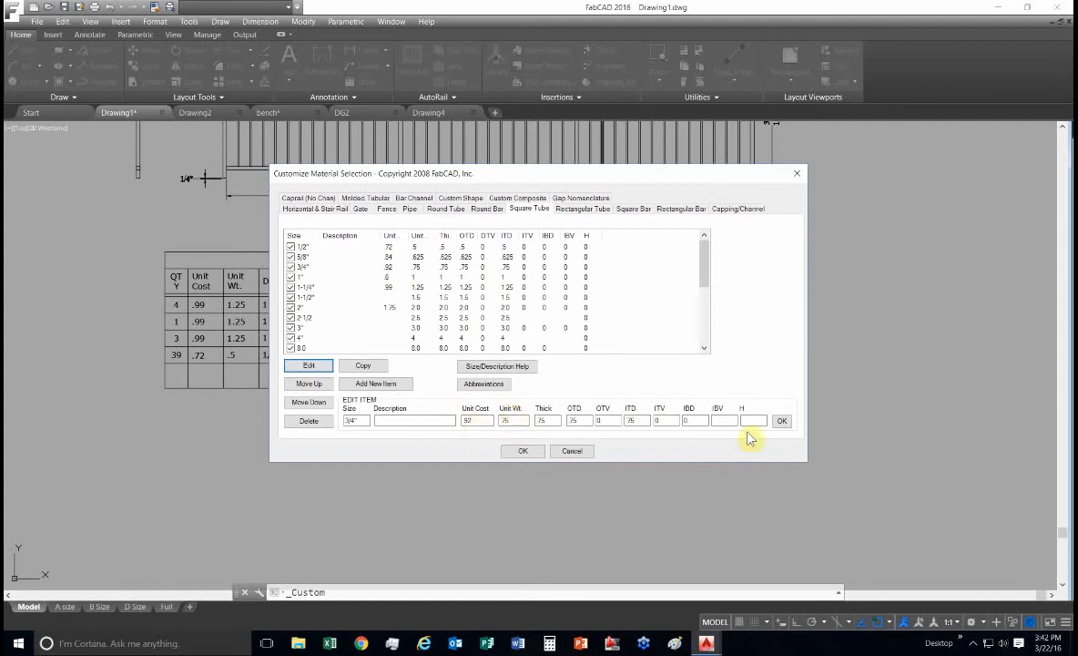
pyautogui.click(780, 423)
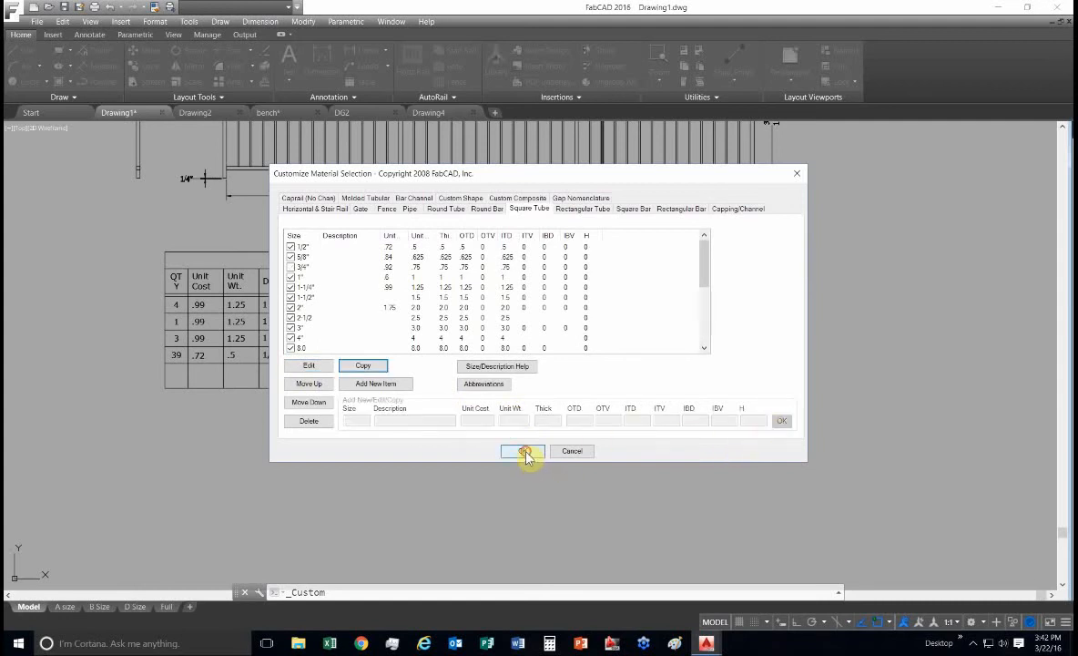
pyautogui.click(524, 452)
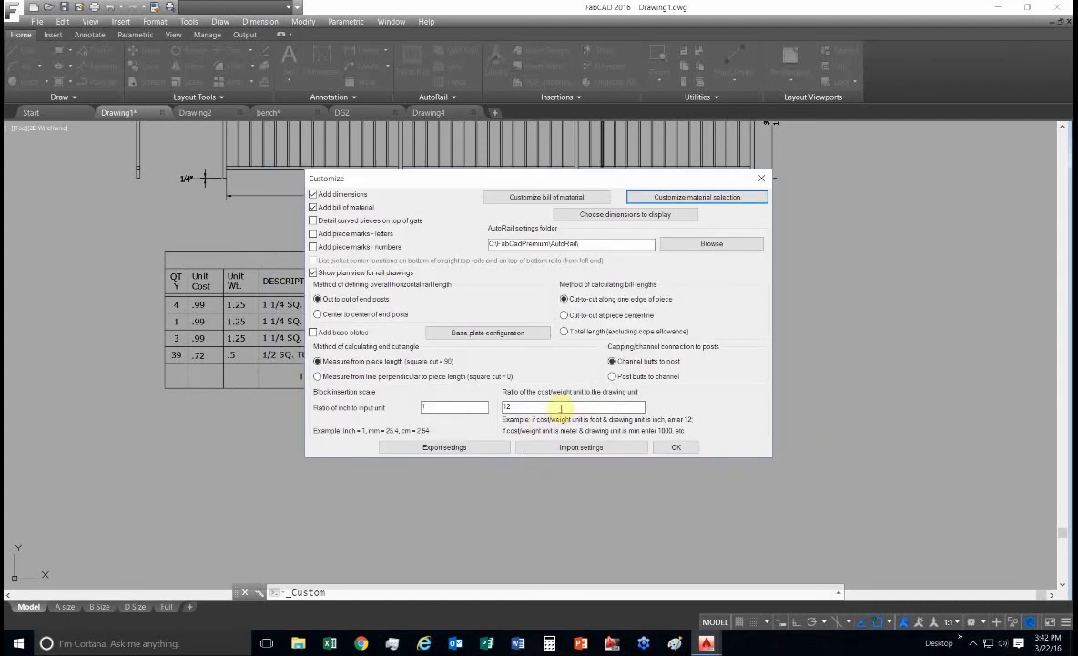
pyautogui.click(690, 447)
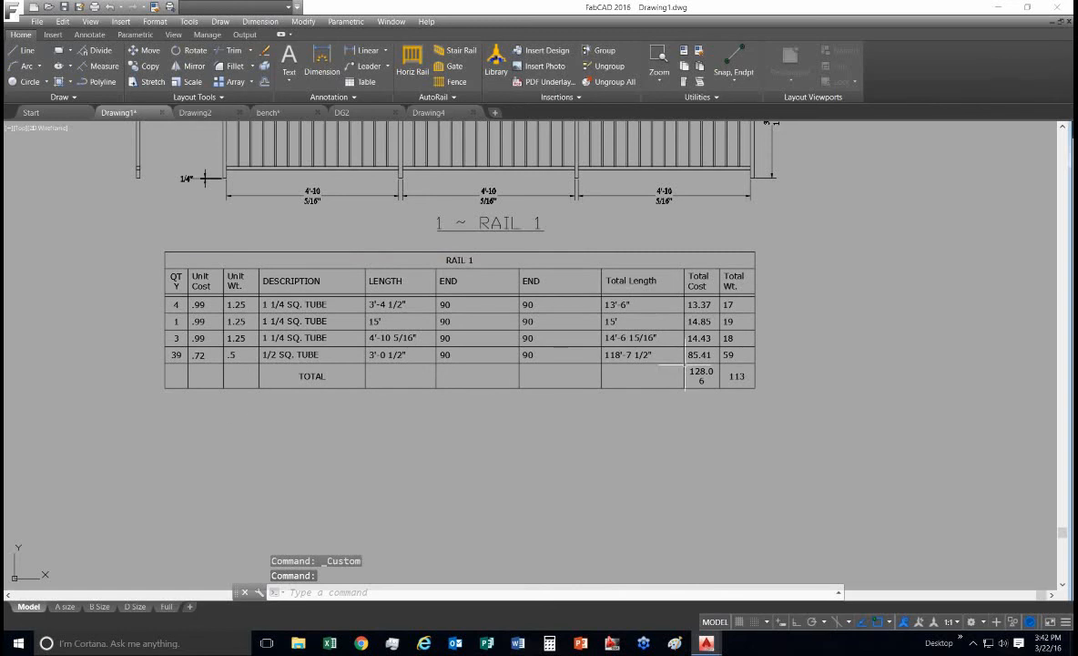
# Turn off the Unit Cost, Unit Wt., Total Length, Total Cost and Total Wt. columns in AutoRail's bill of material settings.
pyautogui.click(454, 97)
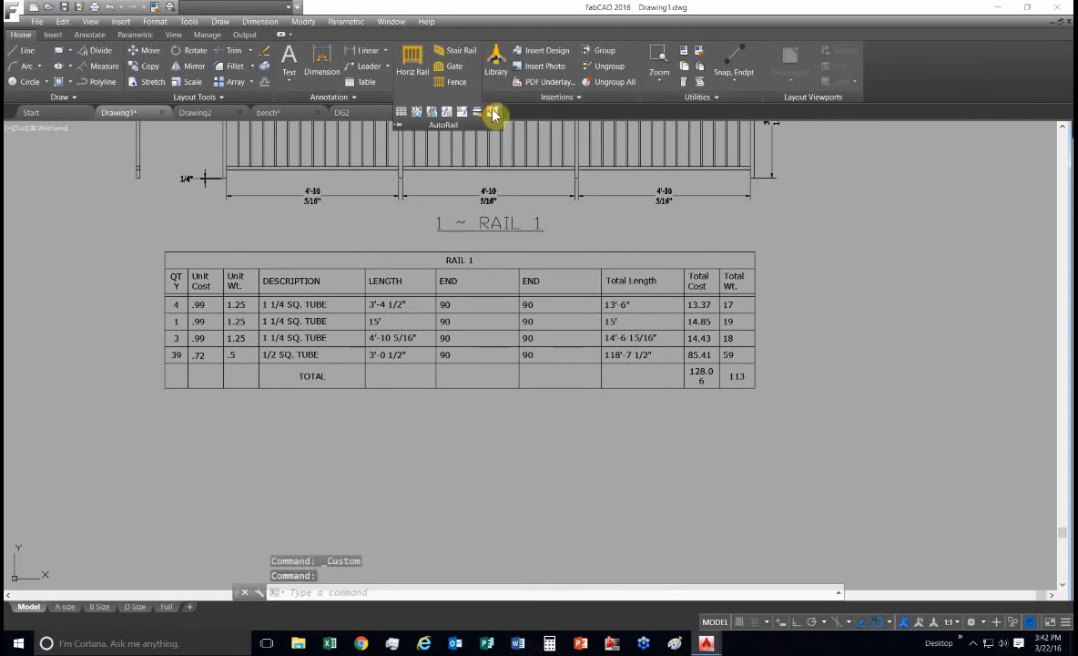
pyautogui.click(493, 113)
pyautogui.click(550, 196)
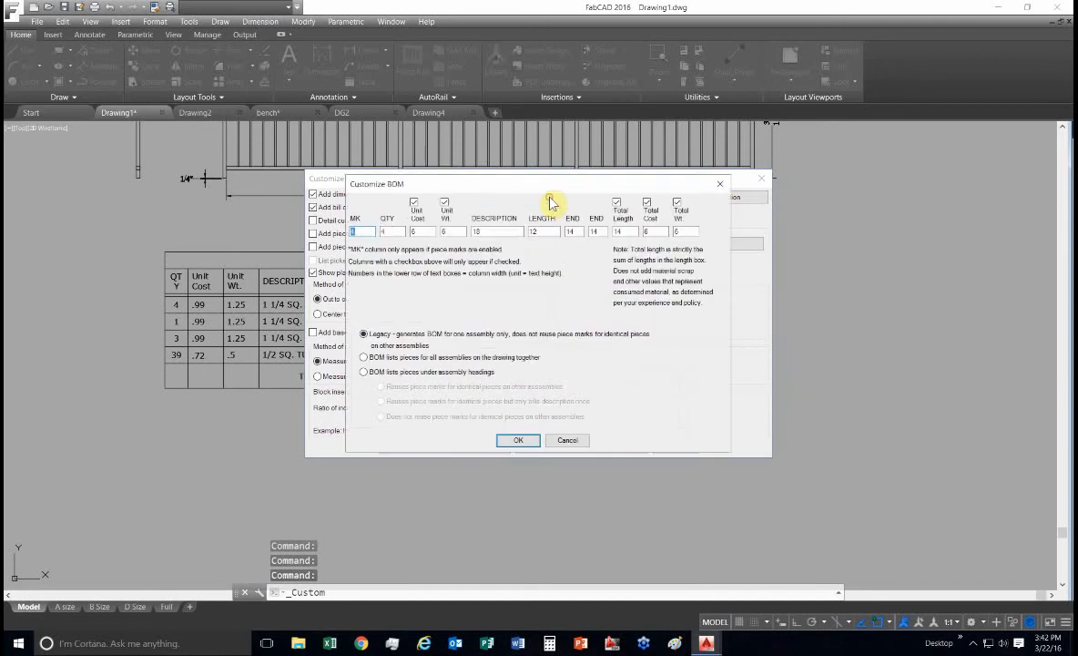
pyautogui.click(648, 204)
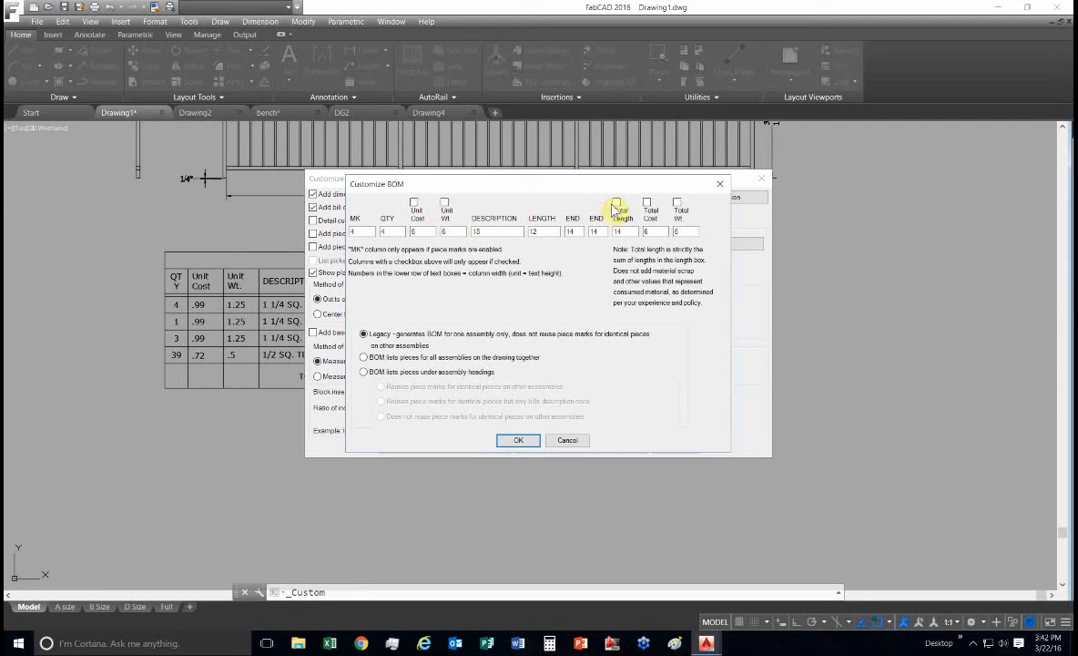
pyautogui.click(528, 443)
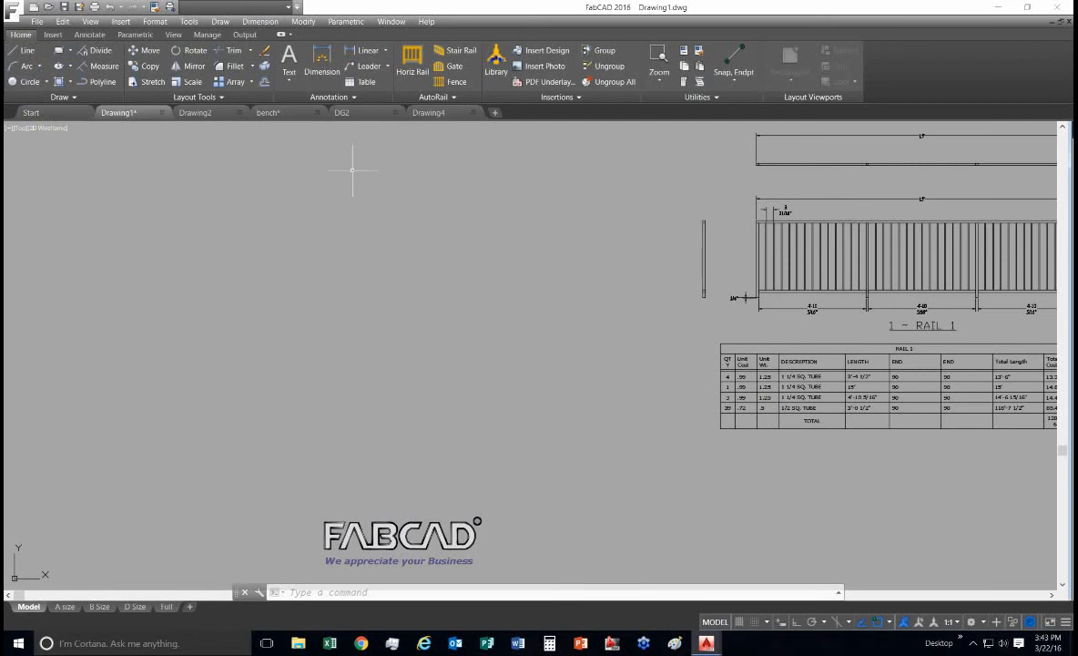
# Draw a zigzag of eight connected, crossing line segments in the empty area above the FabCAD logo.
pyautogui.click(27, 52)
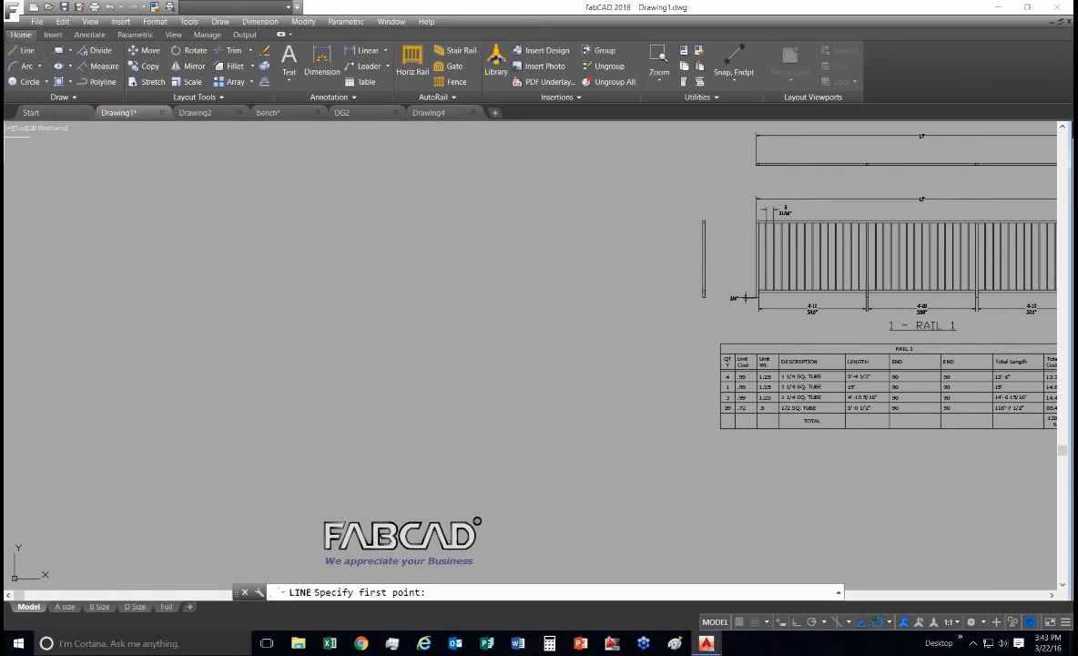
pyautogui.click(412, 190)
pyautogui.click(123, 333)
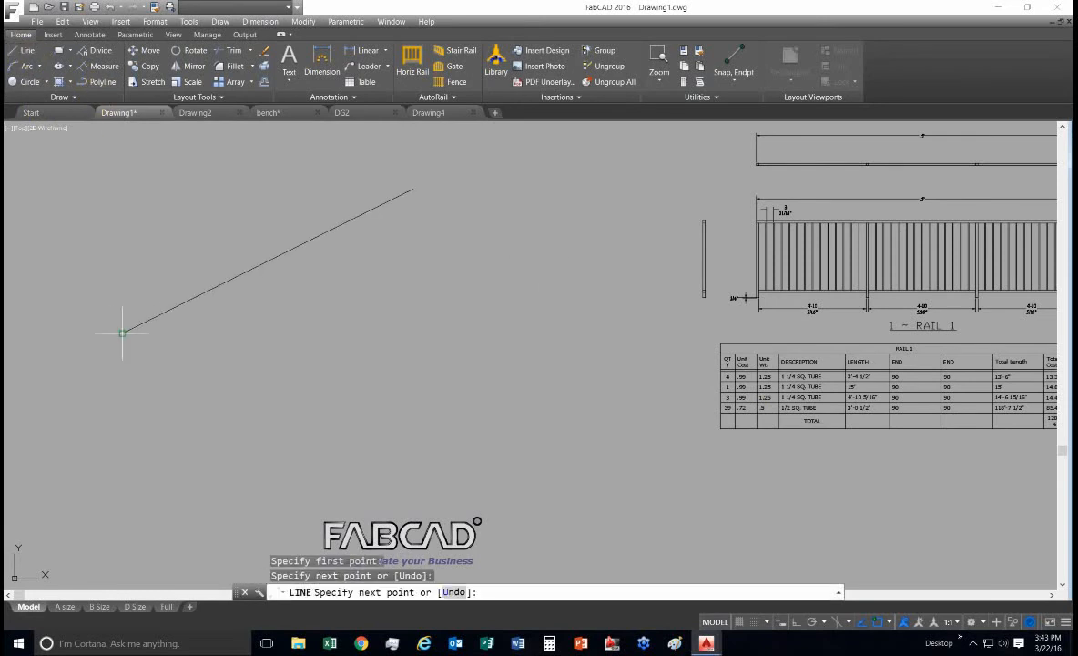
pyautogui.click(517, 462)
pyautogui.click(129, 186)
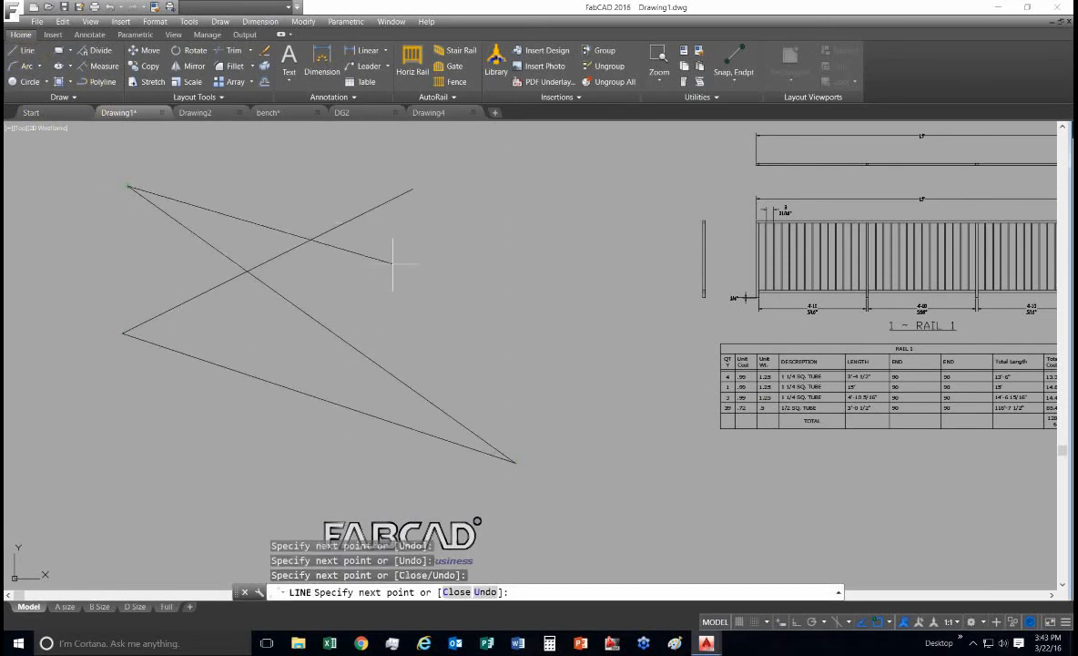
pyautogui.click(393, 272)
pyautogui.click(326, 164)
pyautogui.click(275, 344)
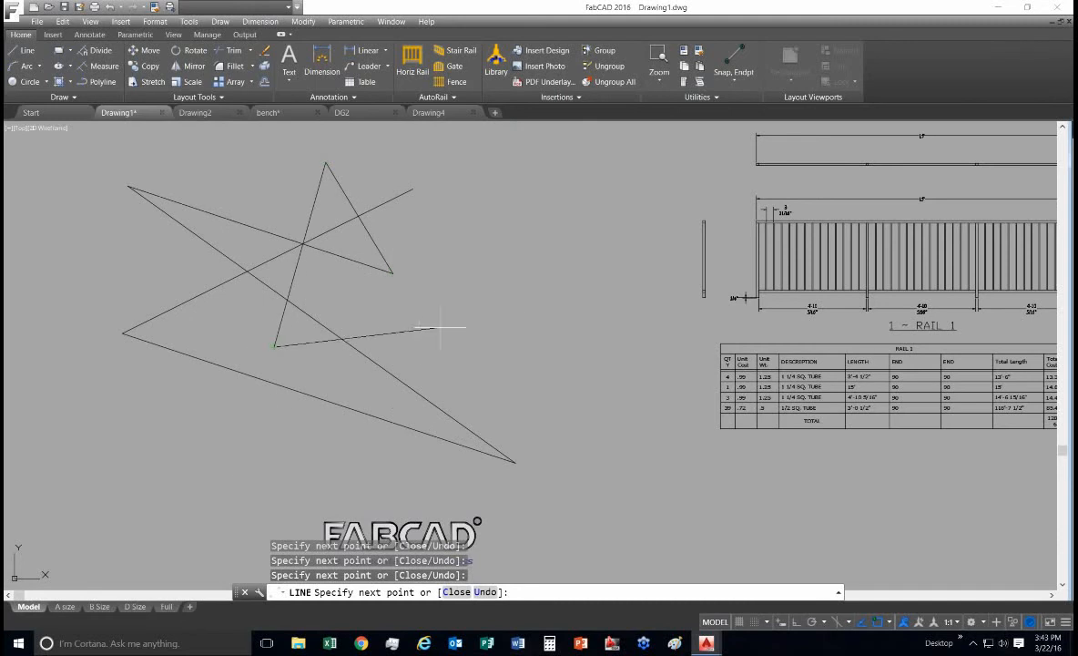
pyautogui.click(499, 311)
pyautogui.click(164, 281)
pyautogui.press('Return')
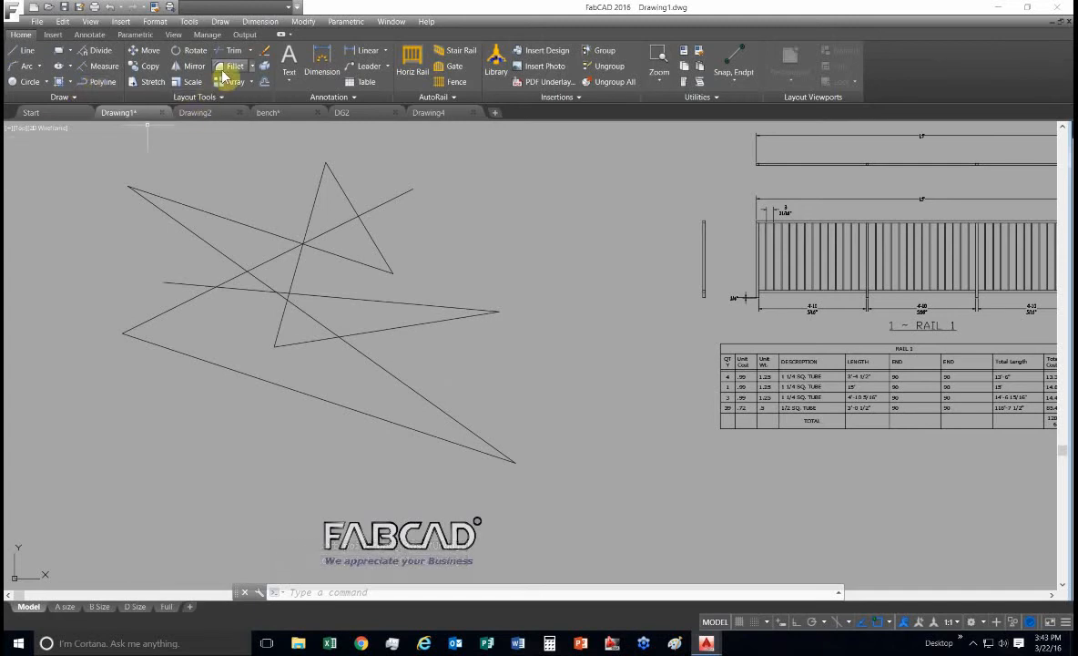
# Fillet the zigzag's first line with the short line crossing its upper end into a sharp corner.
pyautogui.click(226, 66)
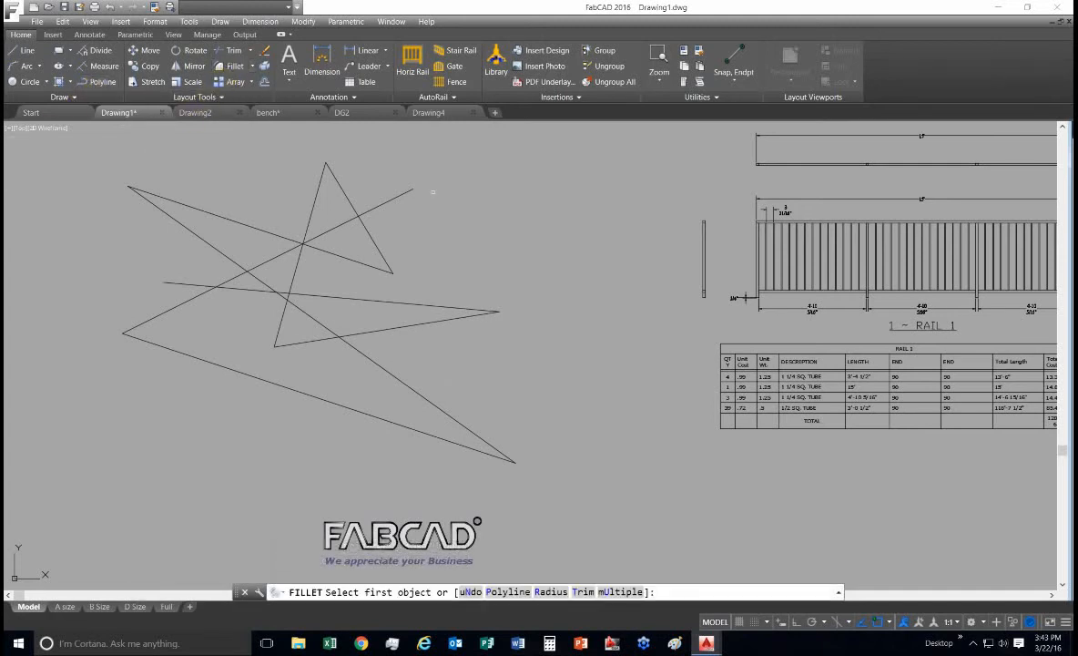
pyautogui.click(343, 223)
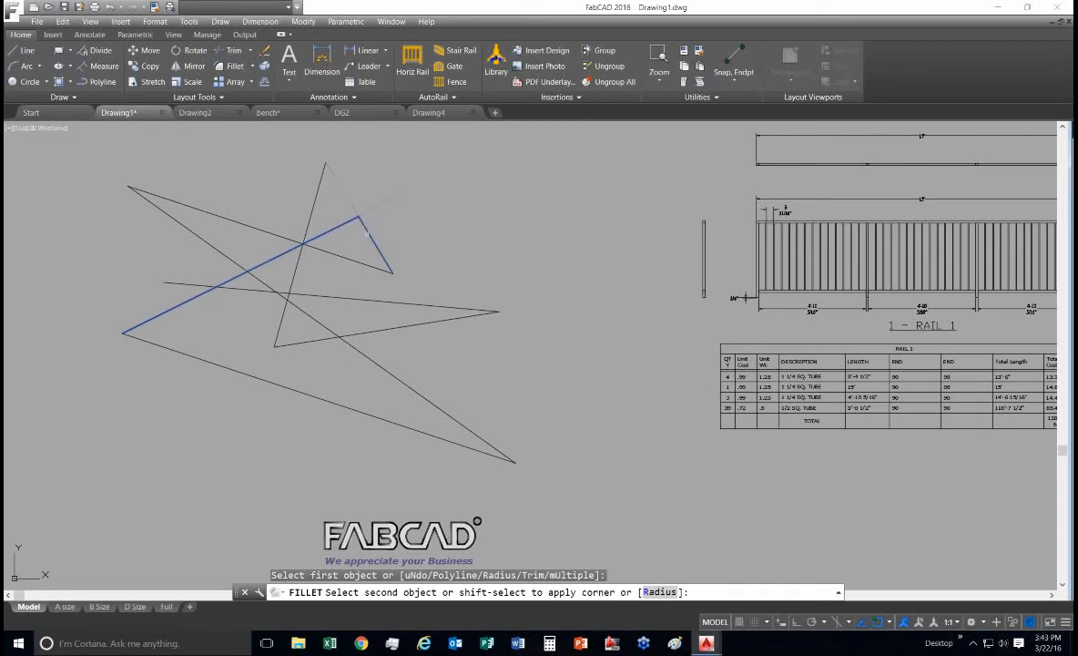
pyautogui.click(366, 232)
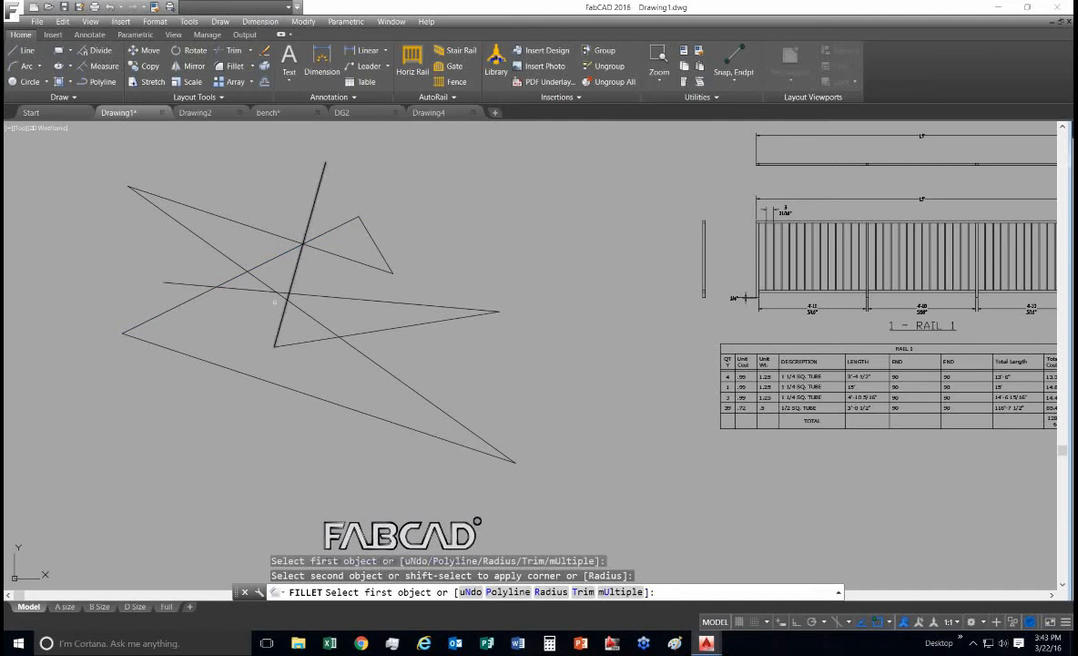
# Trim the upper part of the steep line back to the nearly horizontal line, using all objects as cutting edges.
pyautogui.click(238, 57)
pyautogui.click(235, 53)
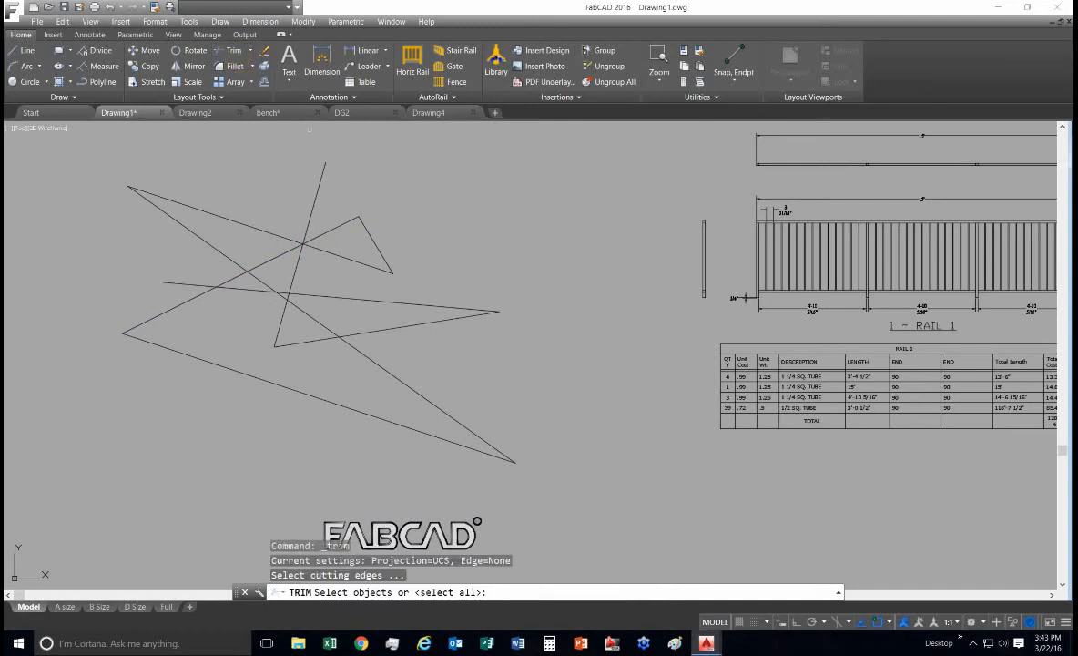
pyautogui.press('Return')
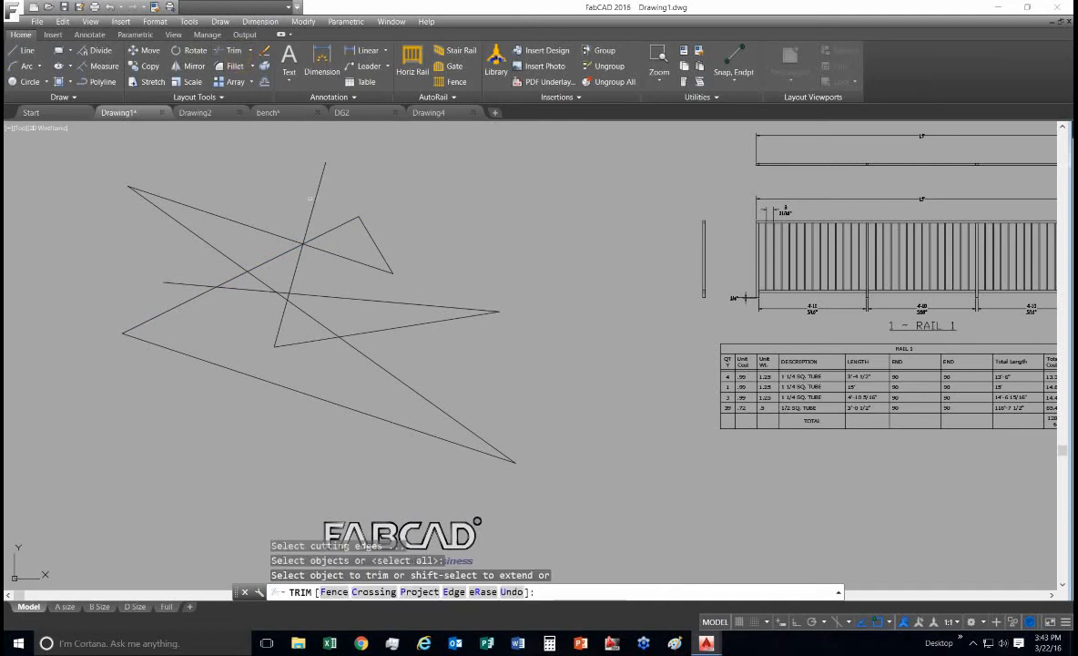
pyautogui.click(320, 190)
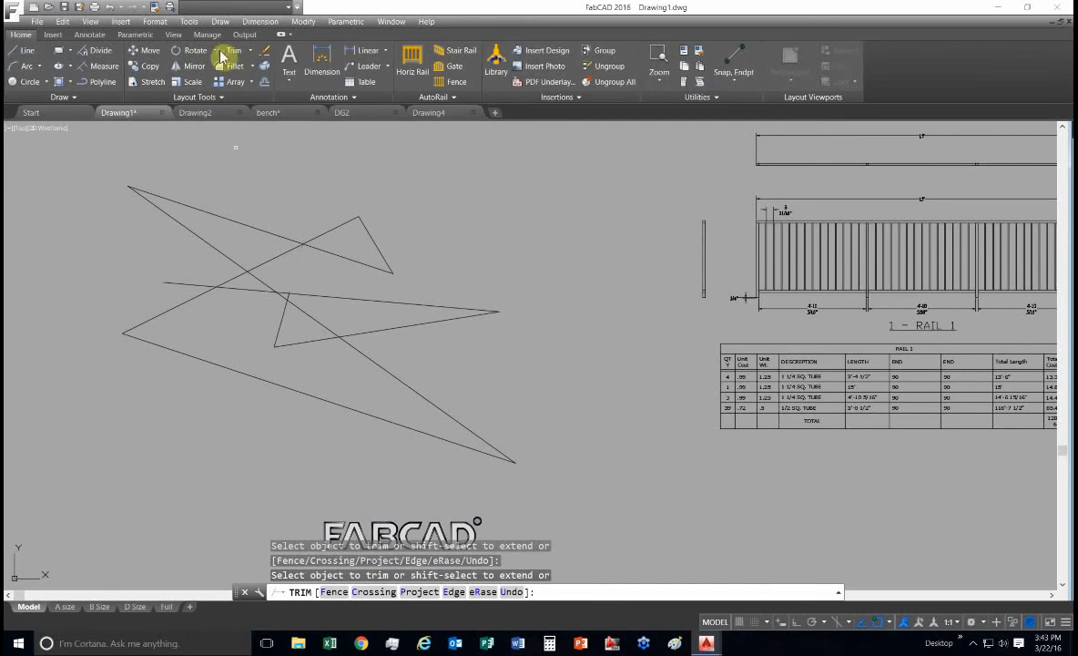
# Extend the steep line at both ends and the shallow sloping line to the long lower line, using all objects as boundaries.
pyautogui.click(251, 55)
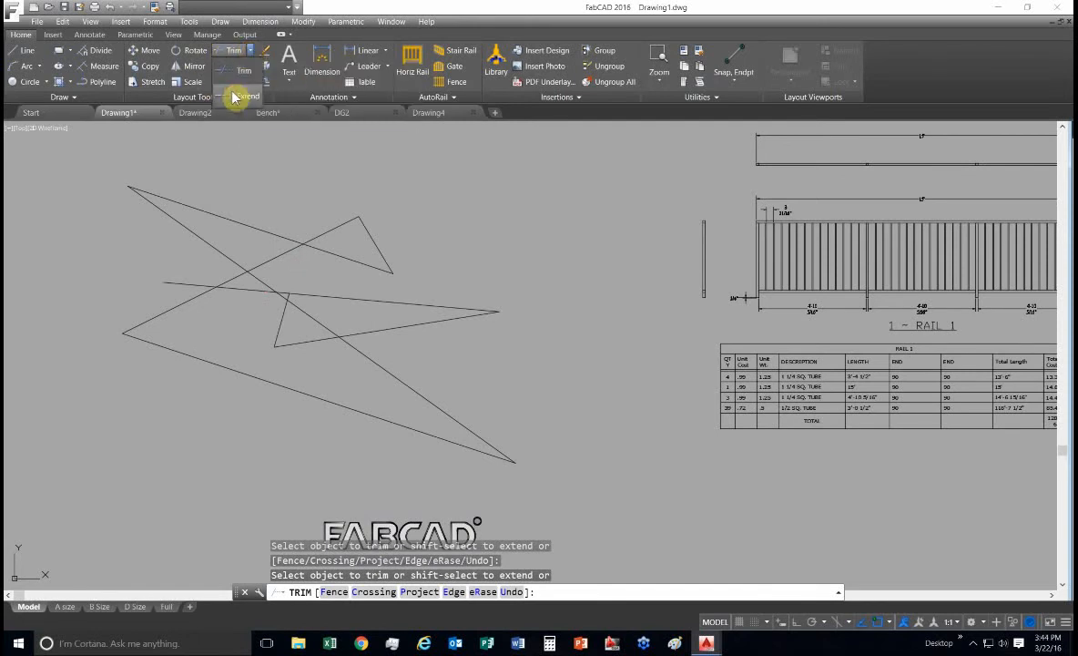
pyautogui.click(230, 96)
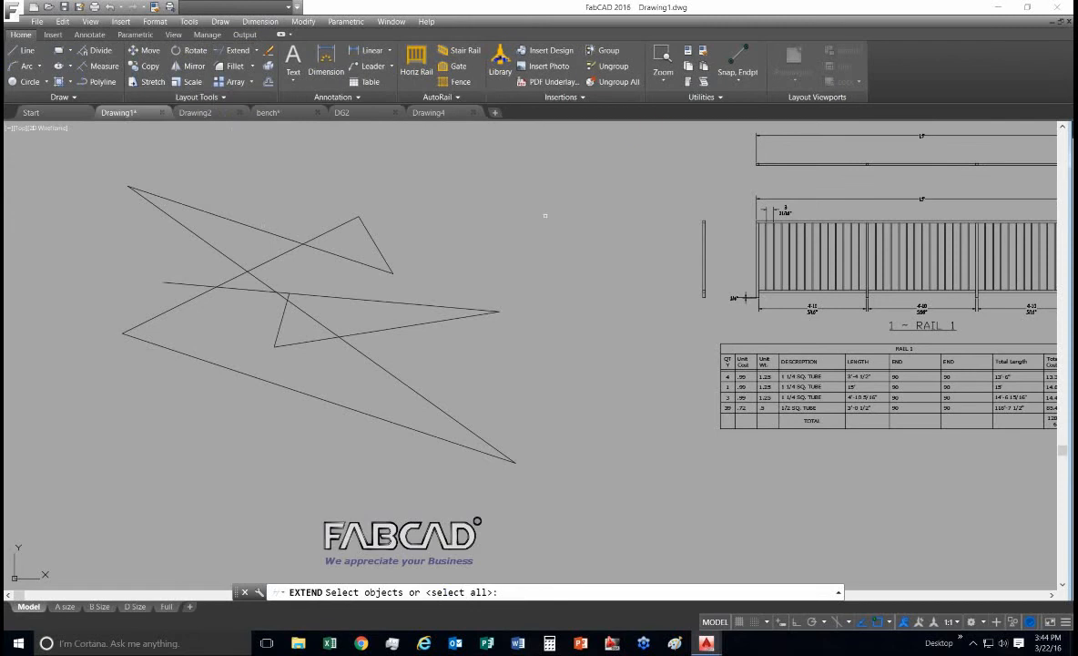
pyautogui.press('Return')
pyautogui.click(285, 310)
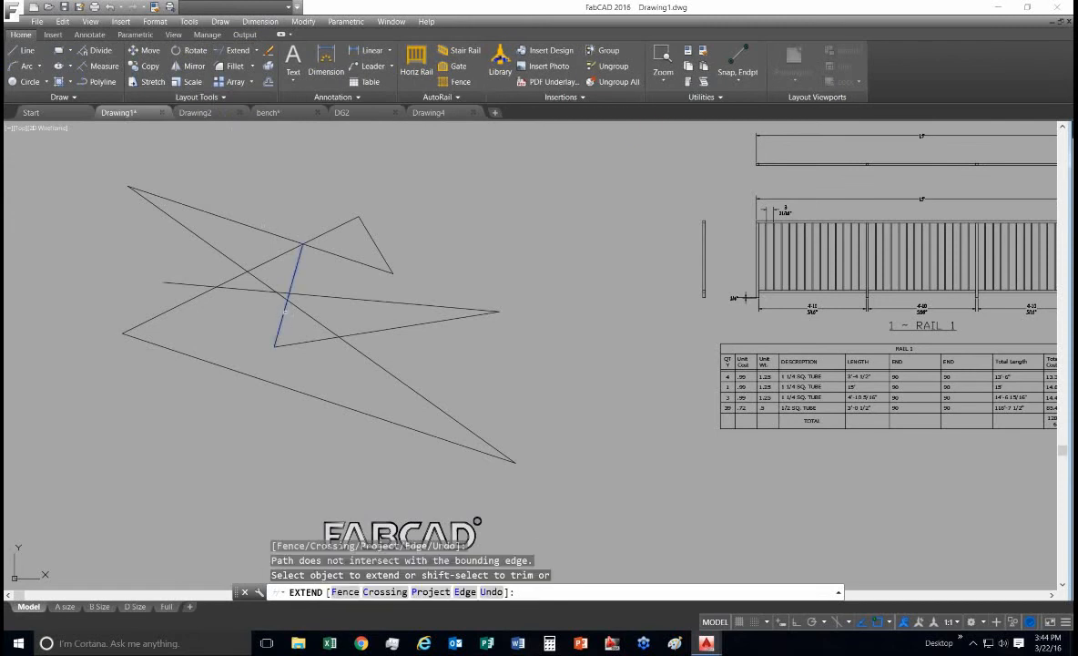
pyautogui.click(285, 311)
pyautogui.click(246, 270)
pyautogui.click(293, 343)
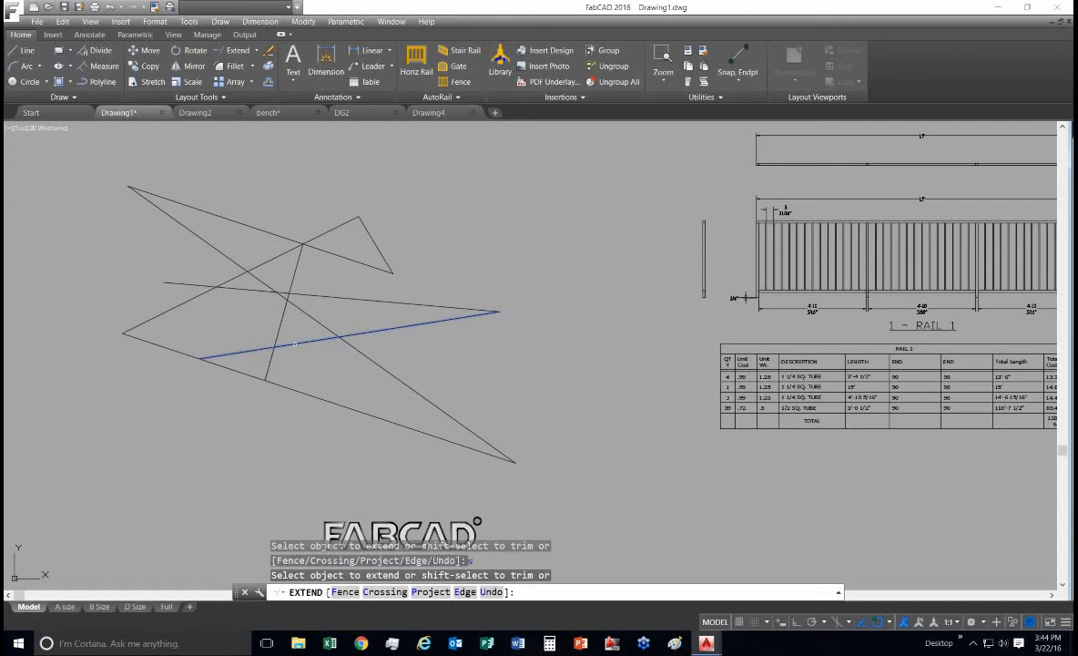
pyautogui.click(294, 344)
pyautogui.press('Return')
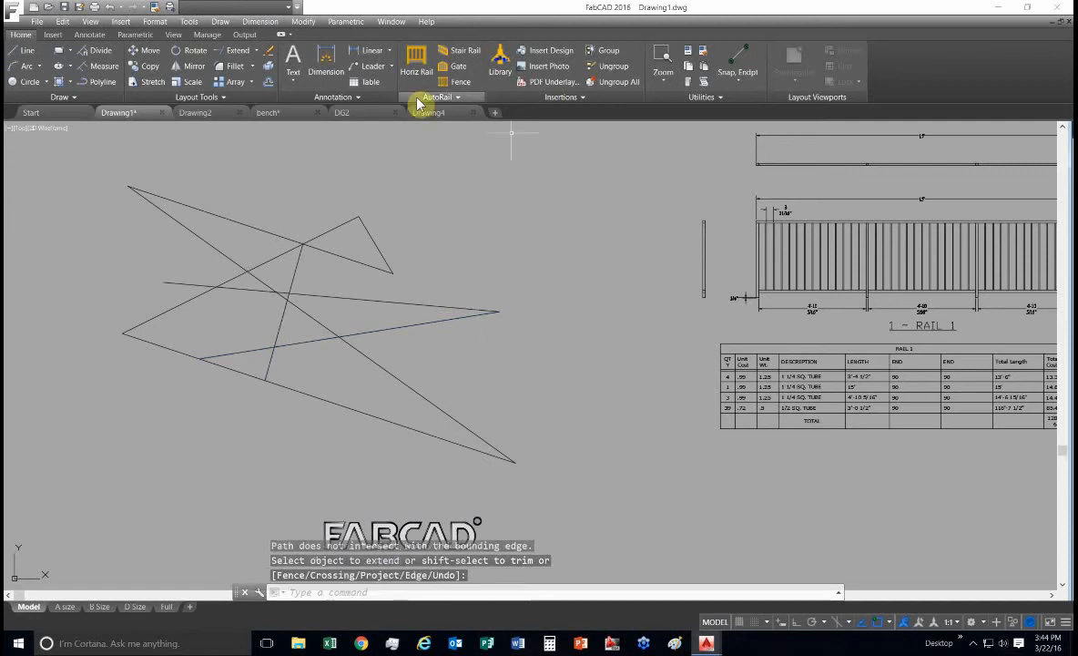
# Copy the two lines forming the right-hand point from their shared endpoint to a spot just beside the originals.
pyautogui.click(145, 65)
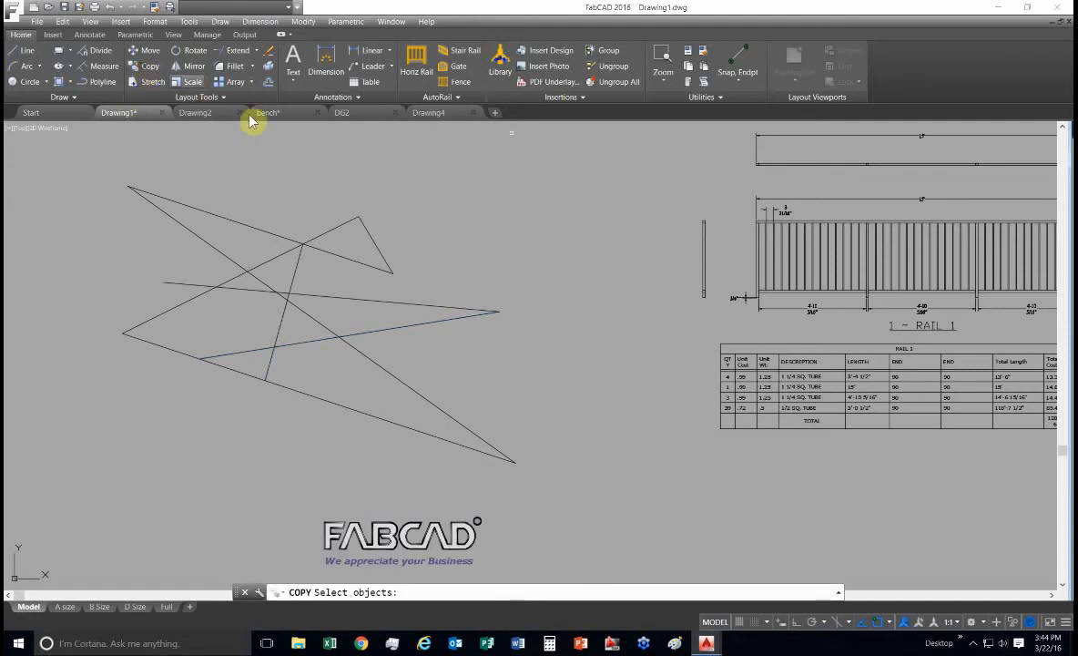
pyautogui.click(524, 325)
pyautogui.click(446, 264)
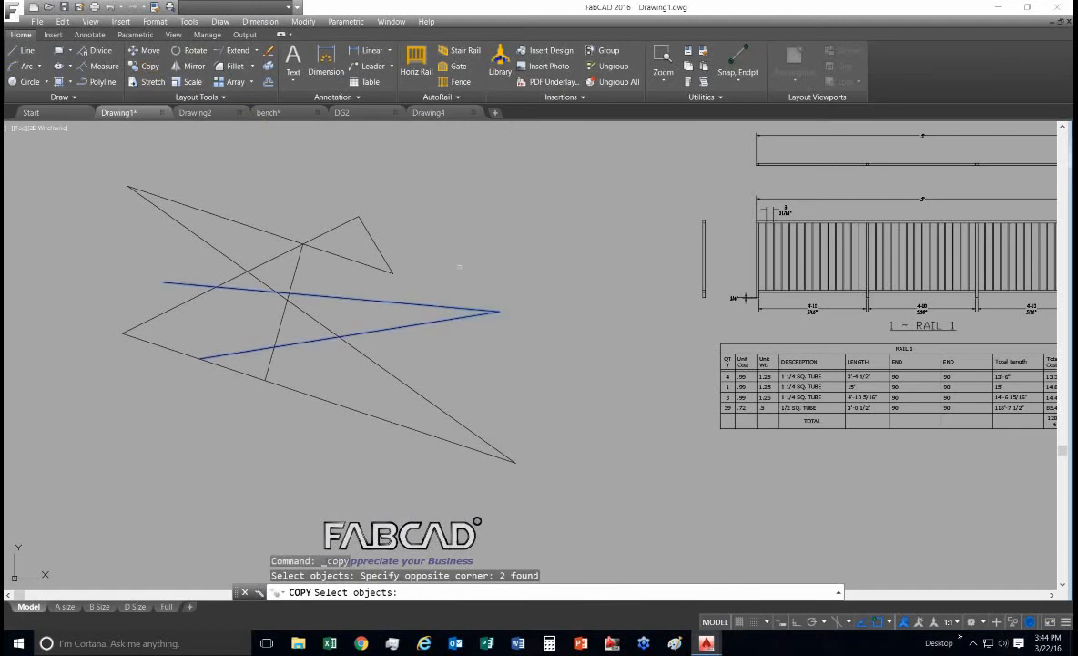
pyautogui.press('Return')
pyautogui.click(500, 311)
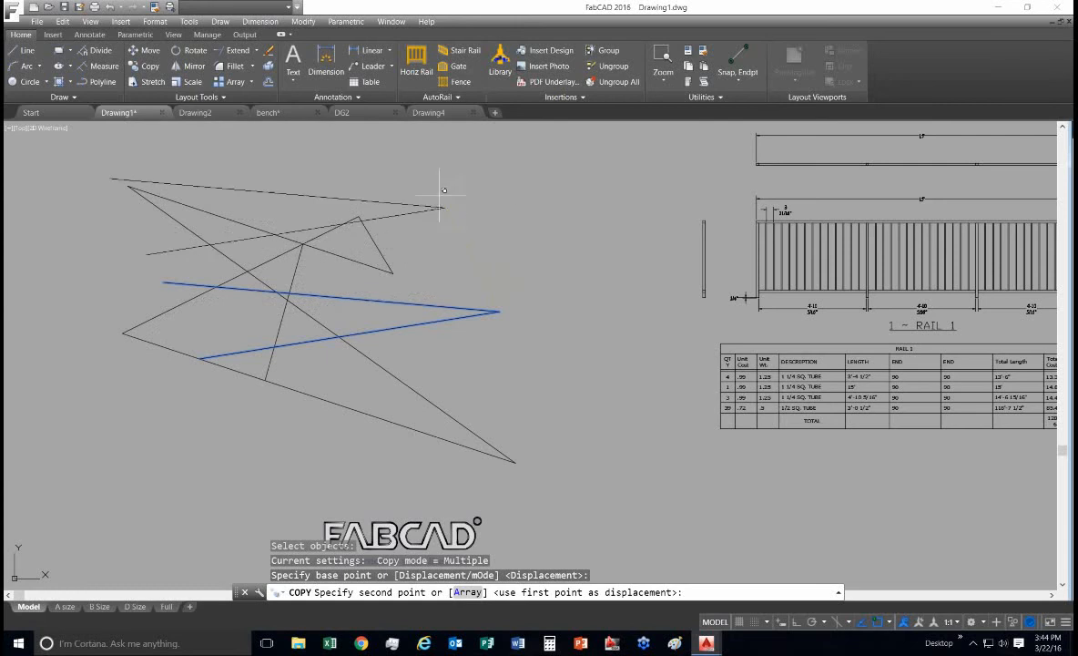
pyautogui.click(497, 296)
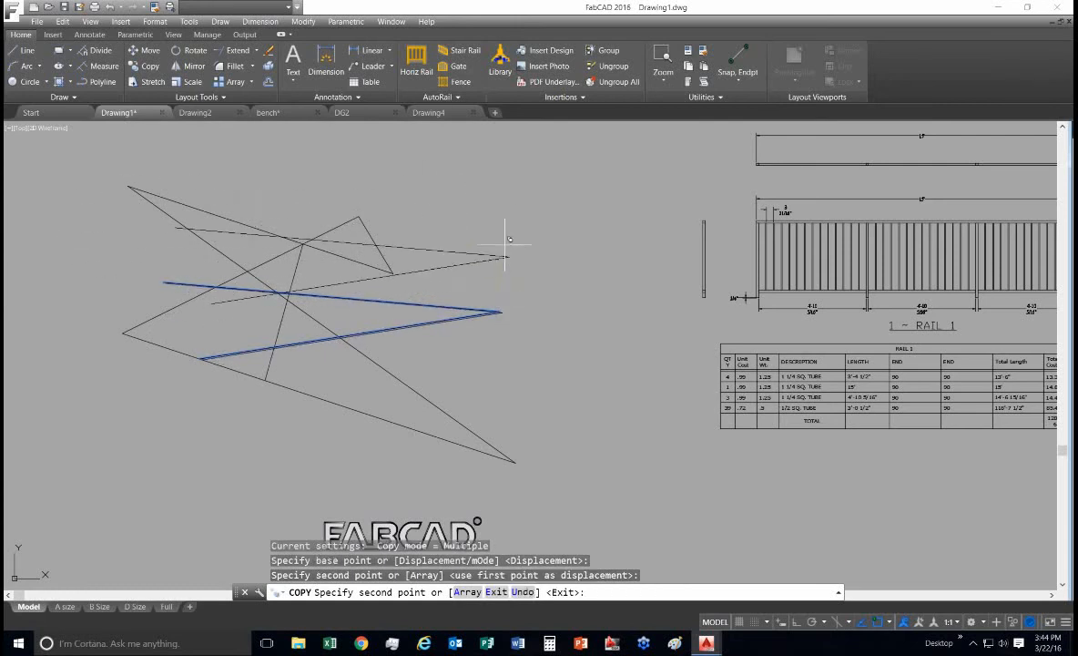
pyautogui.press('Return')
pyautogui.click(187, 51)
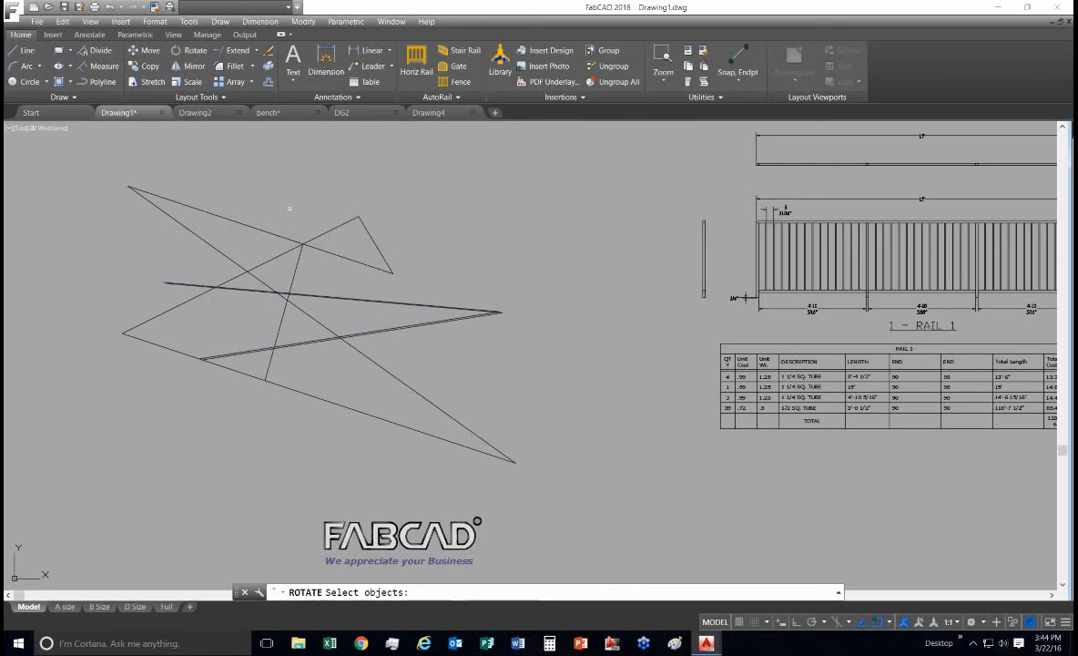
pyautogui.click(338, 469)
pyautogui.click(221, 212)
pyautogui.press('Return')
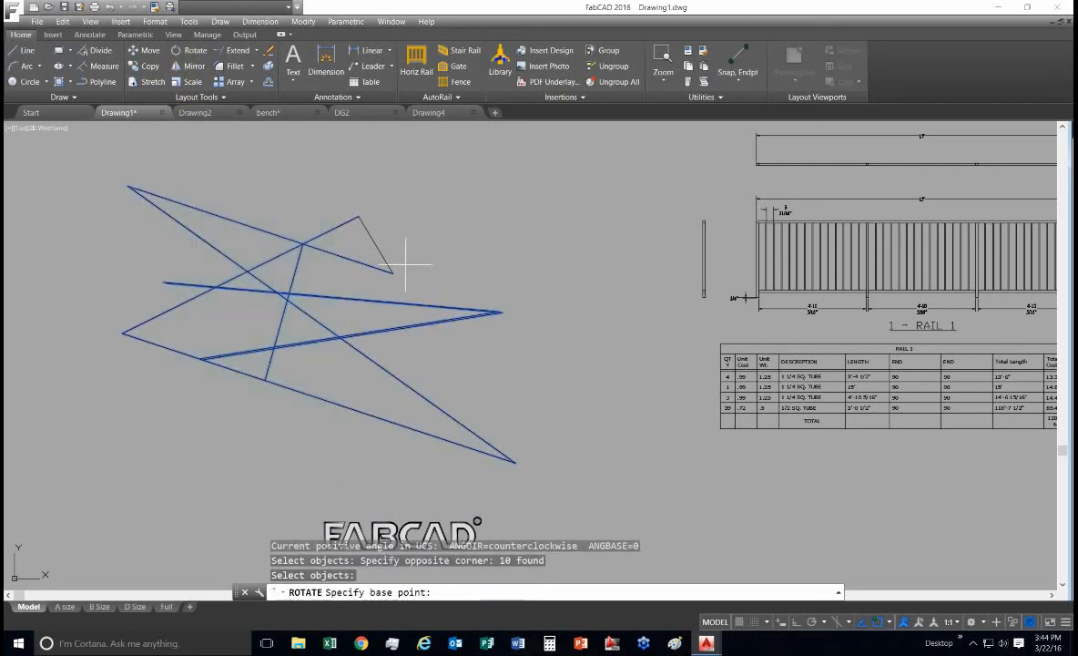
pyautogui.click(501, 311)
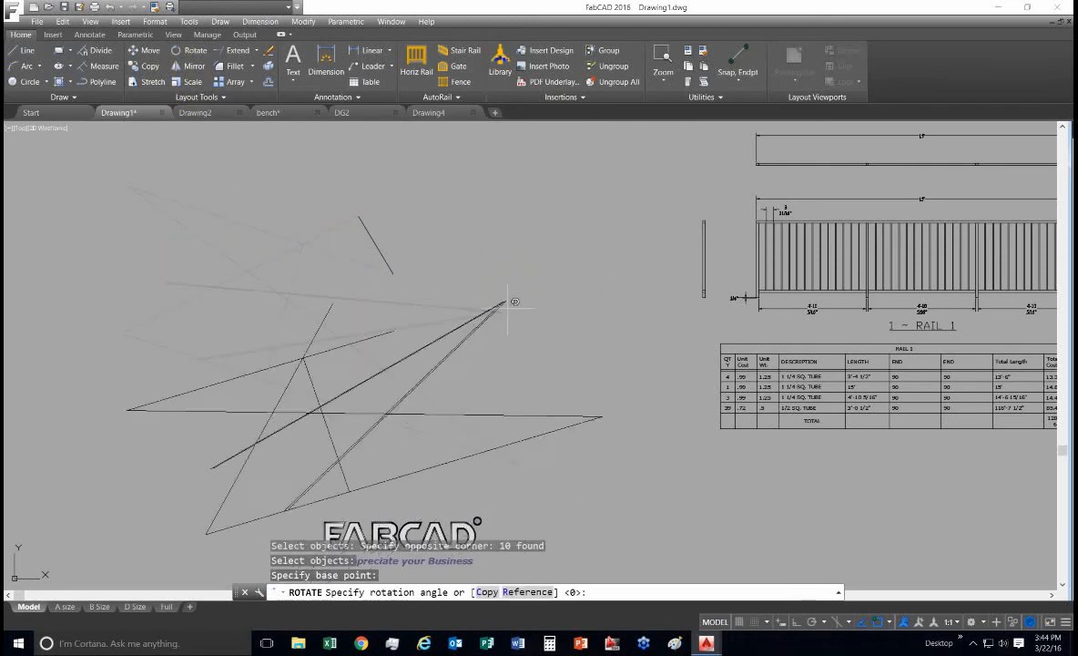
pyautogui.press('Escape')
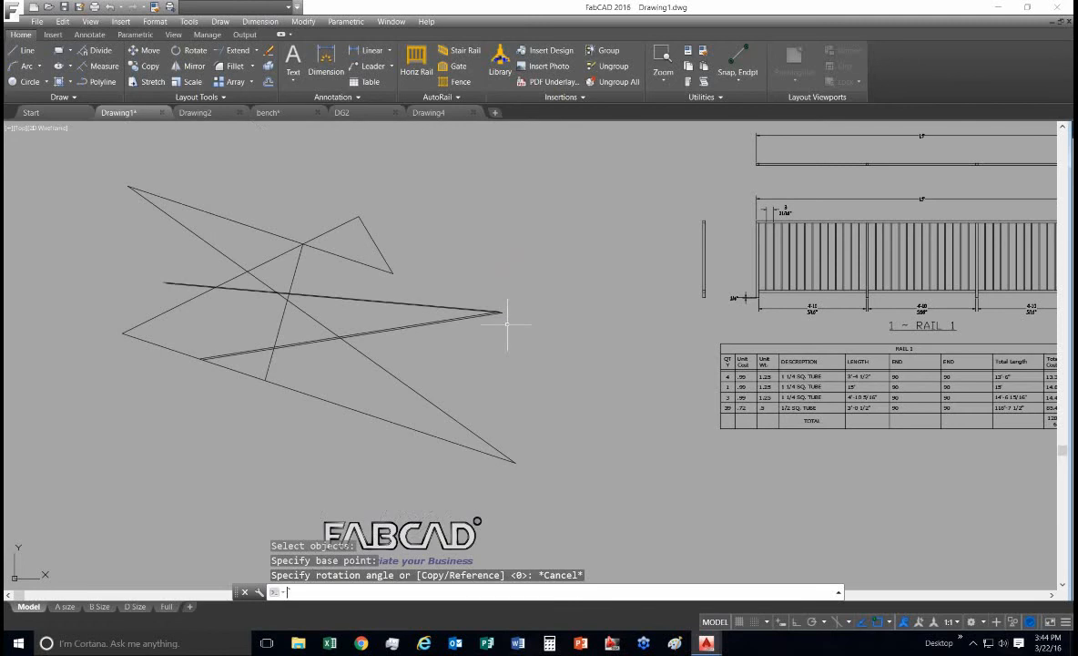
# Add an aligned length dimension above the zigzag's uppermost sloping line.
pyautogui.click(327, 64)
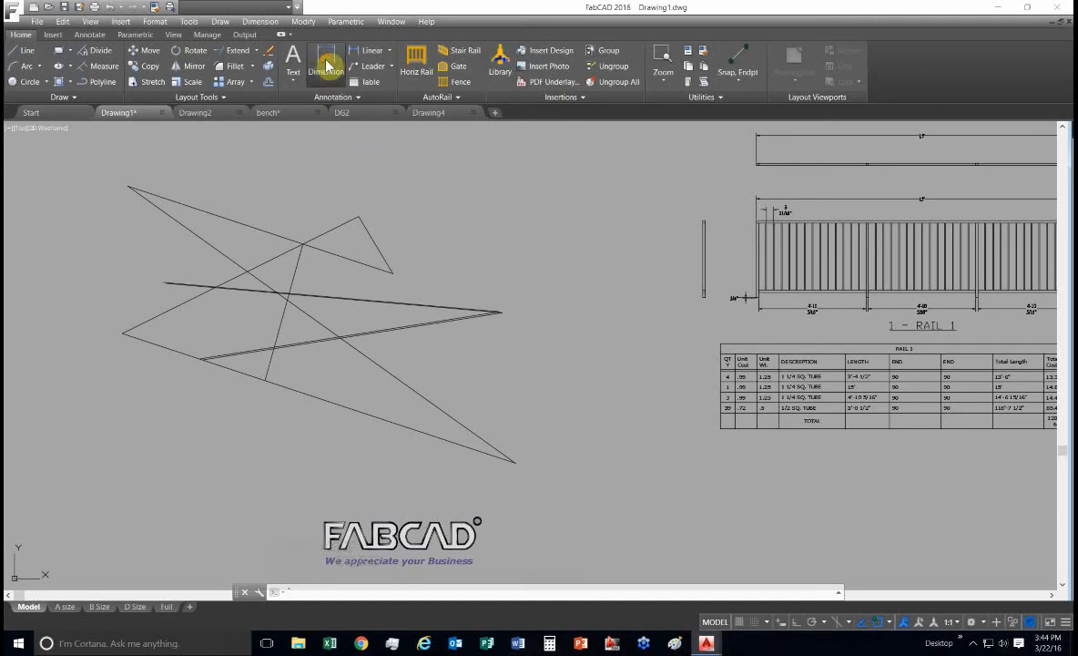
pyautogui.press('Return')
pyautogui.click(229, 220)
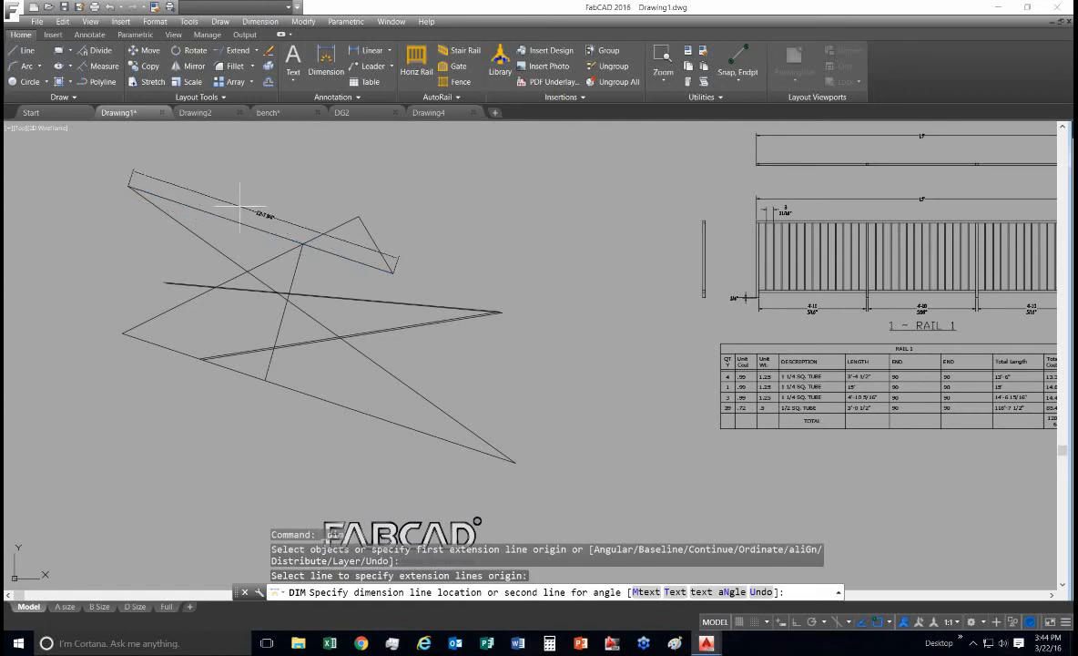
pyautogui.click(245, 184)
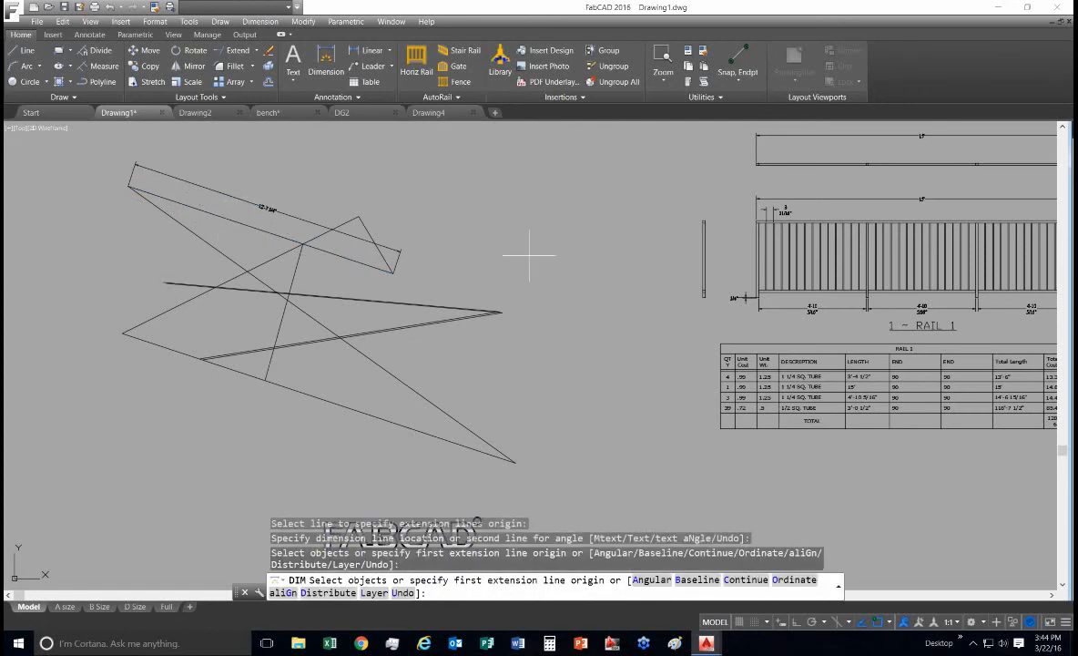
# Dimension the angle between the two lines meeting at the right-hand point and the length of the long diagonal line.
pyautogui.click(415, 304)
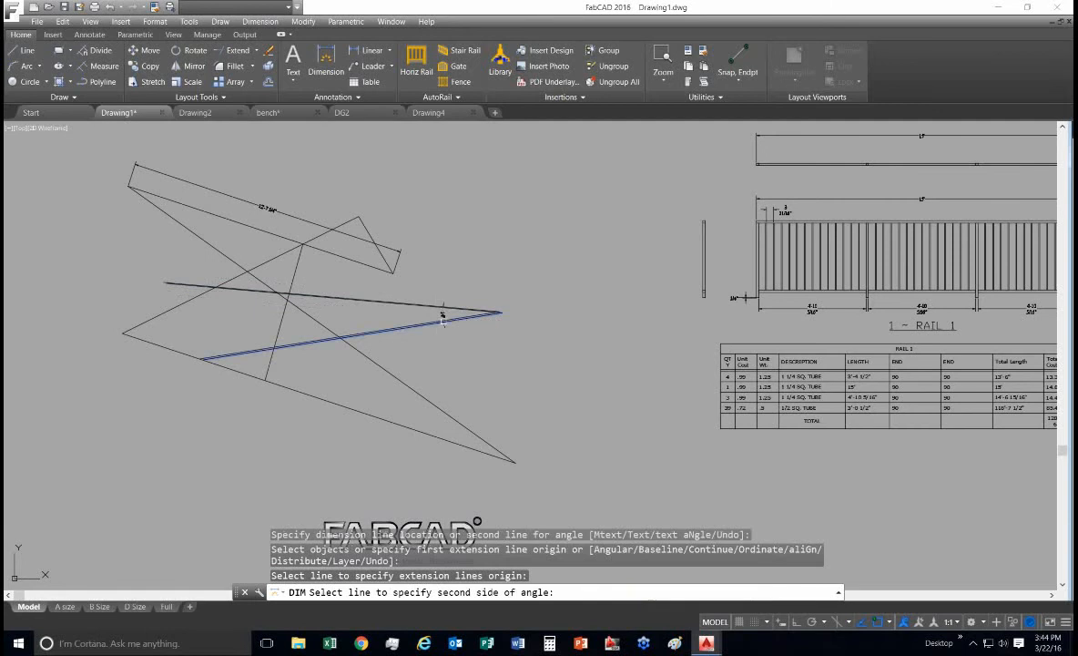
pyautogui.click(443, 318)
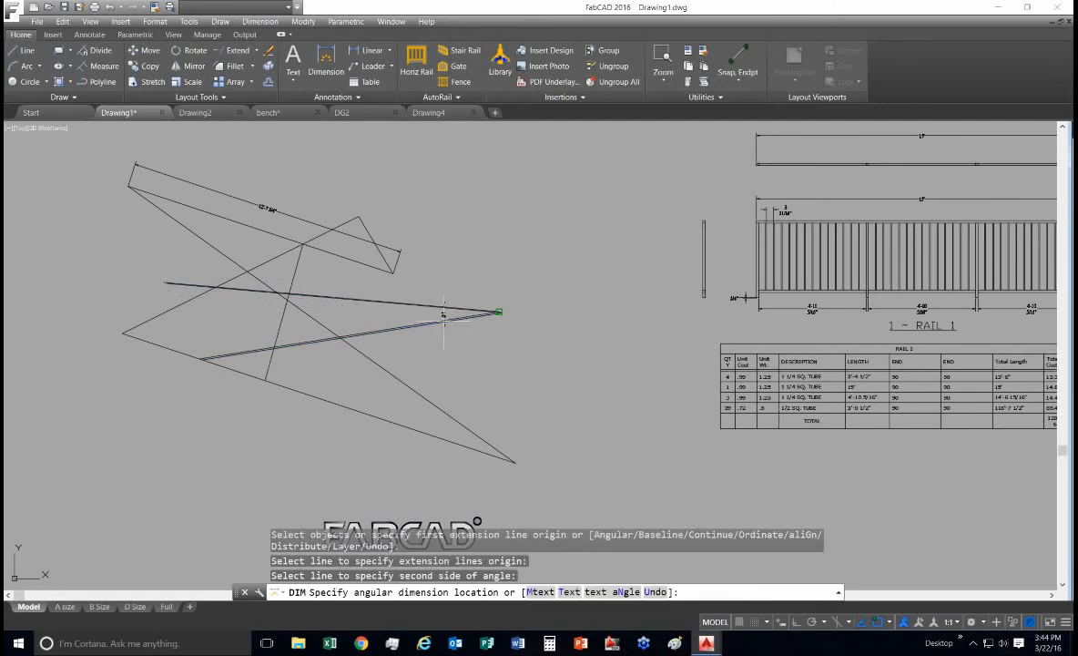
pyautogui.click(398, 316)
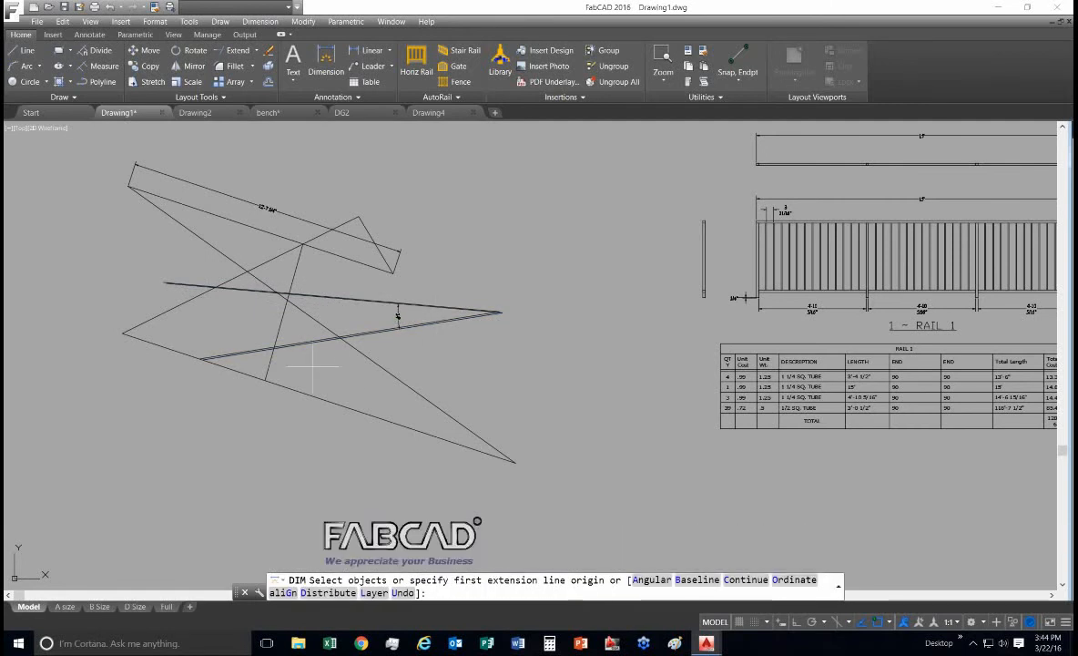
pyautogui.click(418, 387)
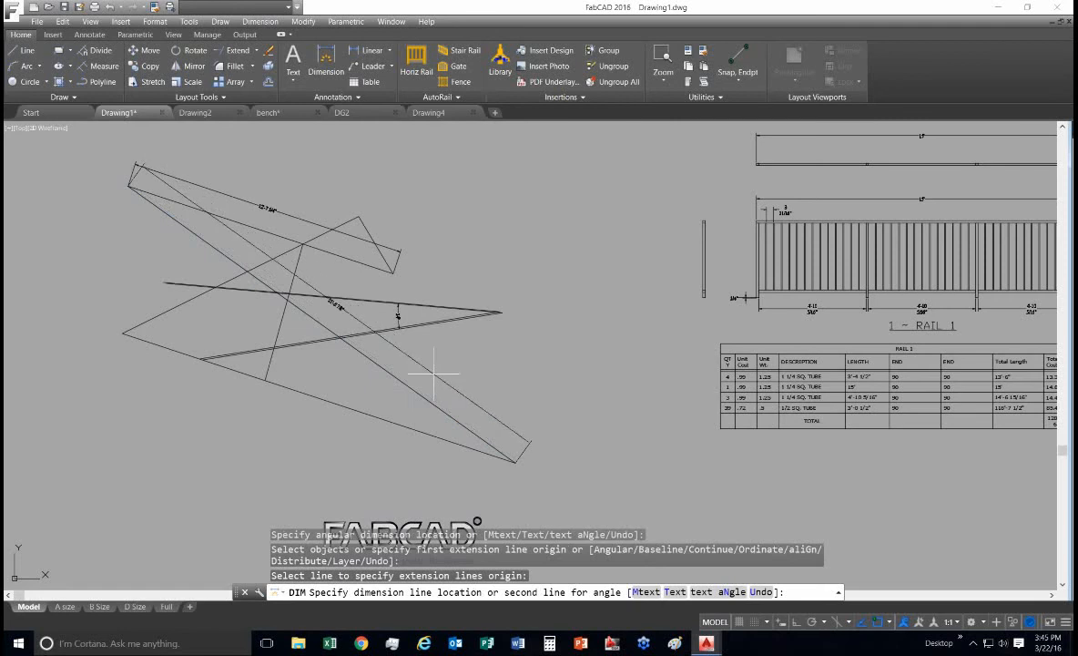
pyautogui.click(434, 373)
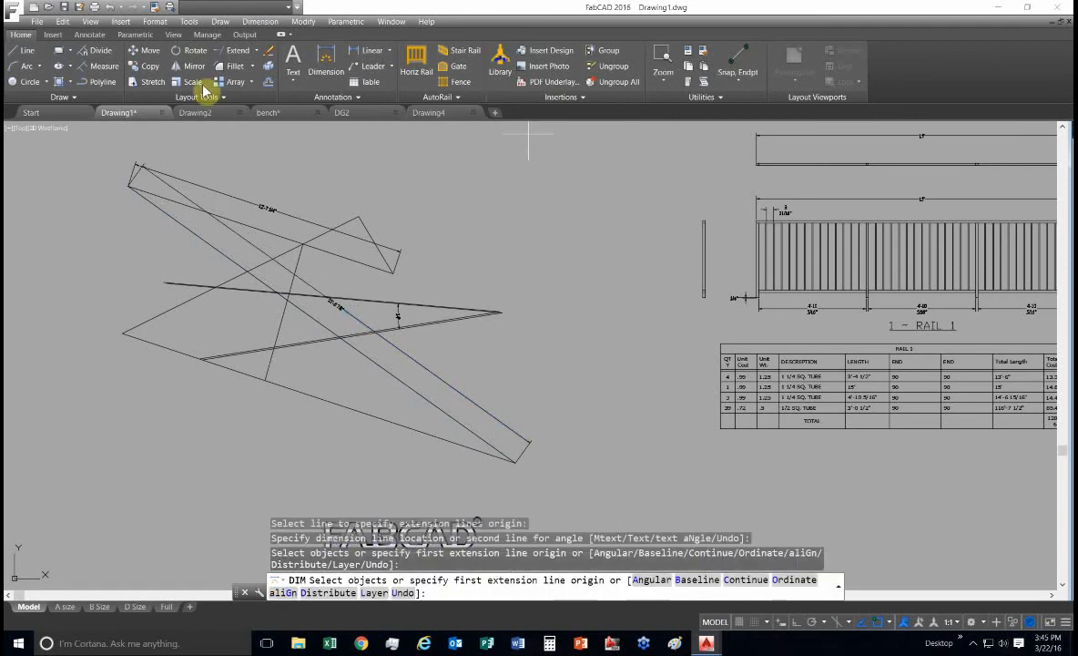
# Draw a circle in the empty area between the zigzag lines and the rail drawing.
pyautogui.click(26, 81)
pyautogui.click(520, 215)
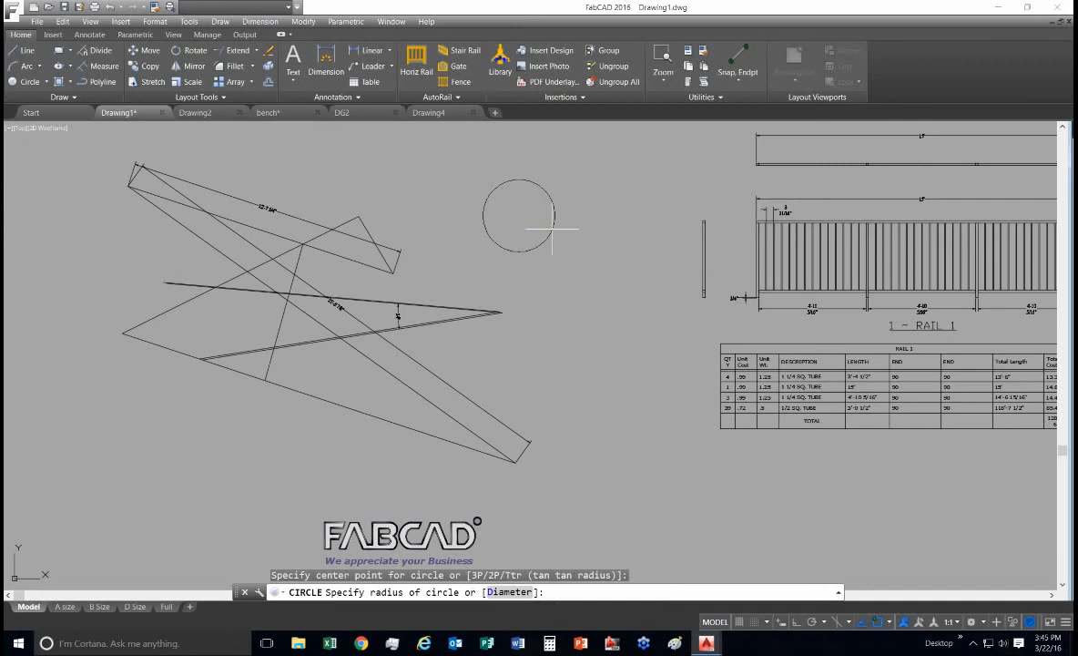
pyautogui.click(553, 226)
# Draw a shallow three-point arc in the empty area above the zigzag lines, beside the circle.
pyautogui.click(17, 71)
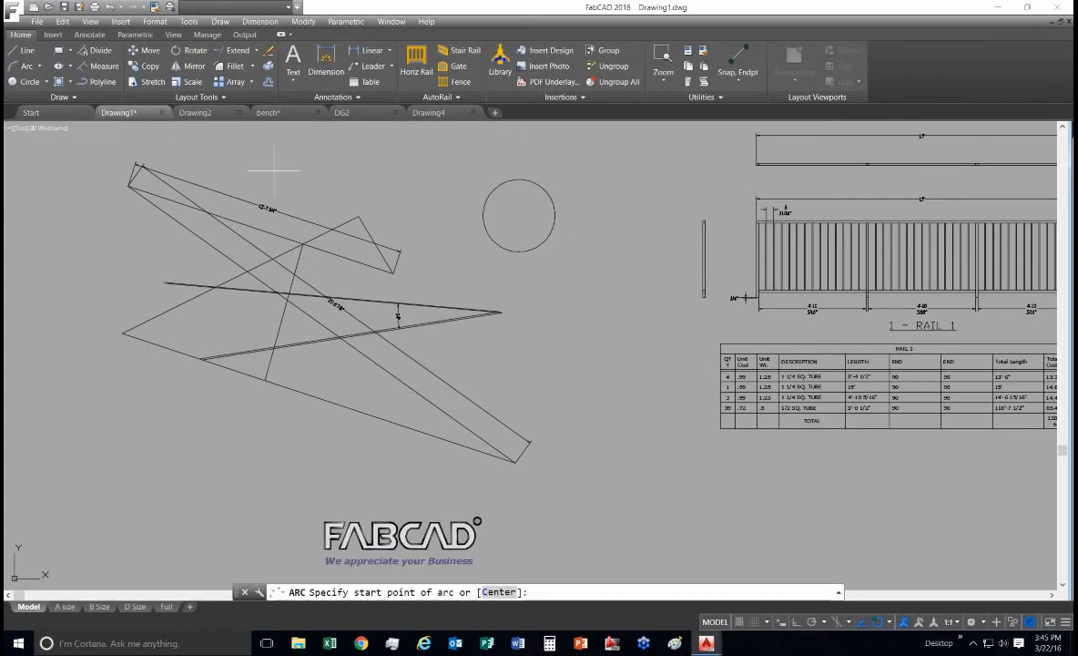
pyautogui.click(316, 178)
pyautogui.click(324, 163)
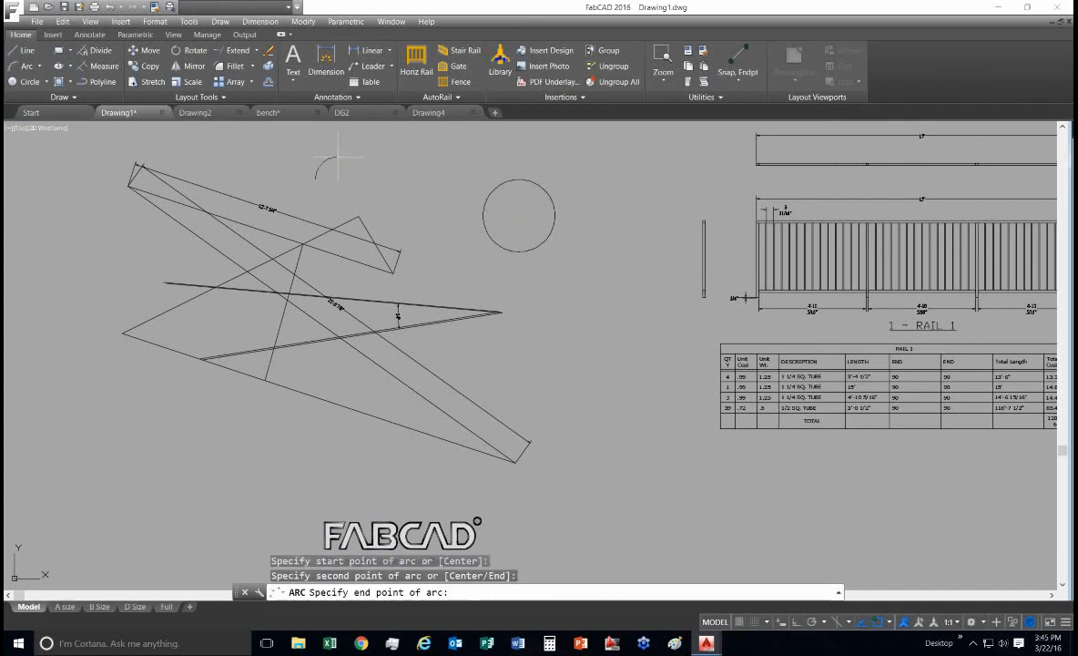
pyautogui.click(419, 164)
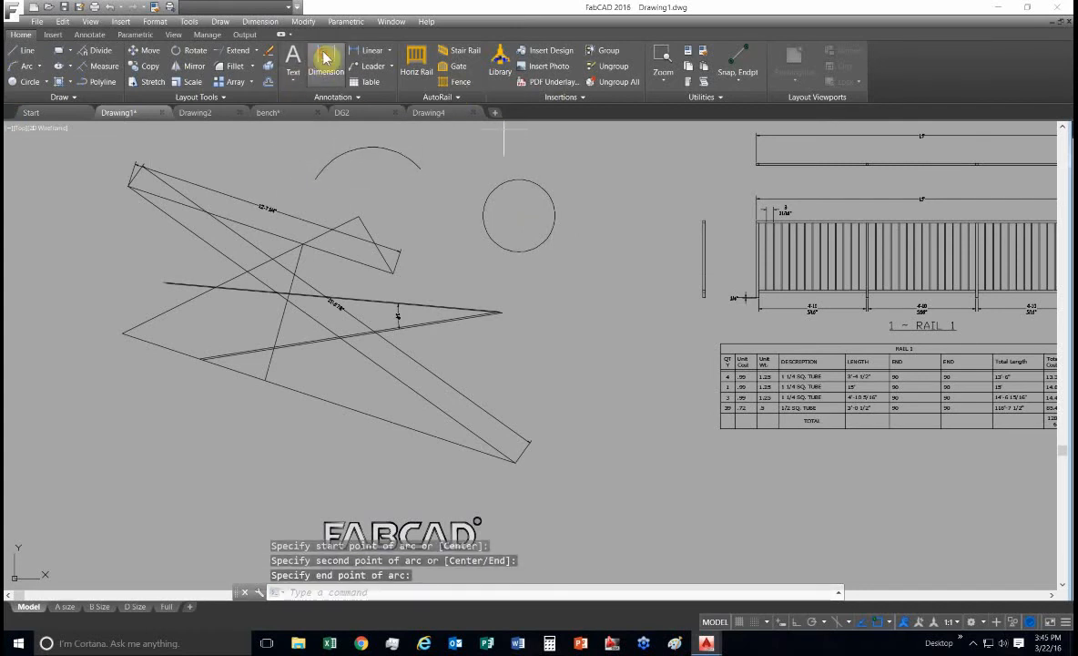
# Add a diameter dimension to the circle and a radius dimension to the arc.
pyautogui.click(324, 58)
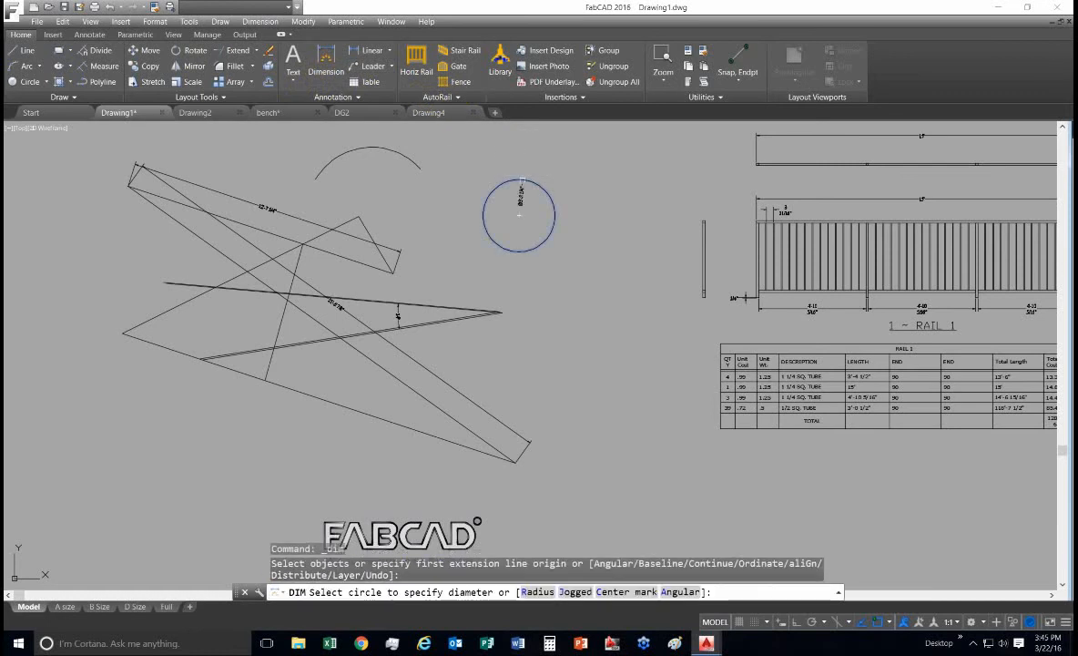
pyautogui.click(521, 181)
pyautogui.click(521, 216)
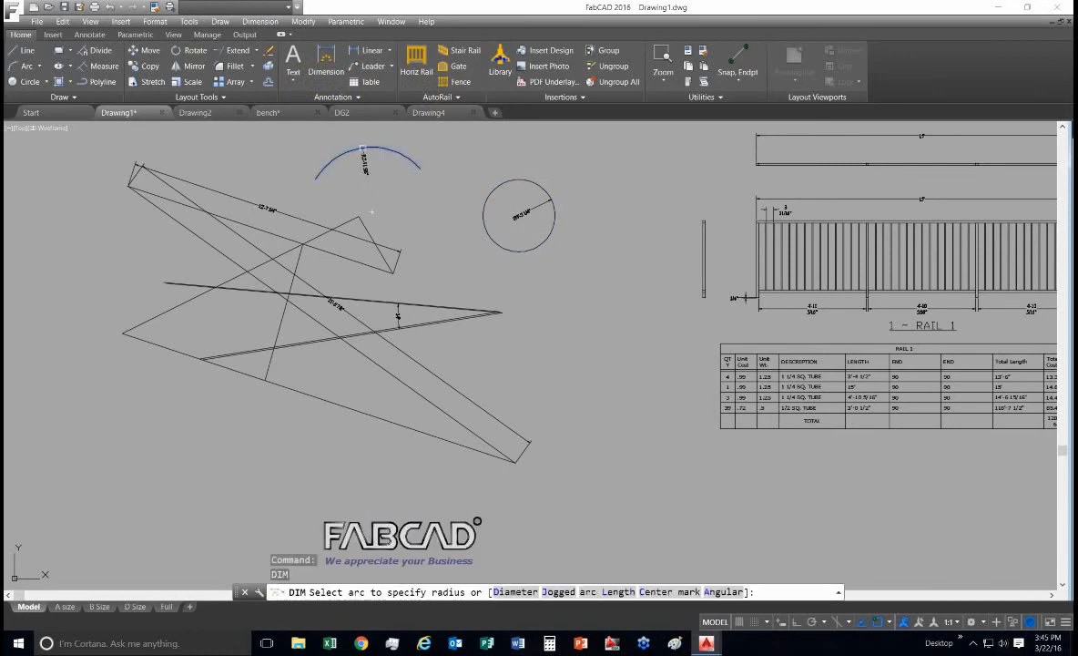
pyautogui.click(365, 150)
pyautogui.click(395, 173)
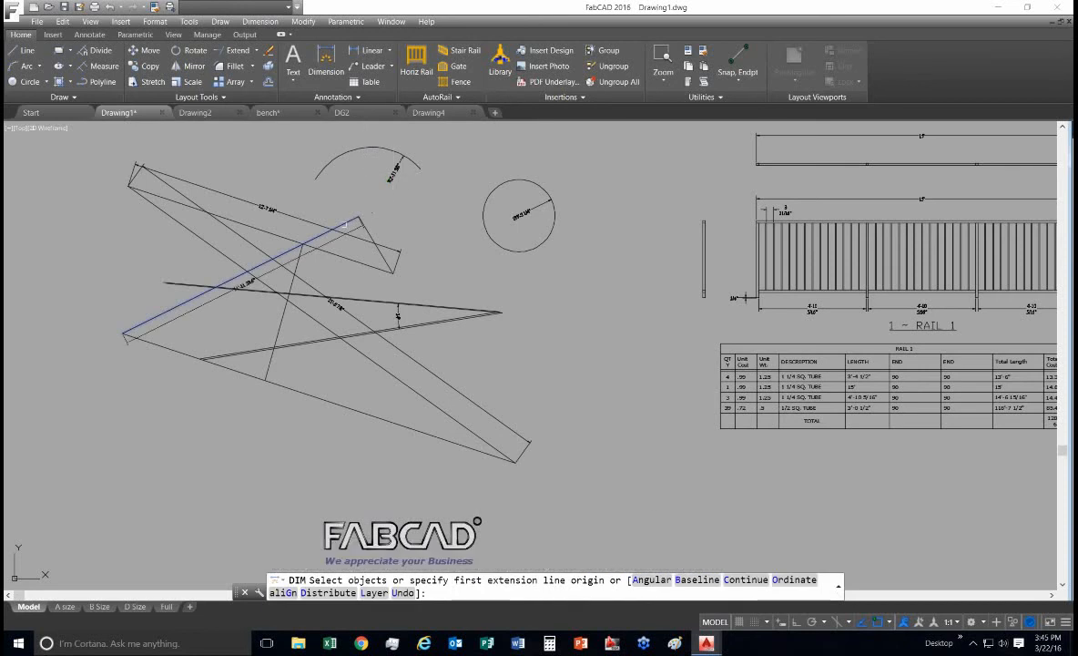
# Add an aligned length dimension above the line rising from the zigzag's far-left corner.
pyautogui.click(166, 311)
pyautogui.click(146, 290)
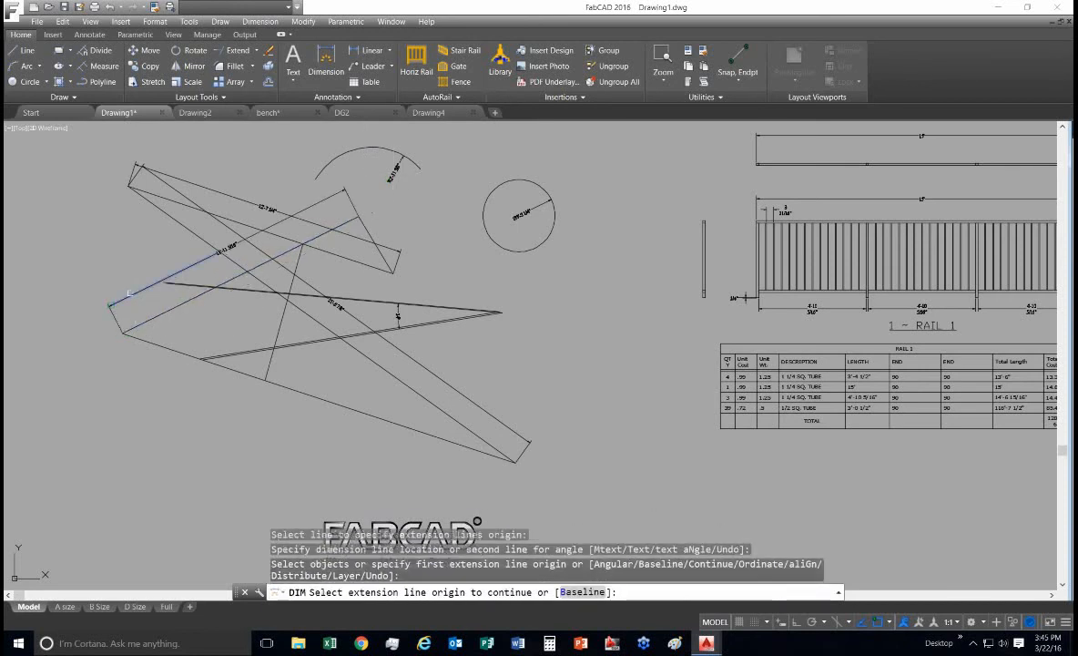
pyautogui.scroll(4, 220, 249)
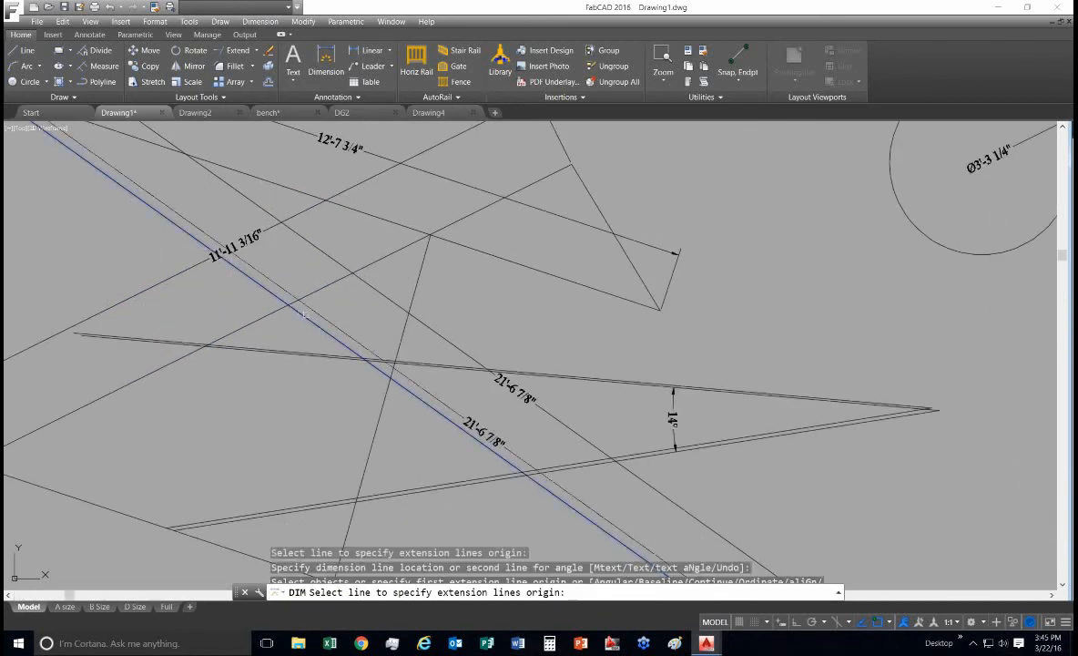
pyautogui.scroll(-6, 554, 259)
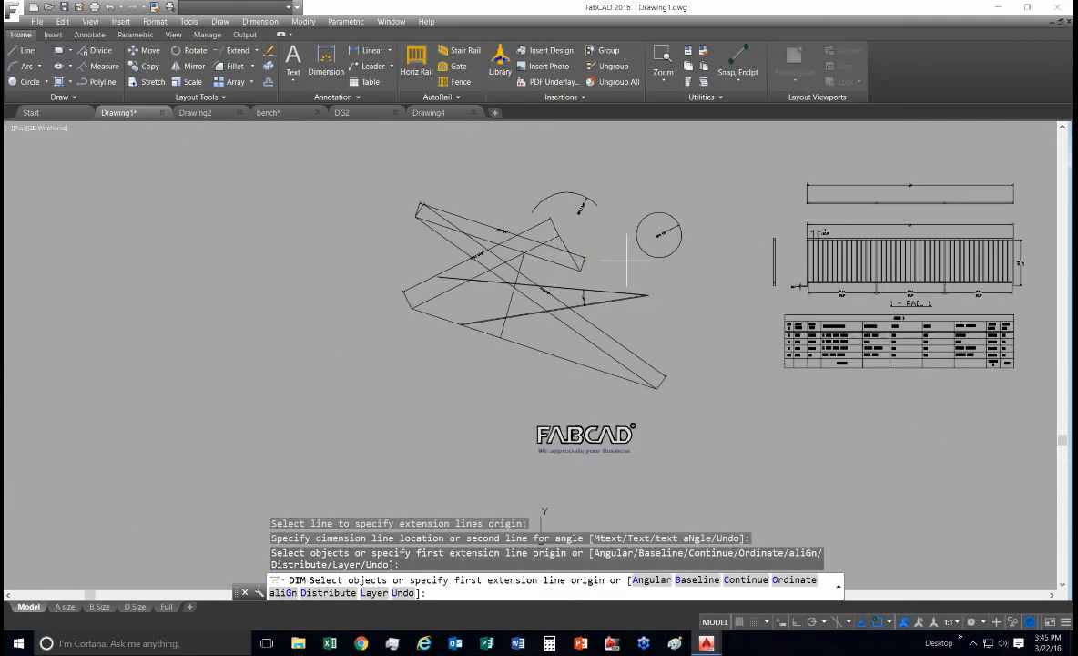
# Add a vertical linear dimension for the rail's height, from the top rail's left corner to the bottom of the left post.
pyautogui.moveTo(415, 301); pyautogui.dragTo(212, 318, button='middle')
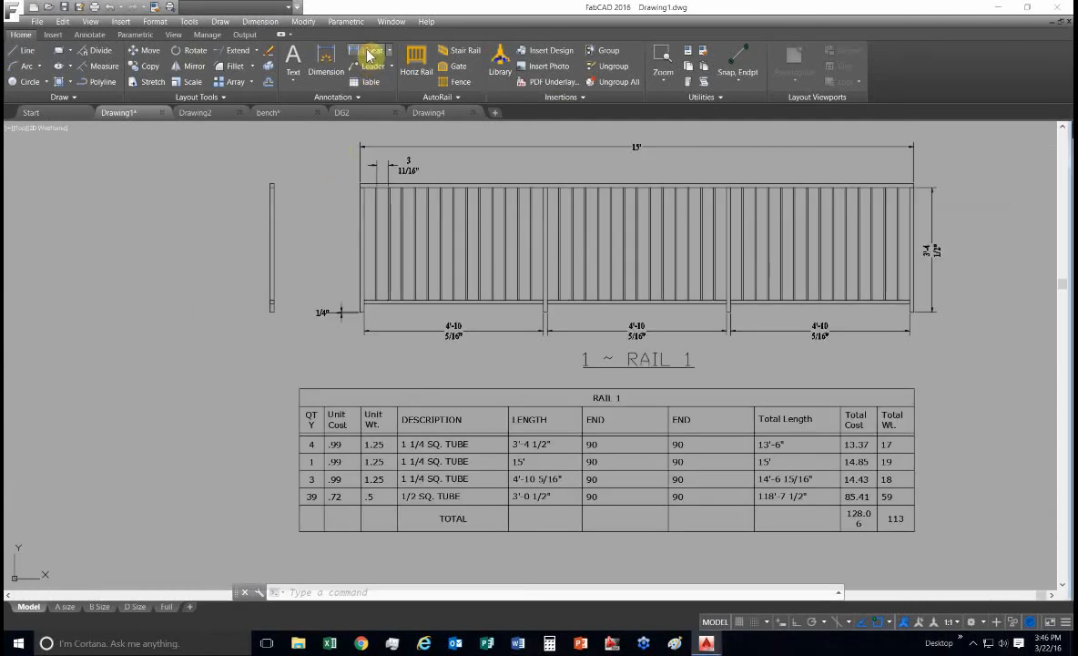
pyautogui.click(367, 52)
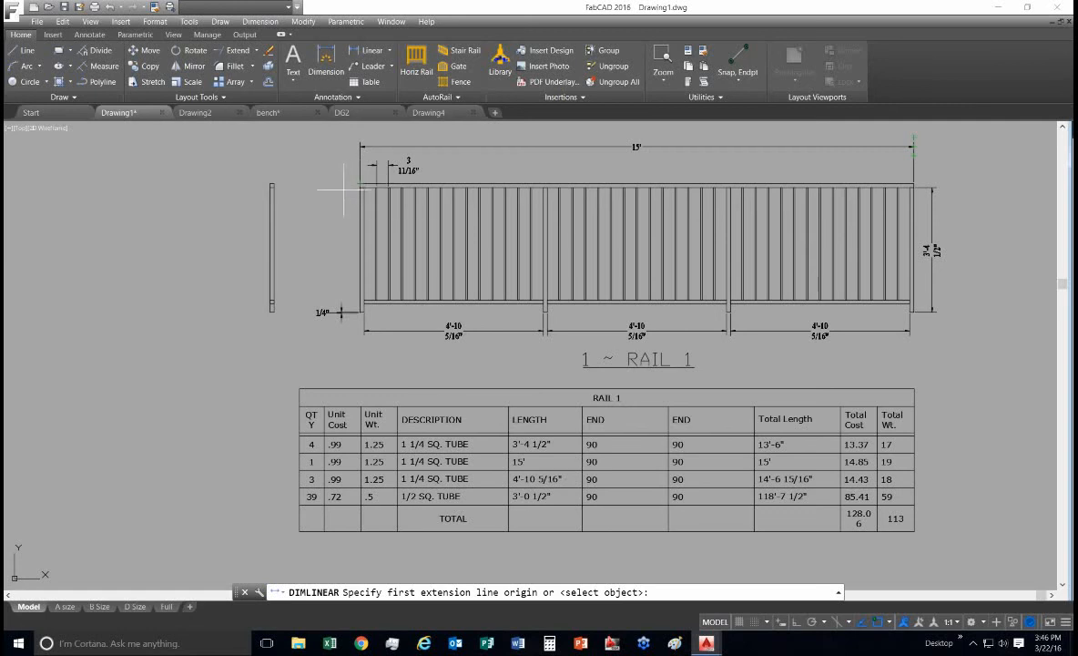
pyautogui.scroll(5, 359, 183)
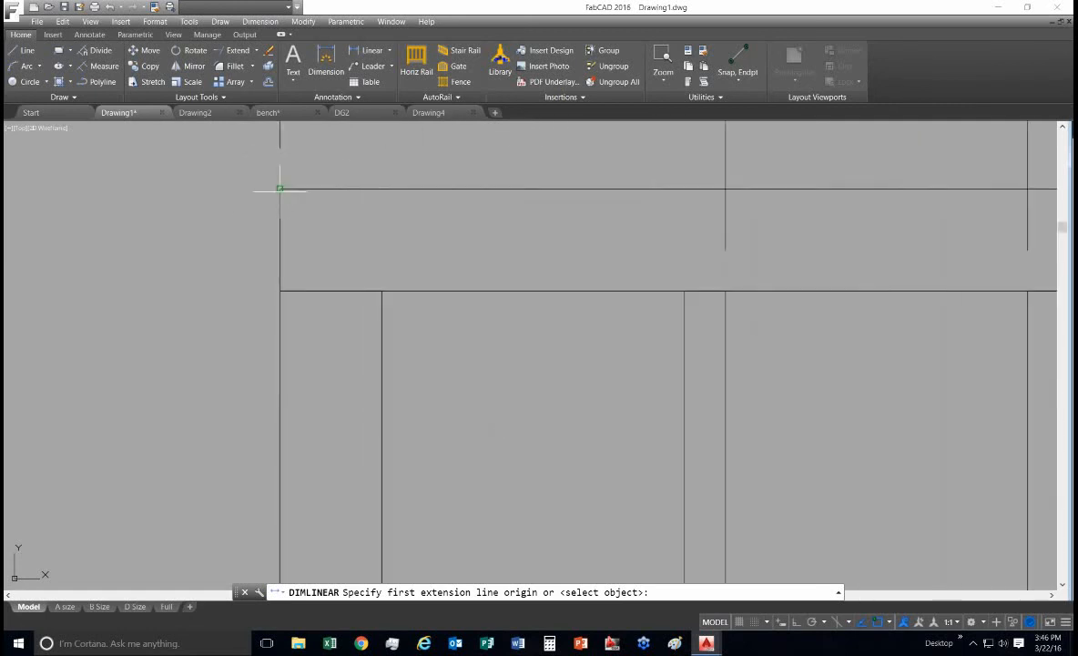
pyautogui.click(279, 189)
pyautogui.scroll(-5, 226, 258)
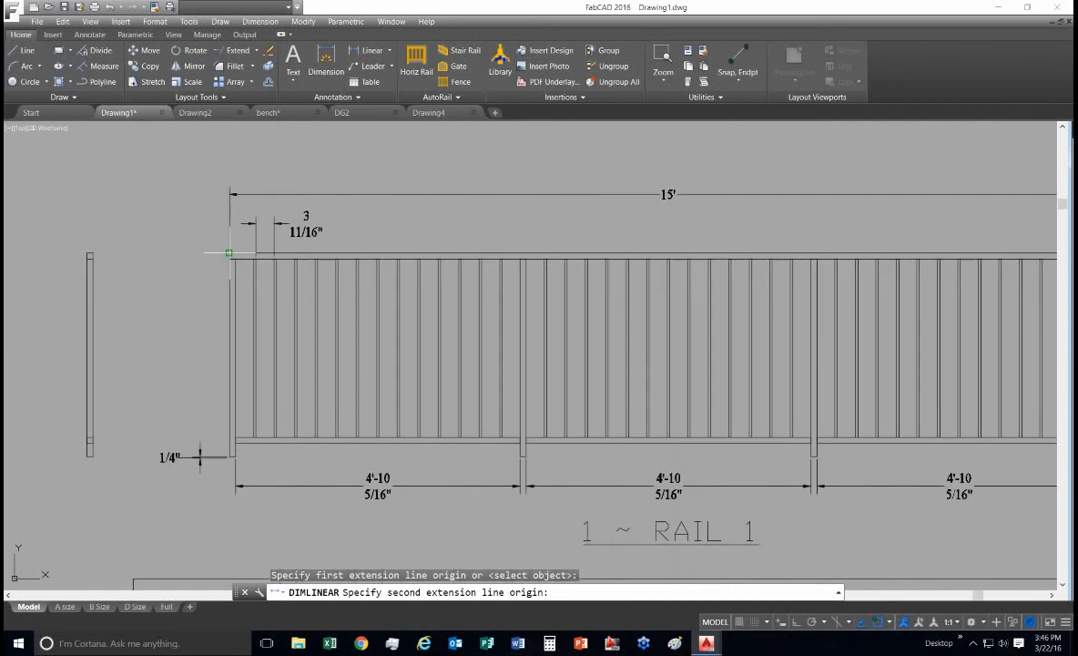
pyautogui.scroll(5, 230, 460)
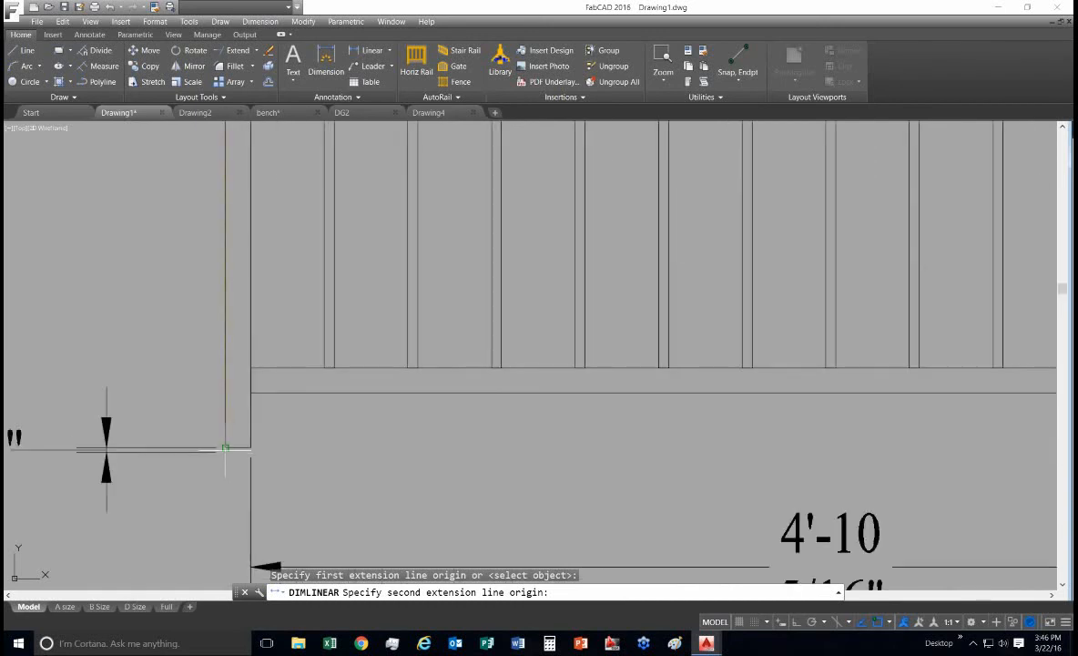
pyautogui.click(225, 449)
pyautogui.scroll(-5, 156, 373)
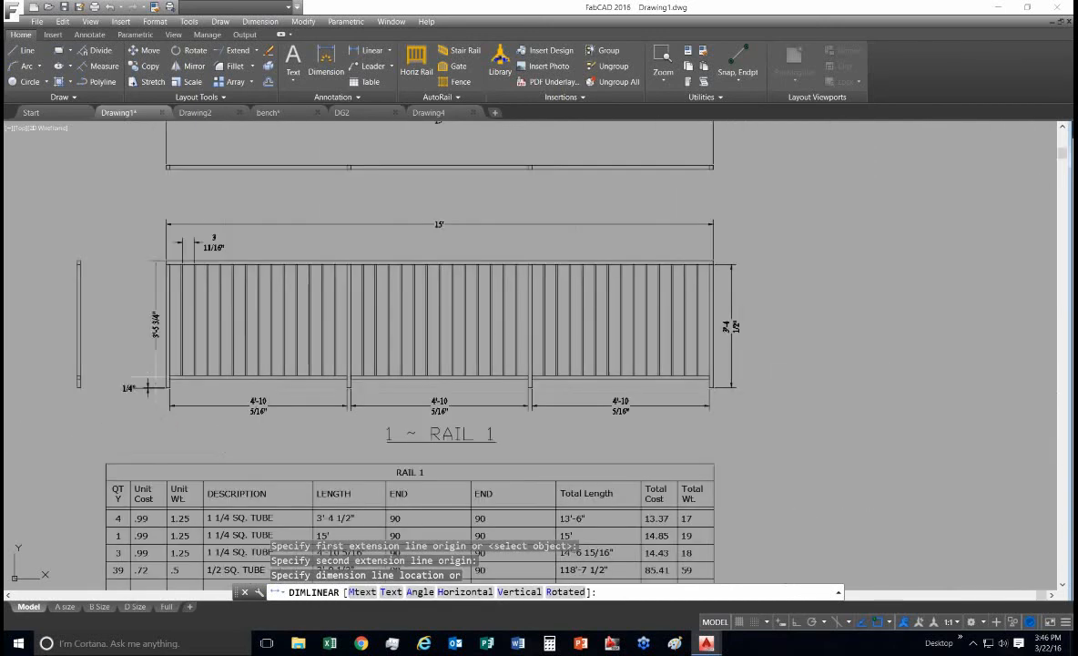
pyautogui.click(103, 357)
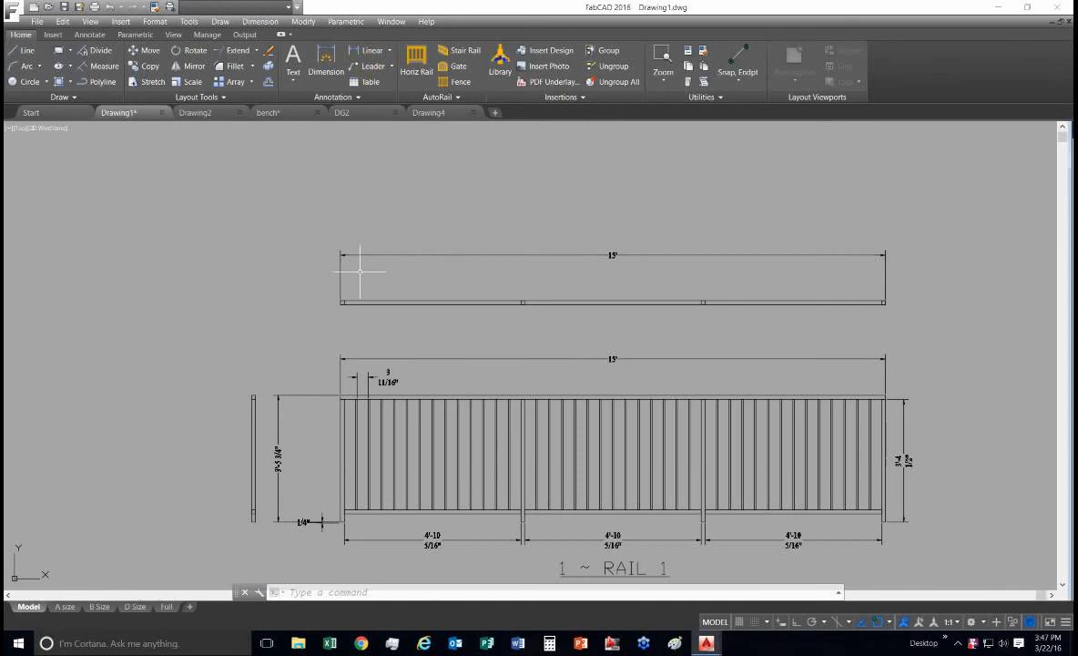
# Try to add a linear dimension above the rail's plan view, picking its origins on the extension lines of the 15' dimension.
pyautogui.click(372, 50)
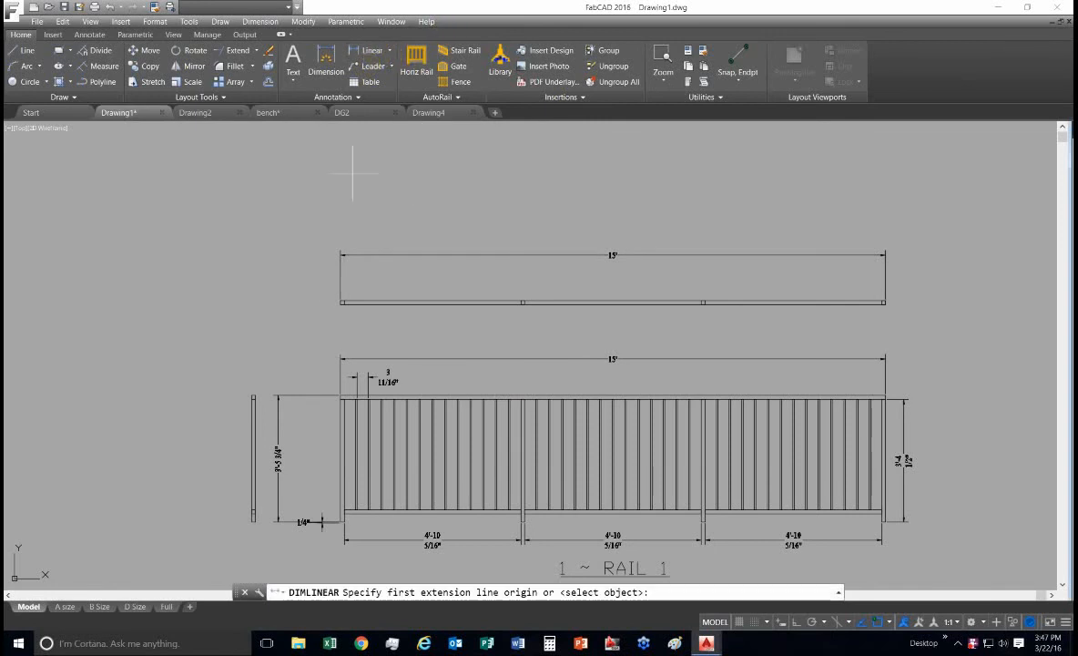
pyautogui.click(341, 273)
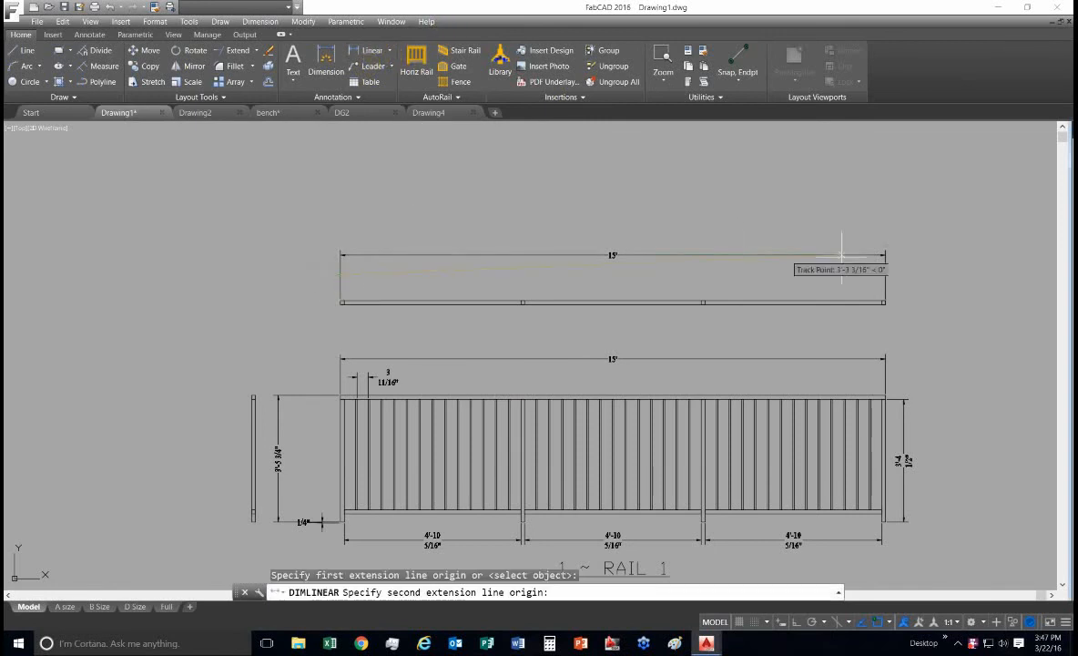
pyautogui.click(885, 273)
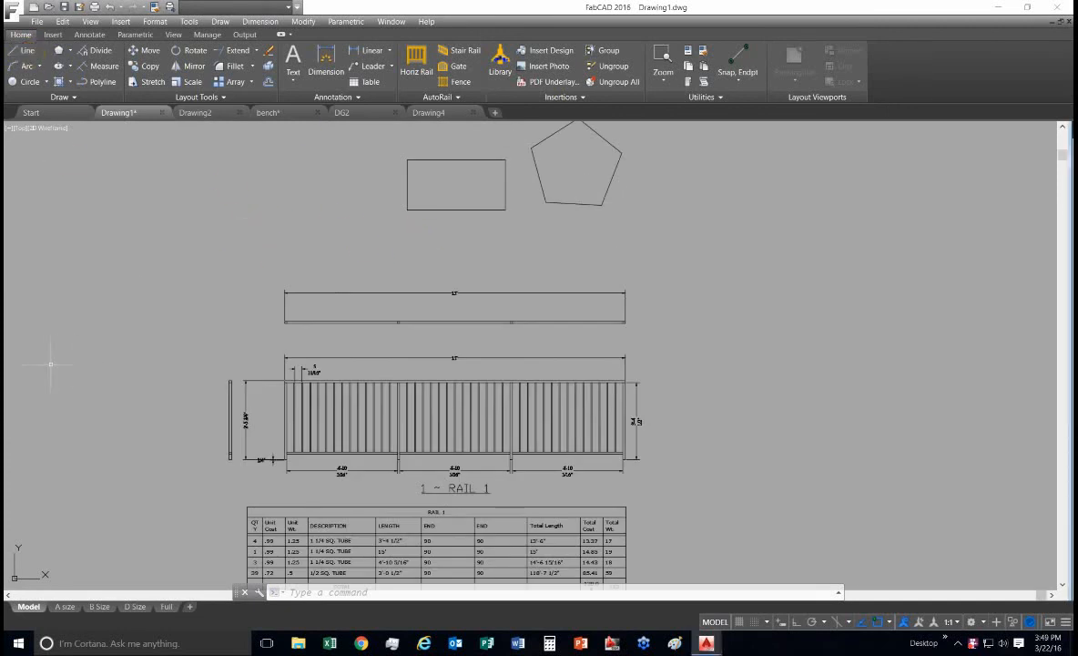
# Draw a line from the rectangle's geometric center, using the Geometric Center snap, to a point outside its left side.
pyautogui.click(22, 52)
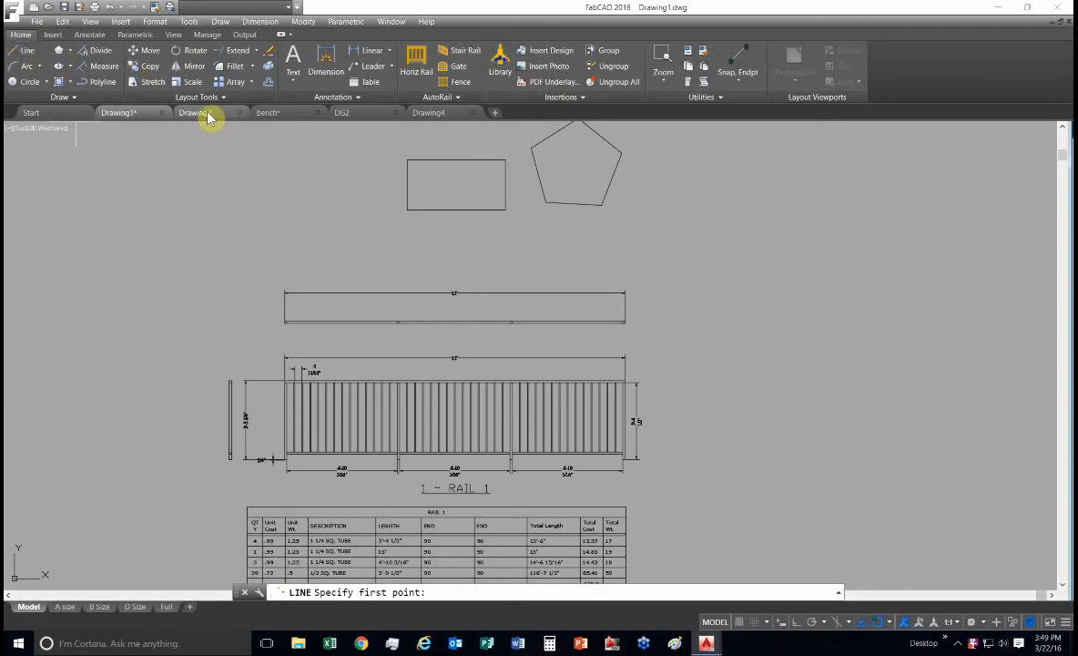
pyautogui.click(741, 84)
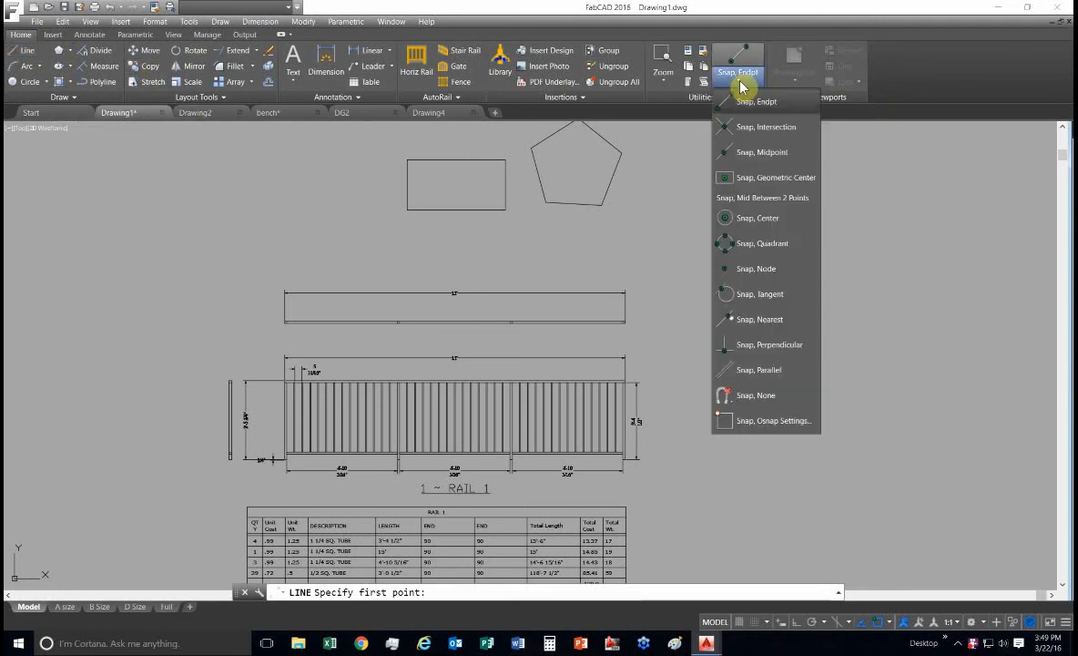
pyautogui.click(738, 179)
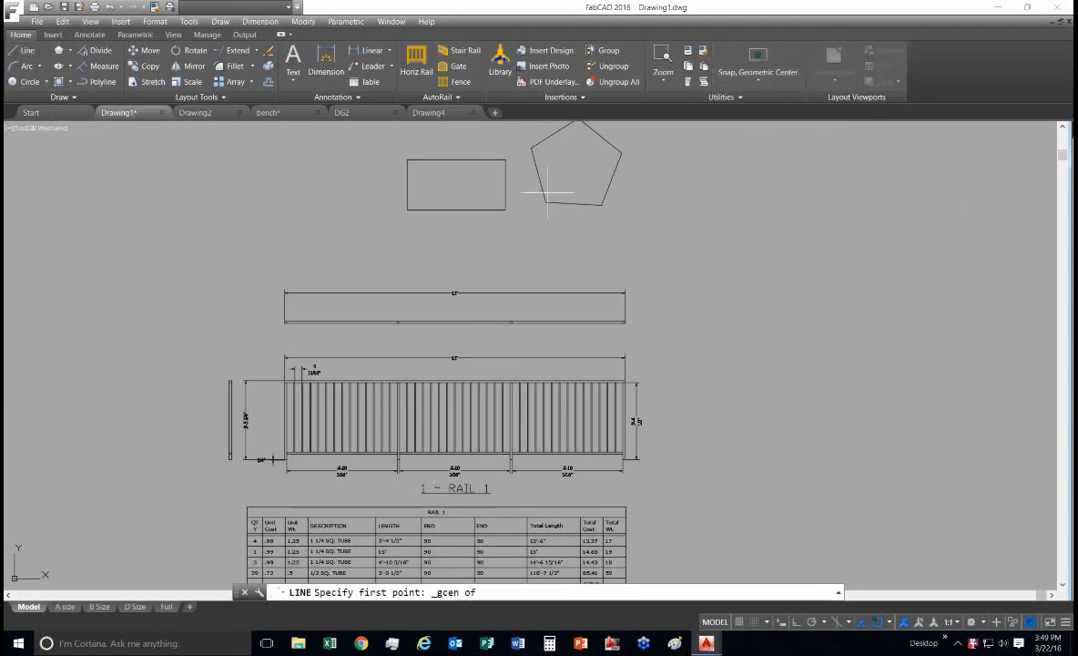
pyautogui.click(463, 209)
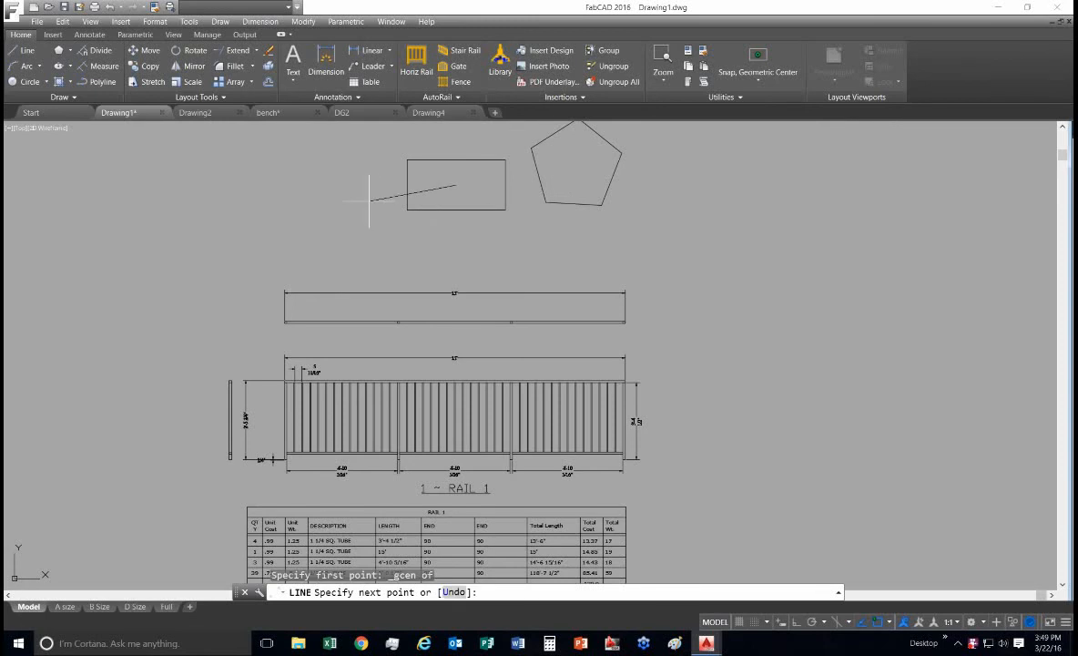
pyautogui.click(273, 209)
pyautogui.press('Return')
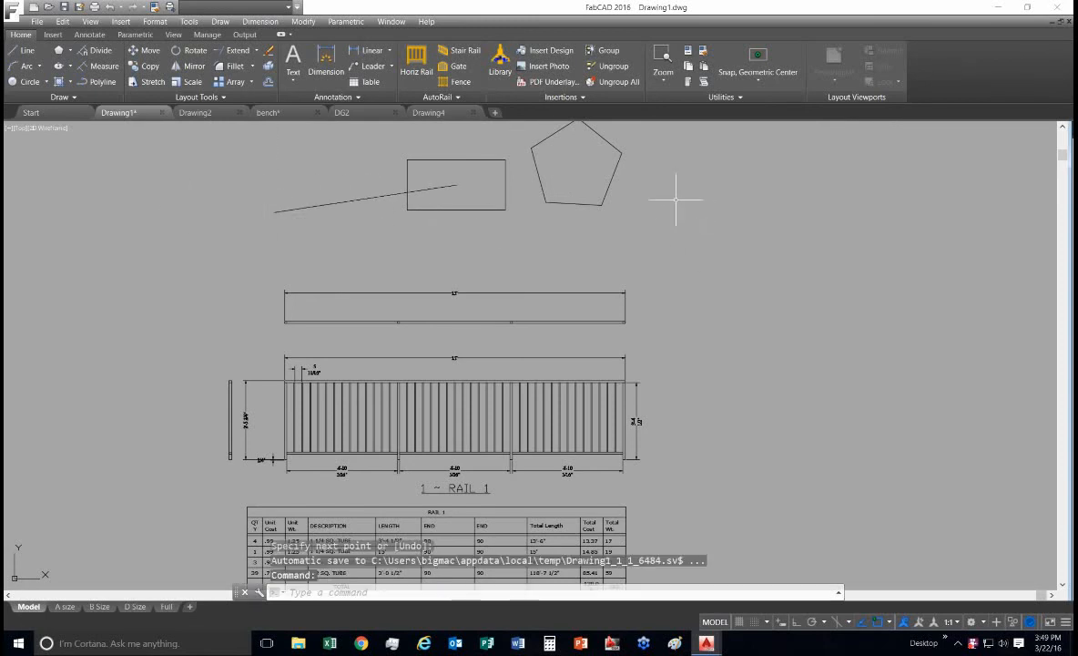
# Draw a line from the pentagon's geometric center, using the Geometric Center snap, to a point outside its right side.
pyautogui.press('Return')
pyautogui.click(761, 55)
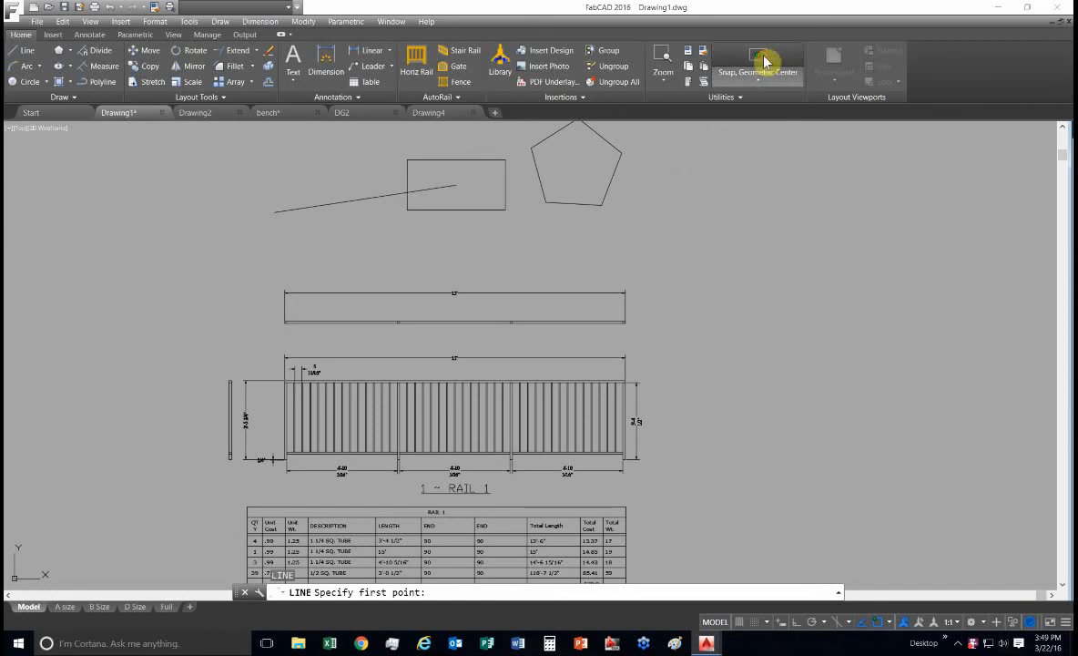
pyautogui.click(577, 166)
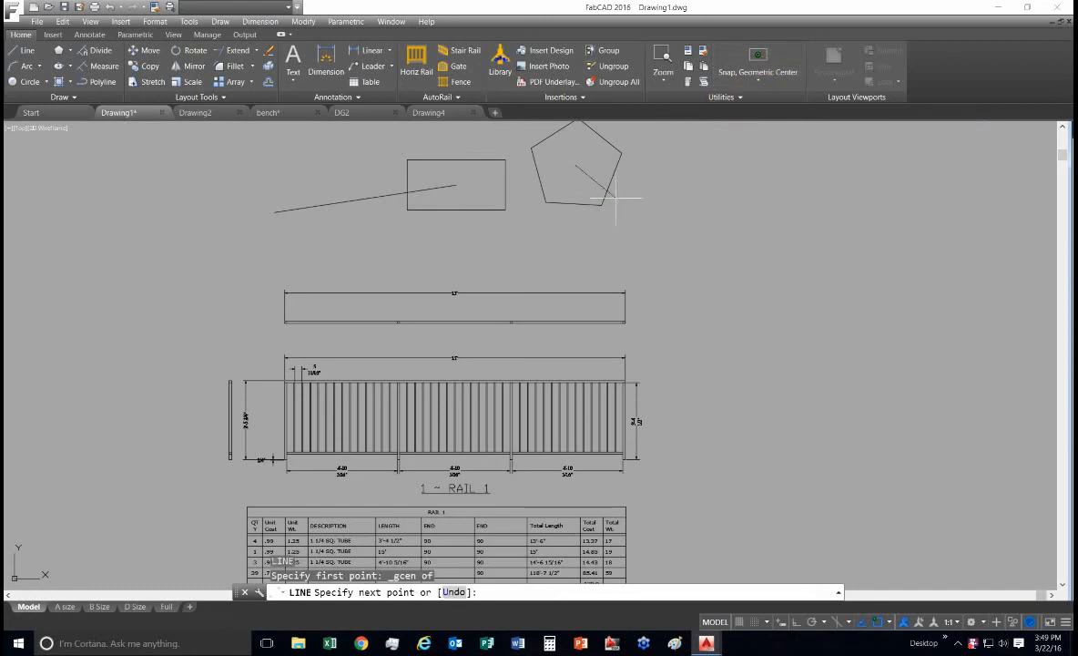
pyautogui.click(718, 201)
pyautogui.press('Return')
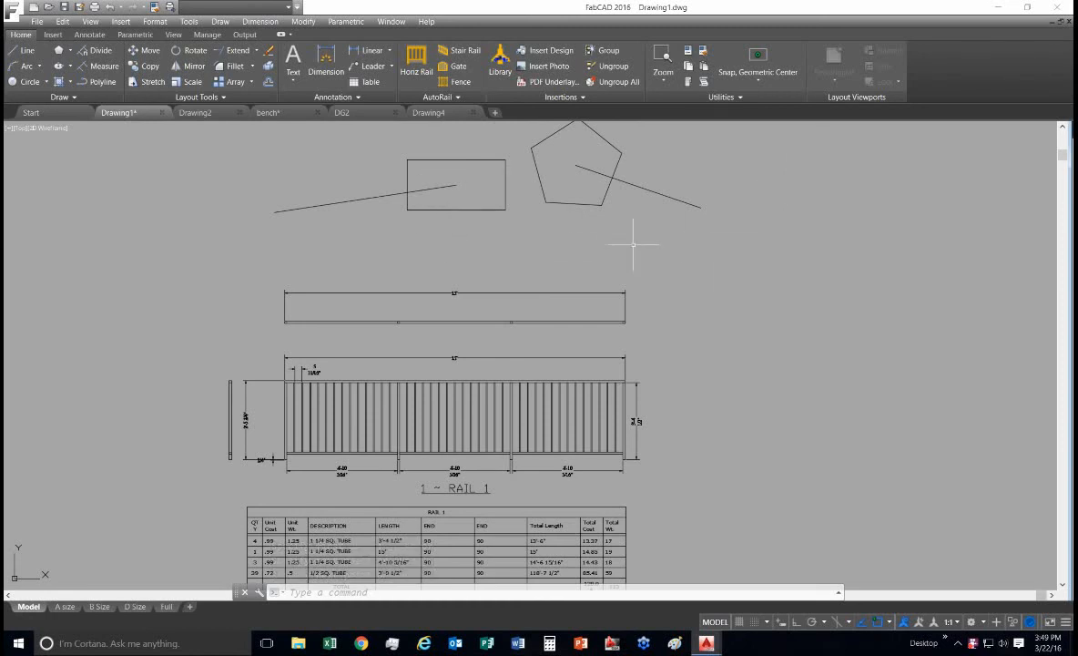
# Draw a rectangular revision cloud in the empty area to the left of the rectangle and rail drawing.
pyautogui.scroll(-3, 572, 243)
pyautogui.moveTo(570, 241); pyautogui.dragTo(399, 298, button='middle')
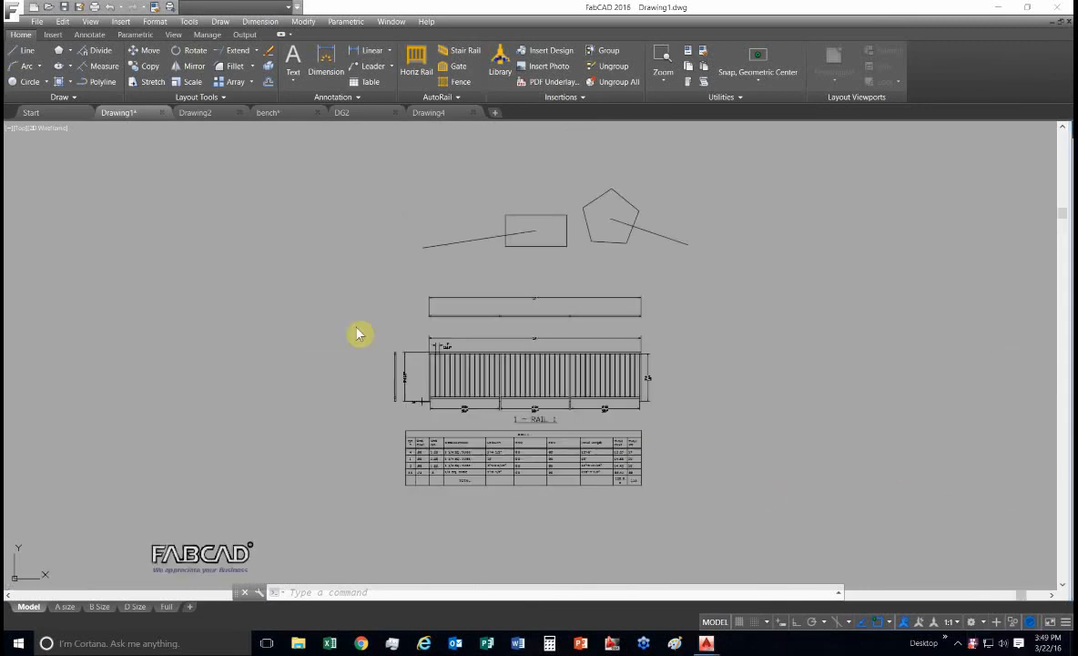
pyautogui.click(76, 99)
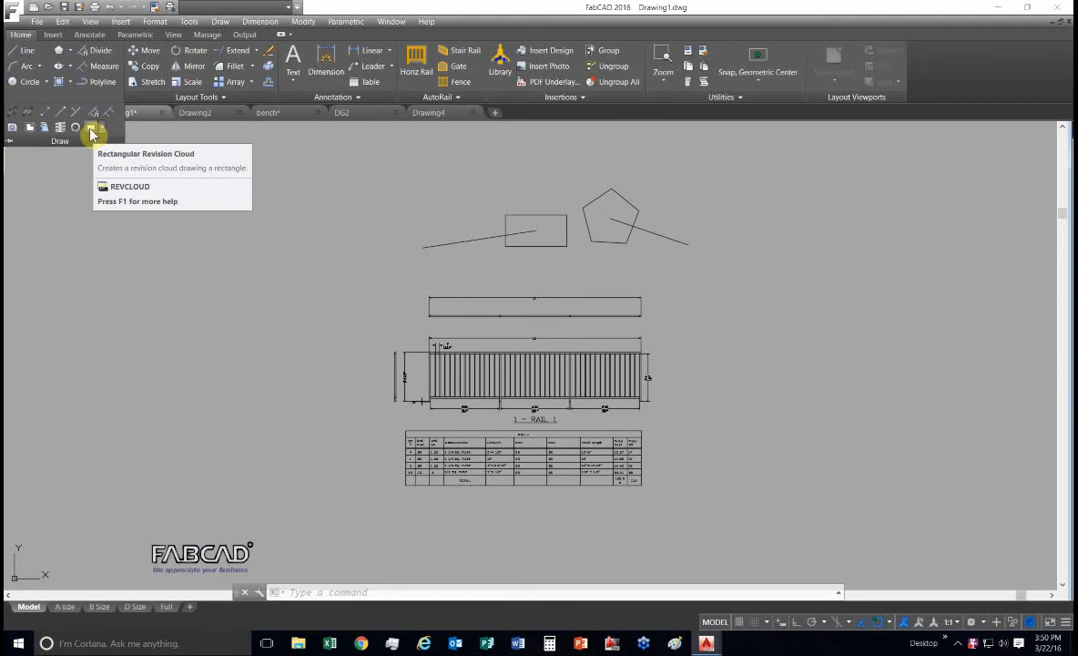
pyautogui.click(91, 131)
pyautogui.click(138, 216)
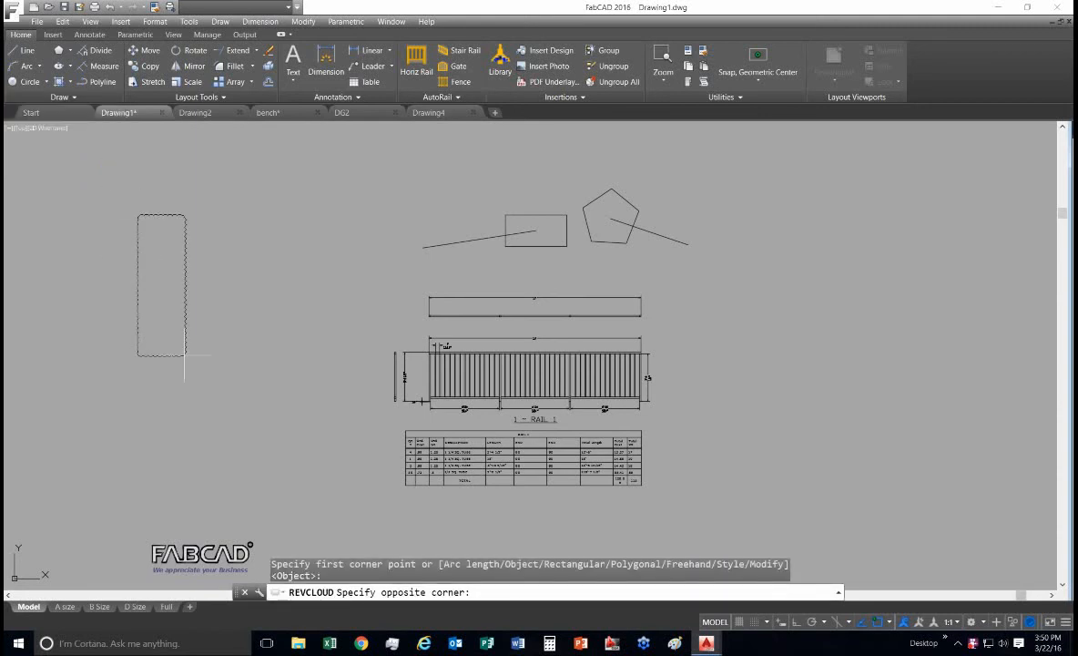
pyautogui.click(323, 306)
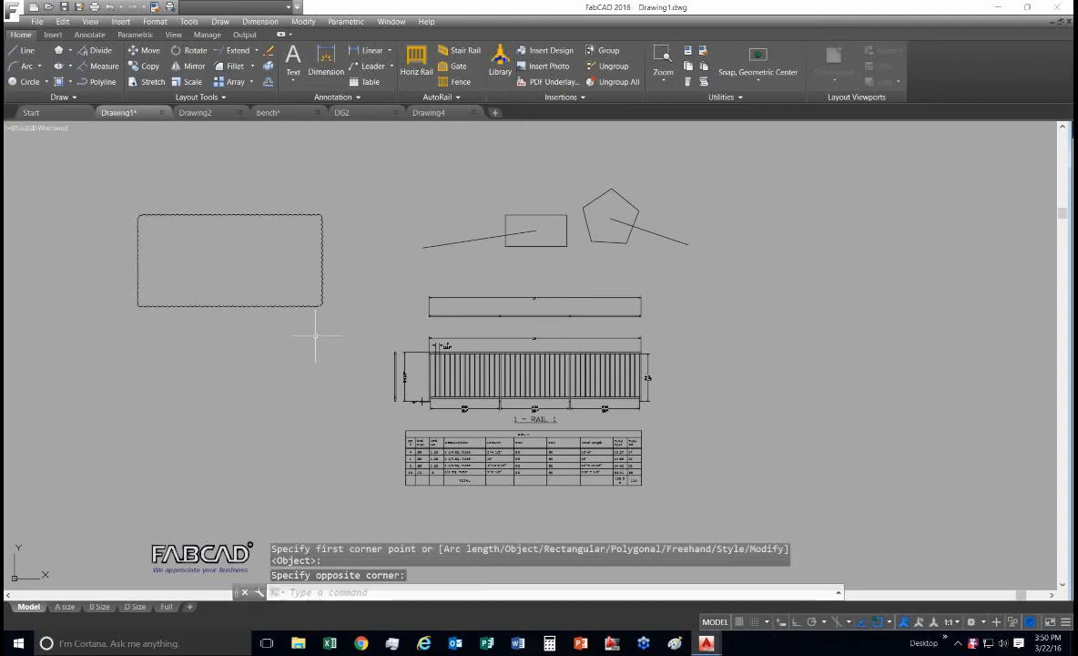
# Stretch the revision cloud's upper edge downward by its midpoint grip to make the cloud shorter.
pyautogui.click(220, 215)
pyautogui.click(229, 216)
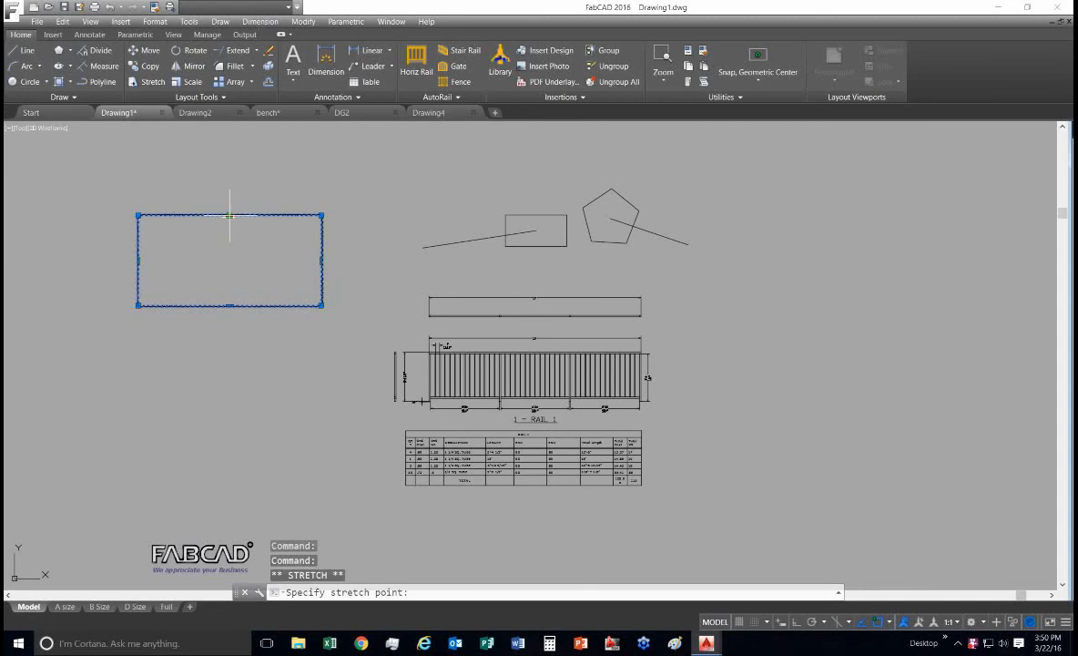
pyautogui.click(223, 244)
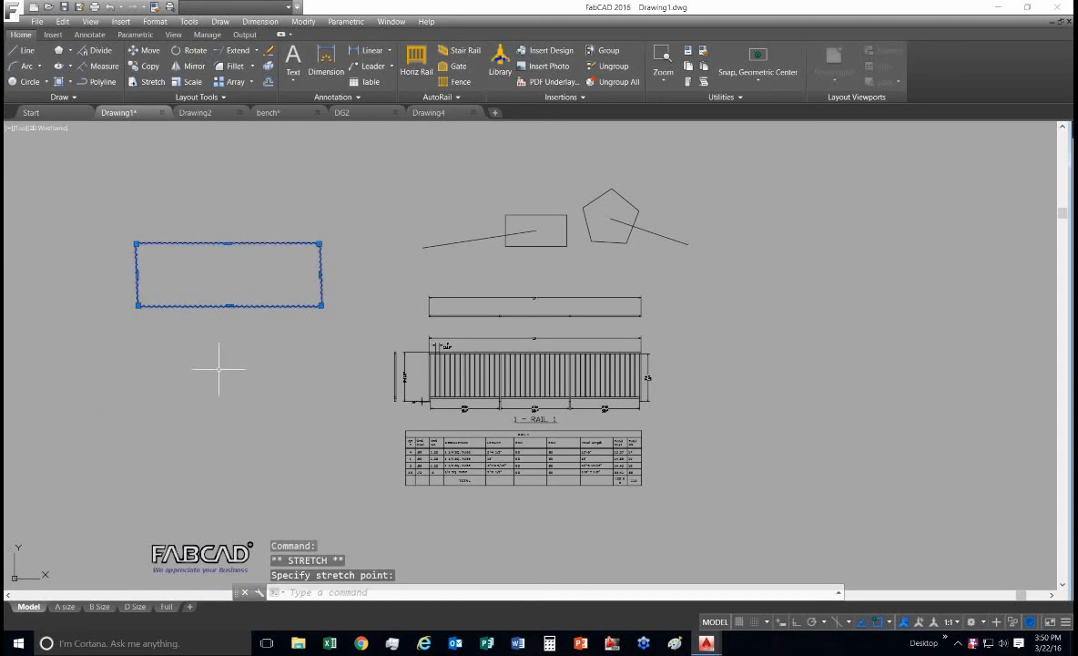
# Draw a four-point polygonal revision cloud around the rectangle between the rail drawing and the pentagon.
pyautogui.click(75, 98)
pyautogui.click(102, 126)
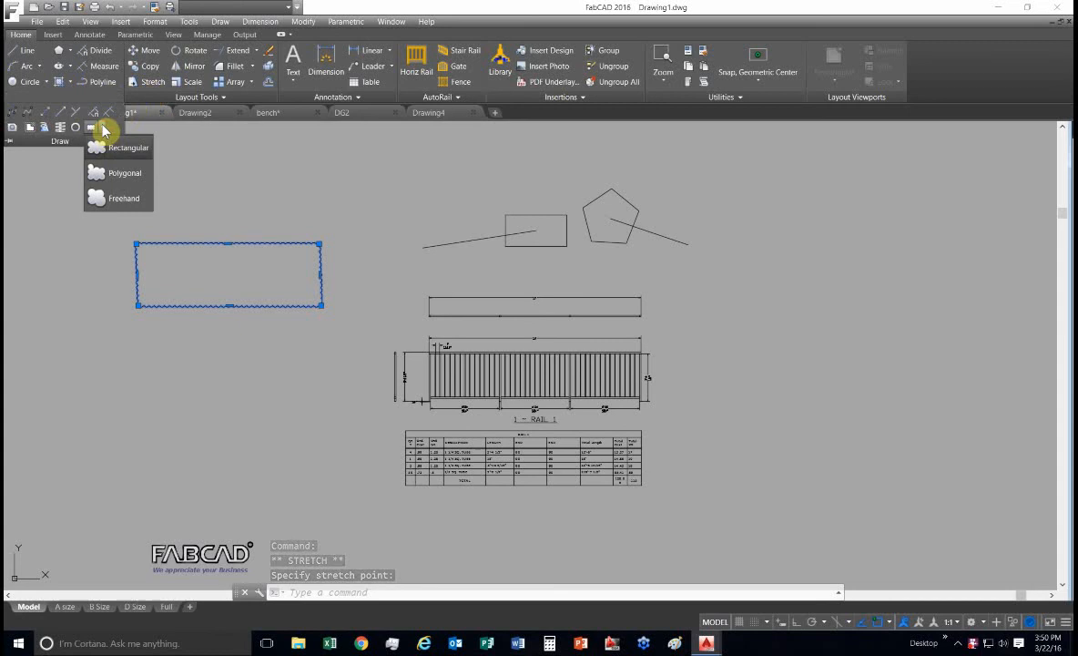
pyautogui.click(101, 173)
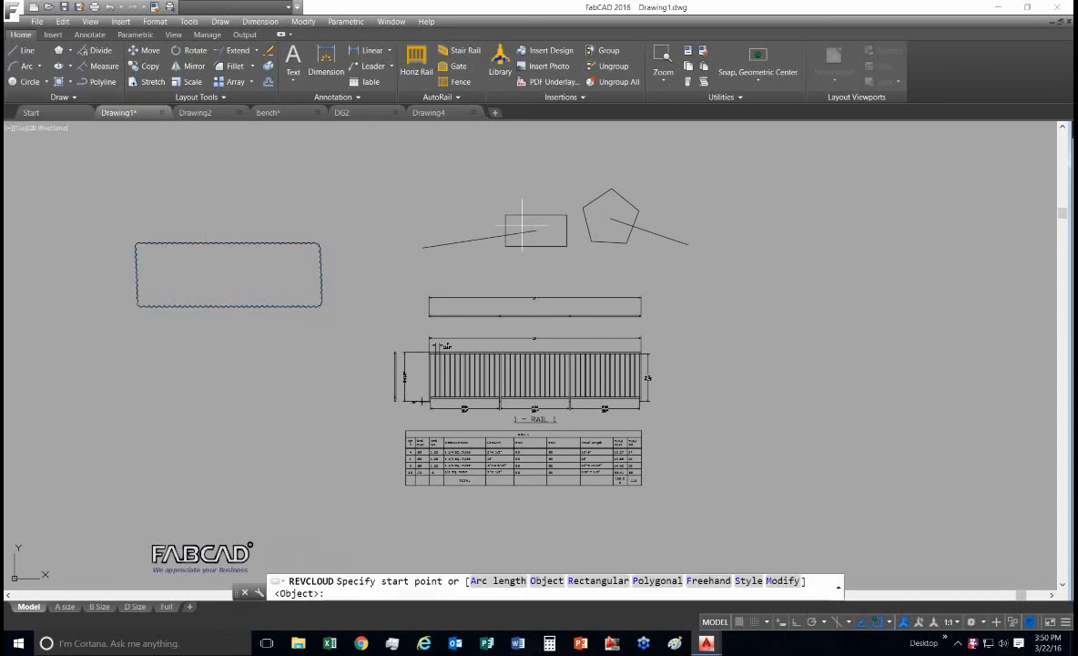
pyautogui.click(492, 197)
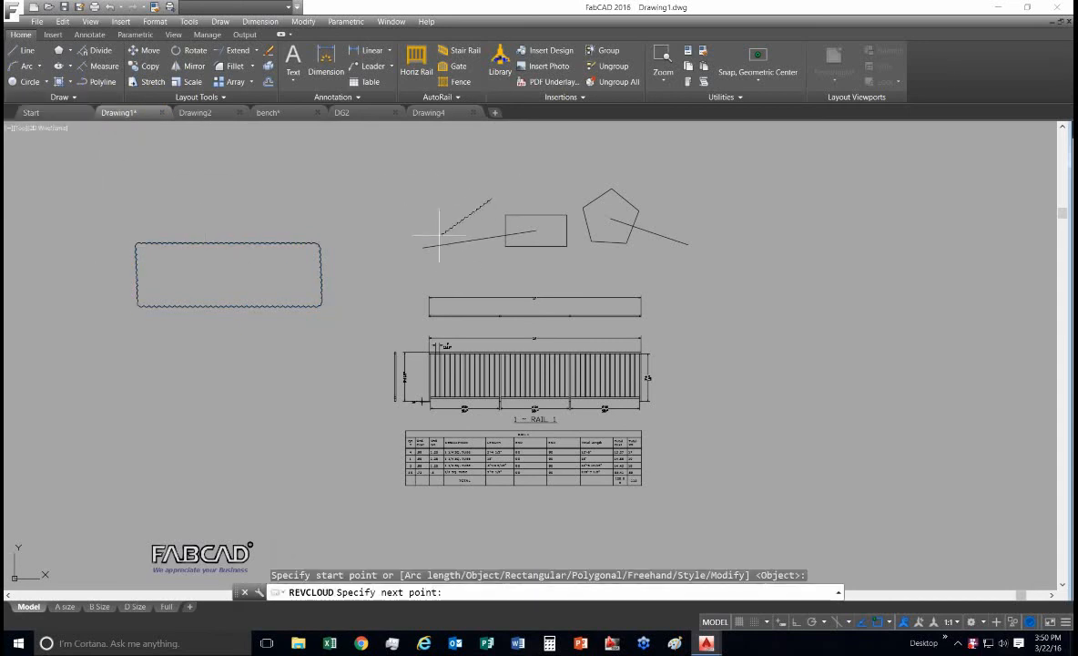
pyautogui.click(440, 237)
pyautogui.click(572, 284)
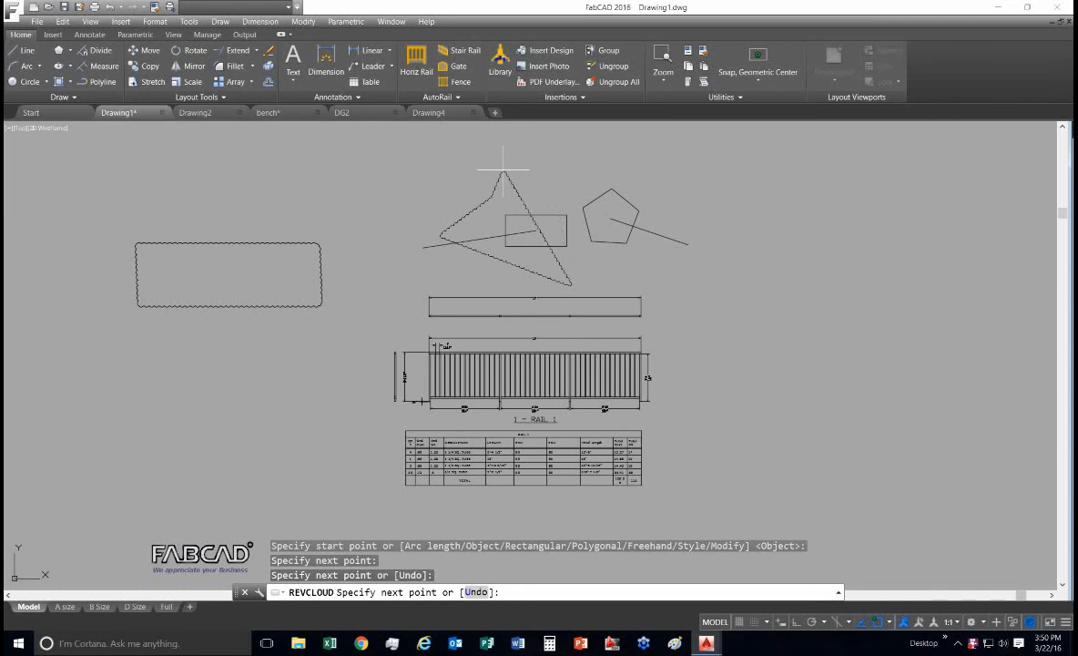
pyautogui.click(558, 175)
pyautogui.press('Return')
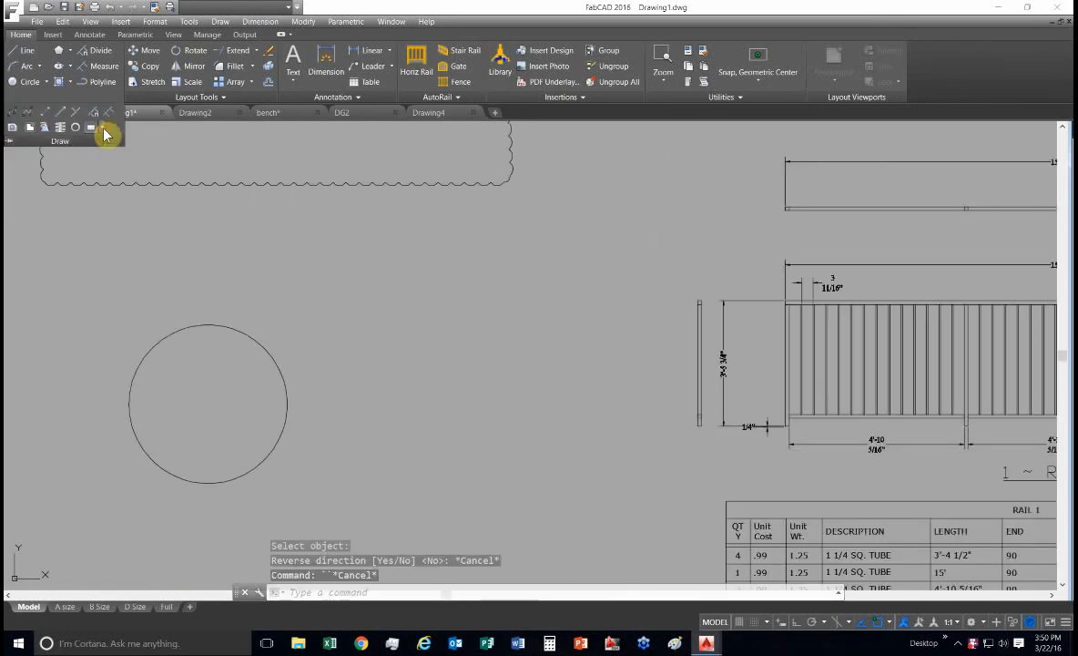
# Convert the circle below the rectangular revision cloud into a revision cloud with the Object option, without reversing its direction.
pyautogui.click(102, 127)
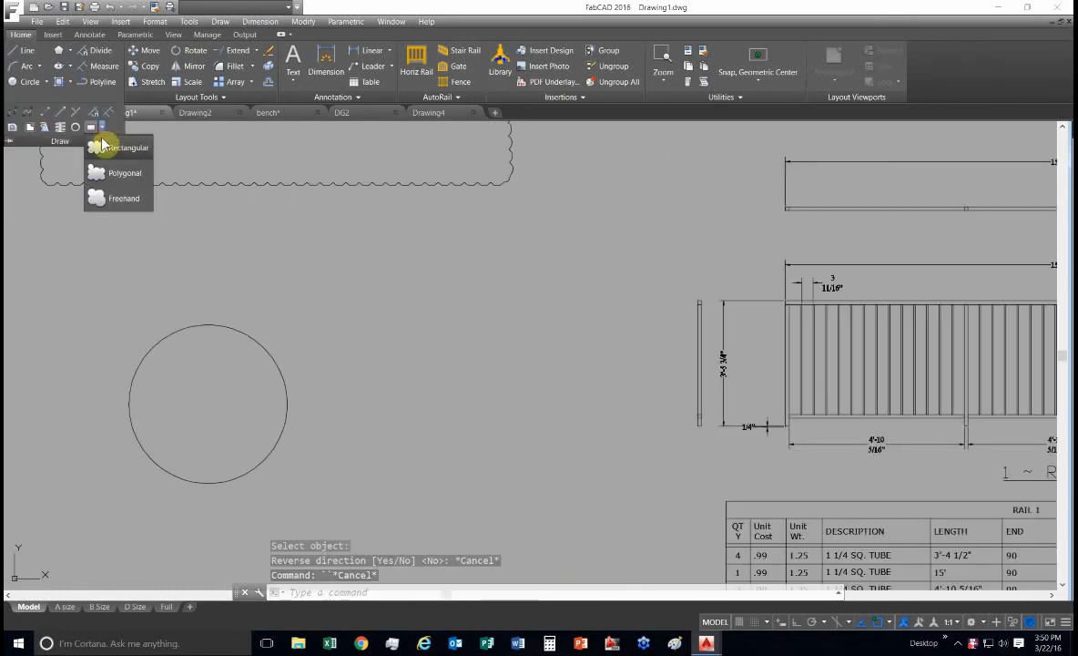
pyautogui.click(102, 150)
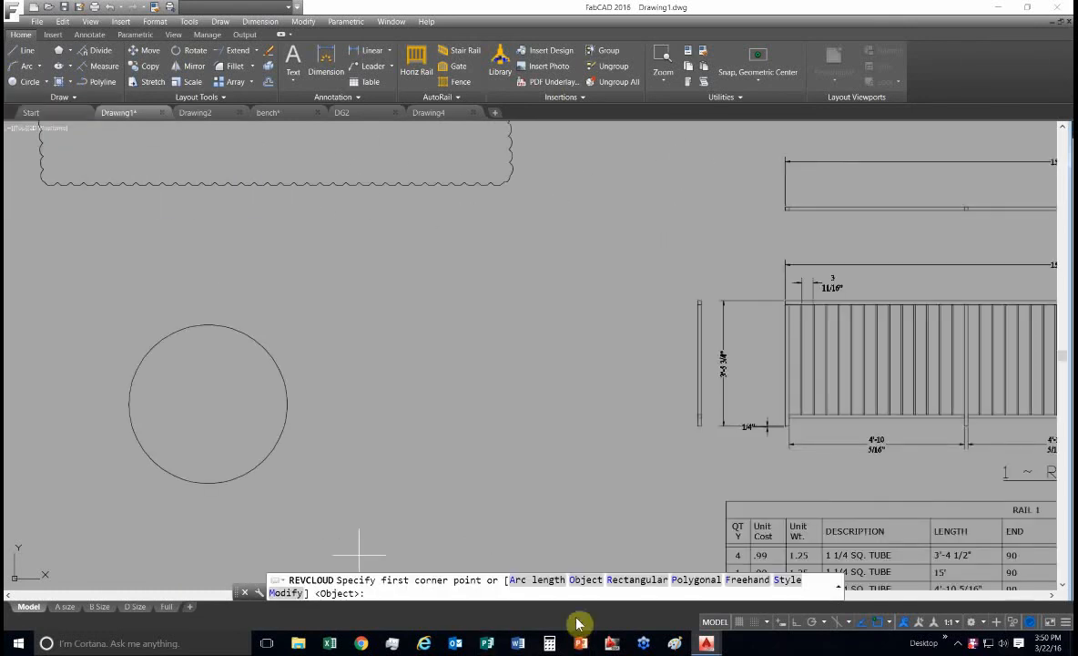
pyautogui.click(586, 580)
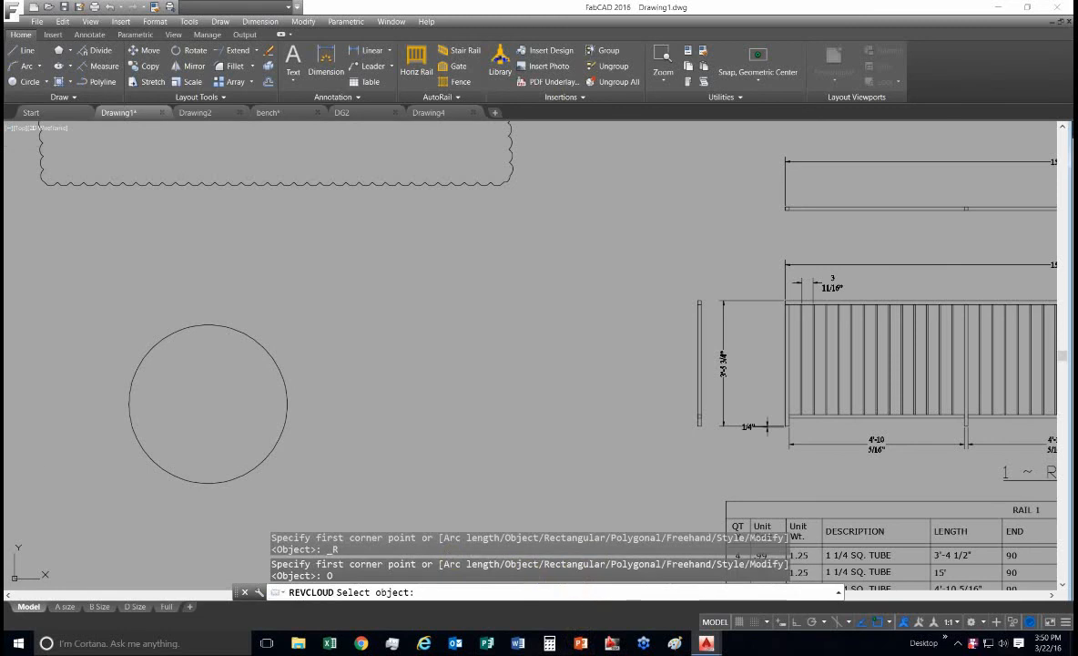
pyautogui.click(215, 482)
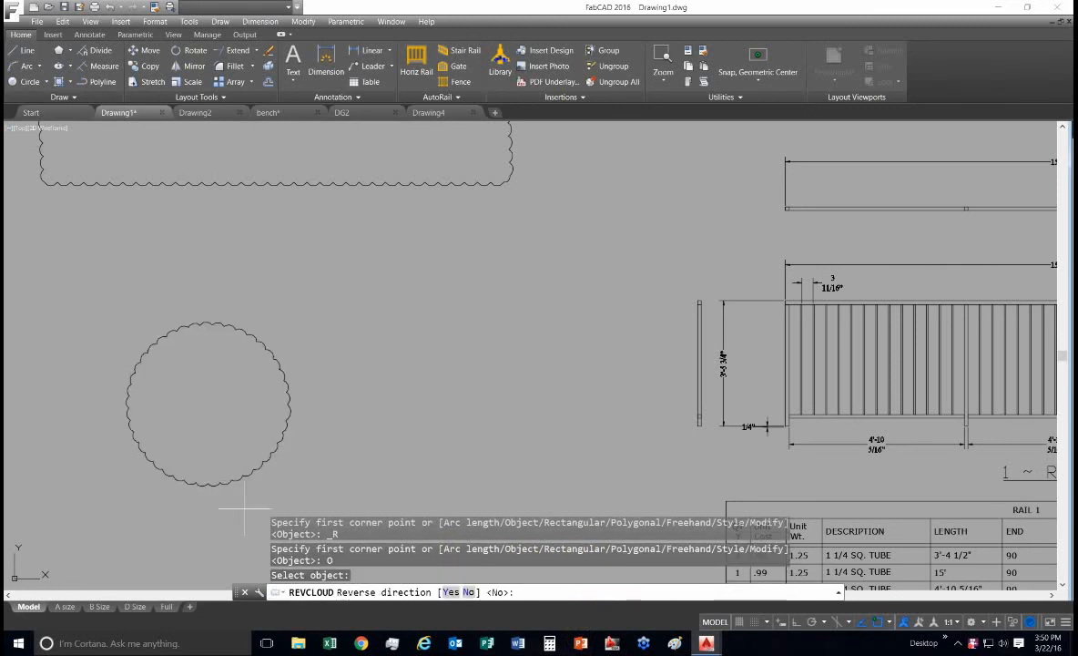
pyautogui.press('Return')
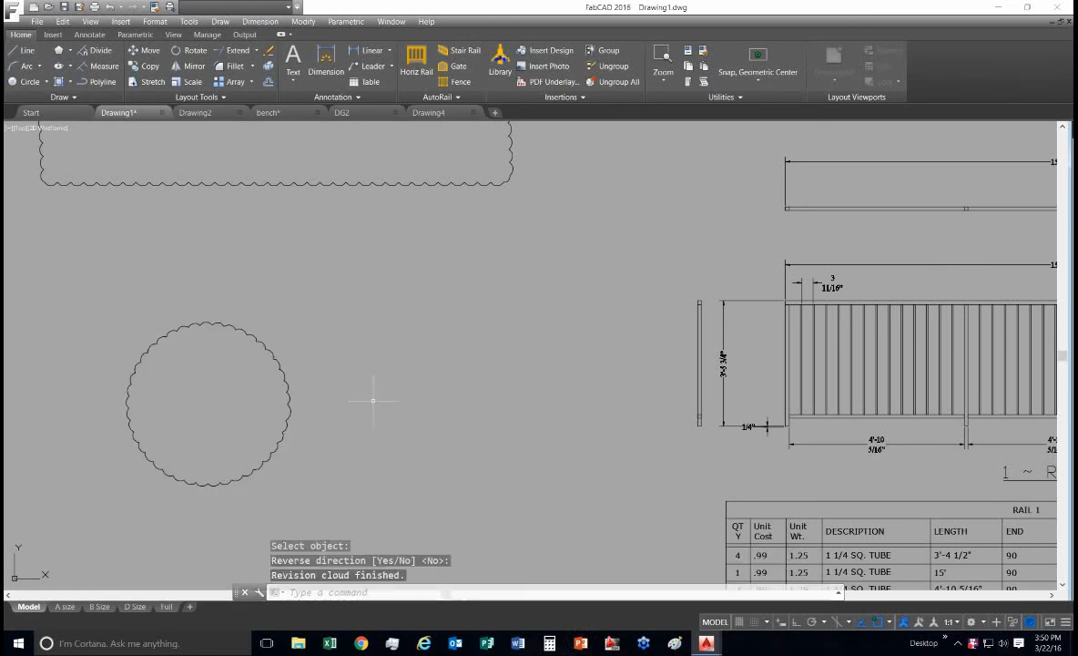
# Shrink the circular revision cloud by its upper quadrant grip.
pyautogui.click(254, 337)
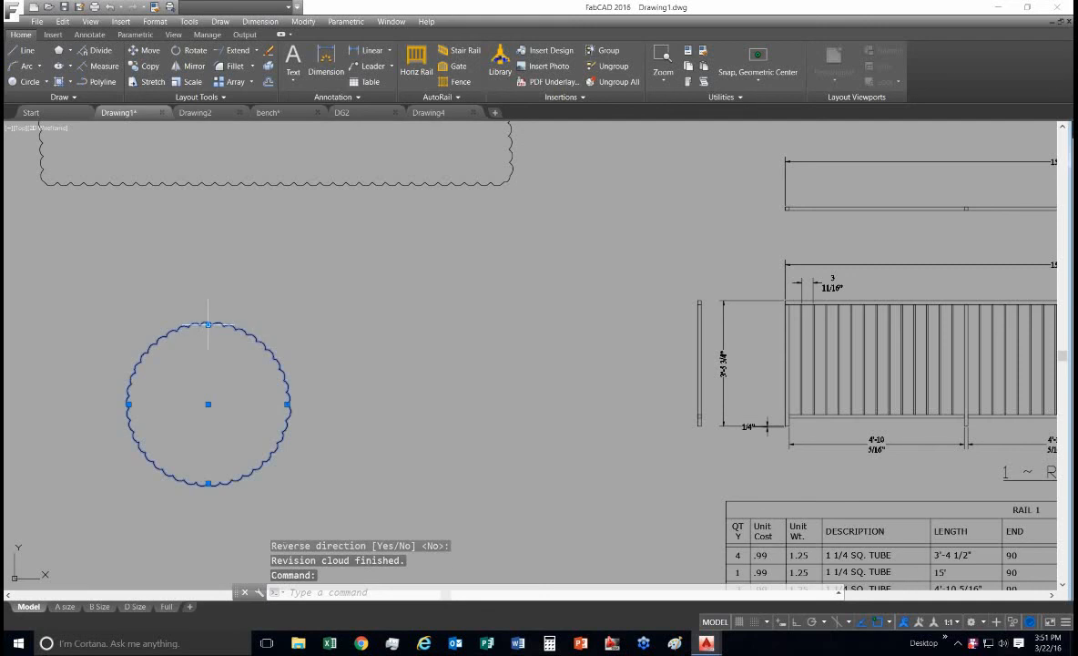
pyautogui.click(208, 323)
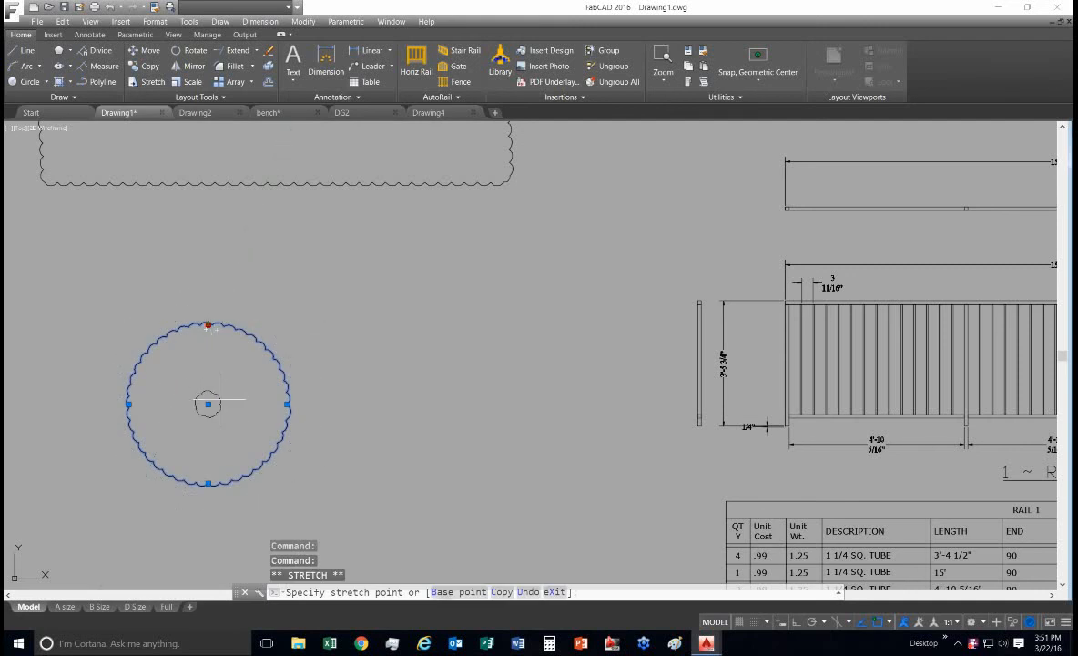
pyautogui.click(227, 444)
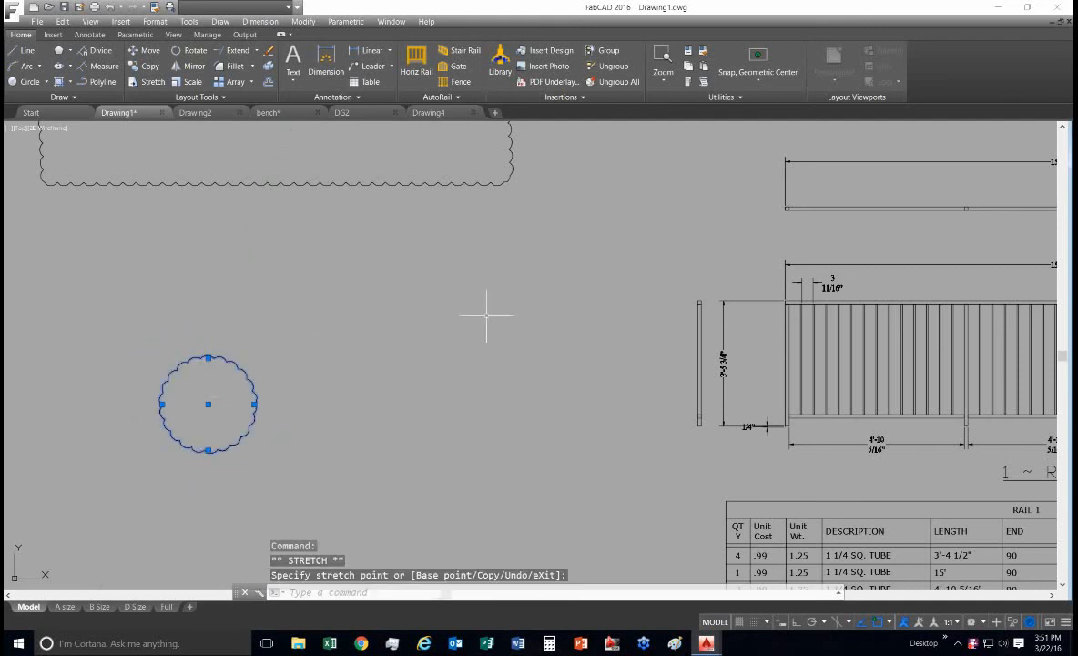
# Examine the stair rail, wall section and detail sheets laid out beside the rail and revision cloud drawings.
pyautogui.scroll(-2, 380, 367)
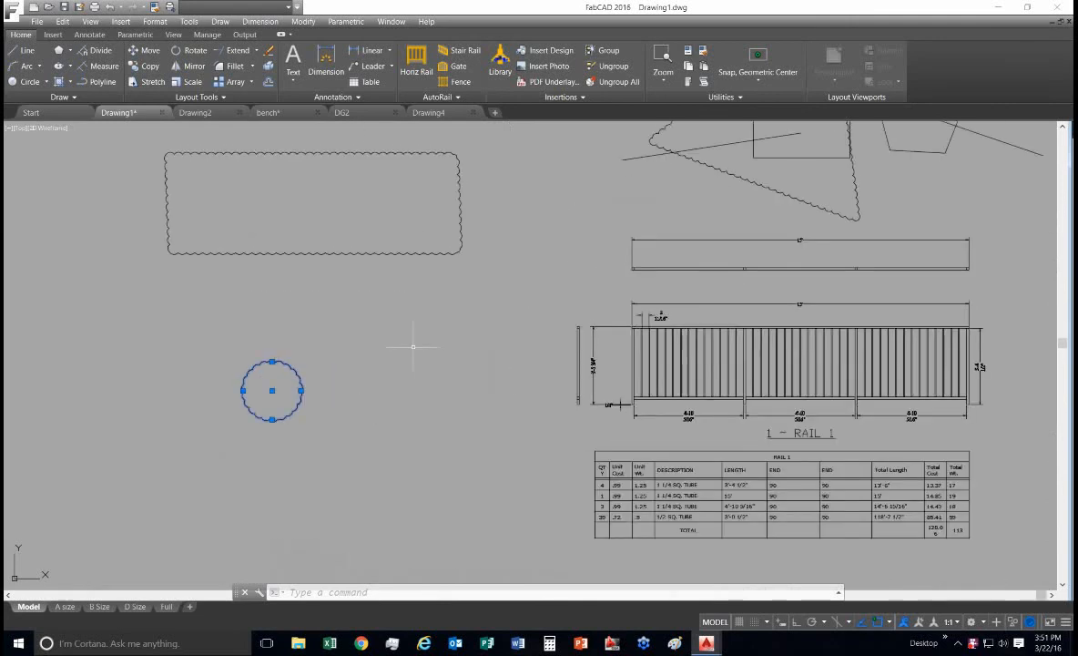
pyautogui.moveTo(413, 347); pyautogui.dragTo(314, 335, button='middle')
pyautogui.scroll(1, 333, 341)
pyautogui.scroll(-2, 420, 386)
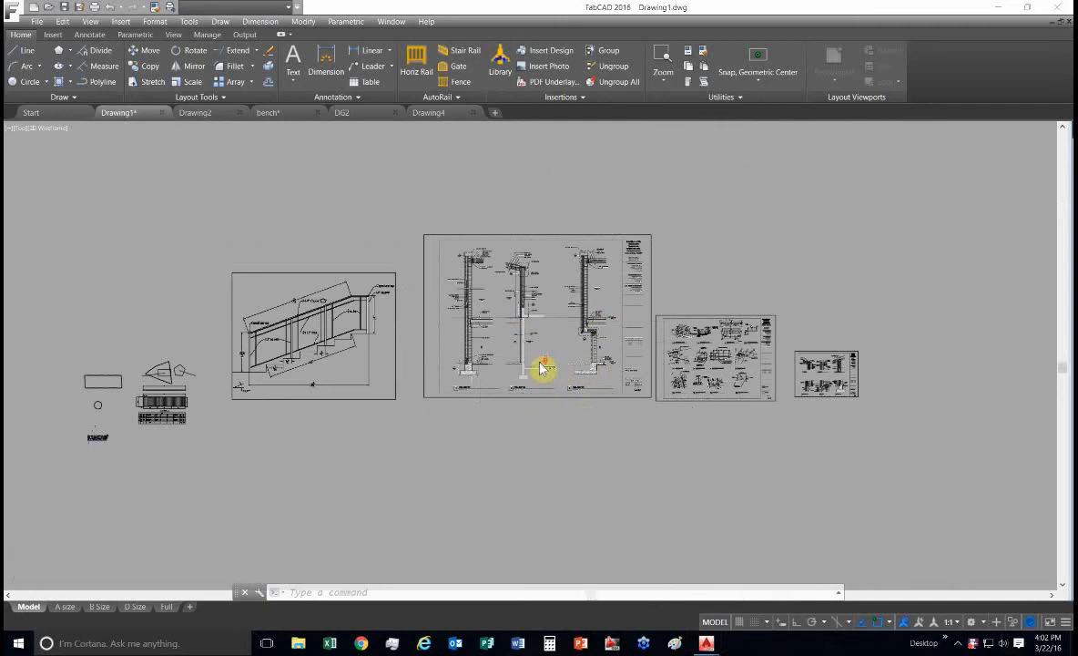
pyautogui.scroll(-4, 543, 367)
pyautogui.scroll(6, 542, 362)
pyautogui.scroll(5, 543, 357)
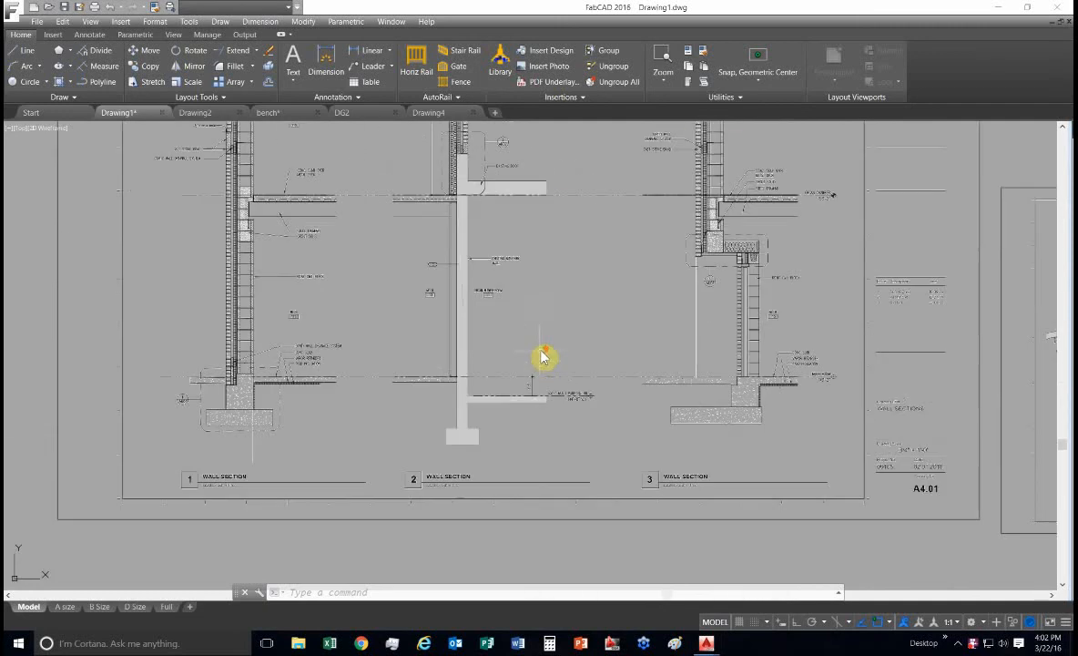
pyautogui.moveTo(473, 397)
pyautogui.mouseDown(button='middle')
pyautogui.moveTo(202, 554)
pyautogui.moveTo(155, 554)
pyautogui.mouseUp(button='middle')
pyautogui.moveTo(765, 307)
pyautogui.mouseDown(button='middle')
pyautogui.moveTo(136, 428)
pyautogui.moveTo(626, 371)
pyautogui.mouseUp(button='middle')
pyautogui.scroll(-4, 137, 428)
pyautogui.scroll(-7, 113, 391)
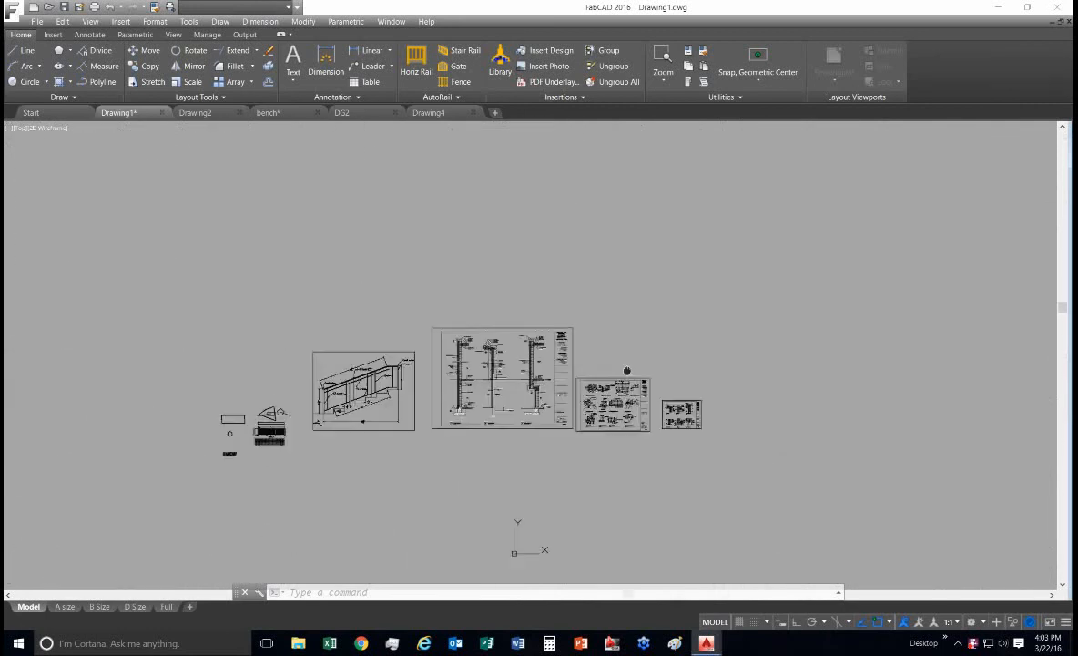
pyautogui.scroll(2, 584, 367)
pyautogui.scroll(6, 538, 358)
pyautogui.scroll(3, 385, 385)
pyautogui.scroll(-7, 384, 382)
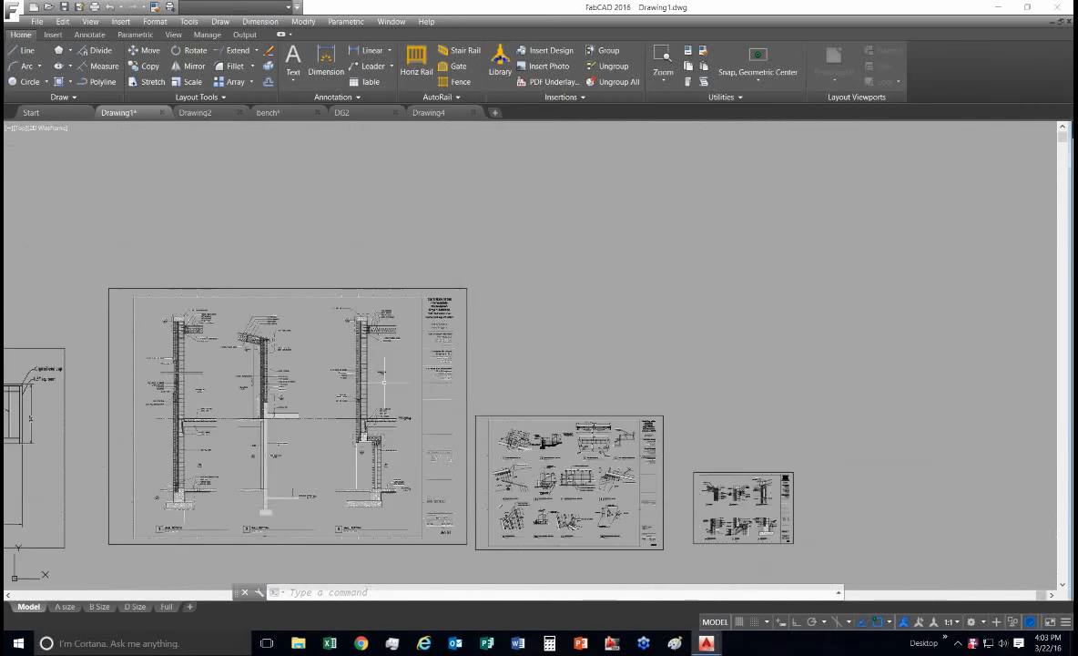
pyautogui.scroll(7, 414, 324)
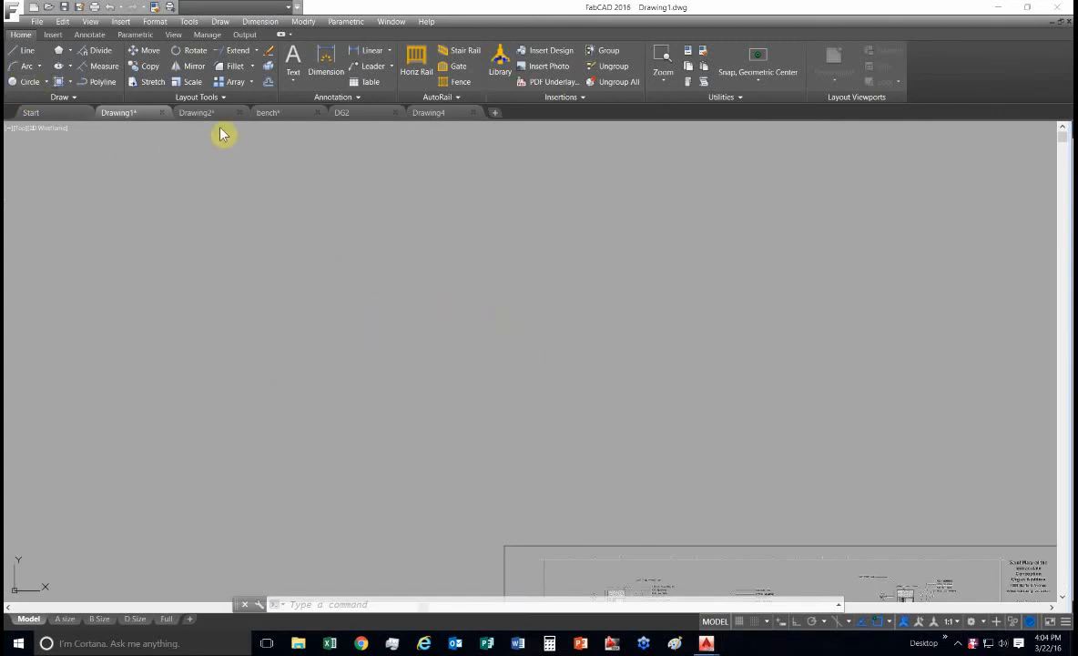
# Preview the Drawing2 layouts and close all other drawings, discarding the changes to bench.dwg and Drawing1.dwg.
pyautogui.moveTo(224, 116)
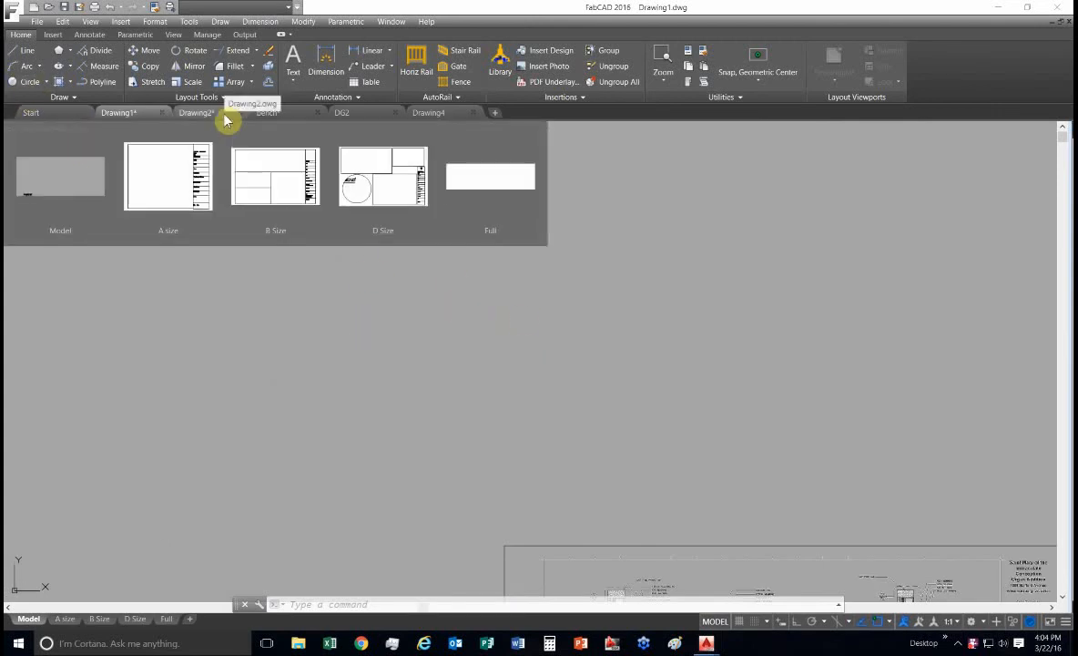
pyautogui.moveTo(286, 119)
pyautogui.rightClick(216, 119)
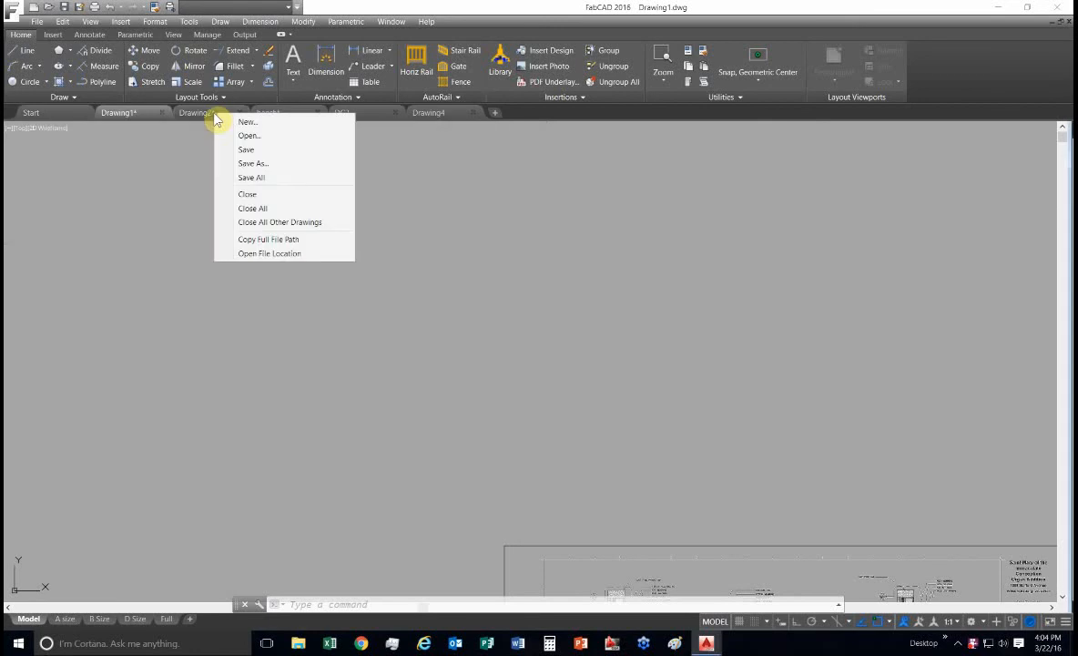
pyautogui.click(263, 227)
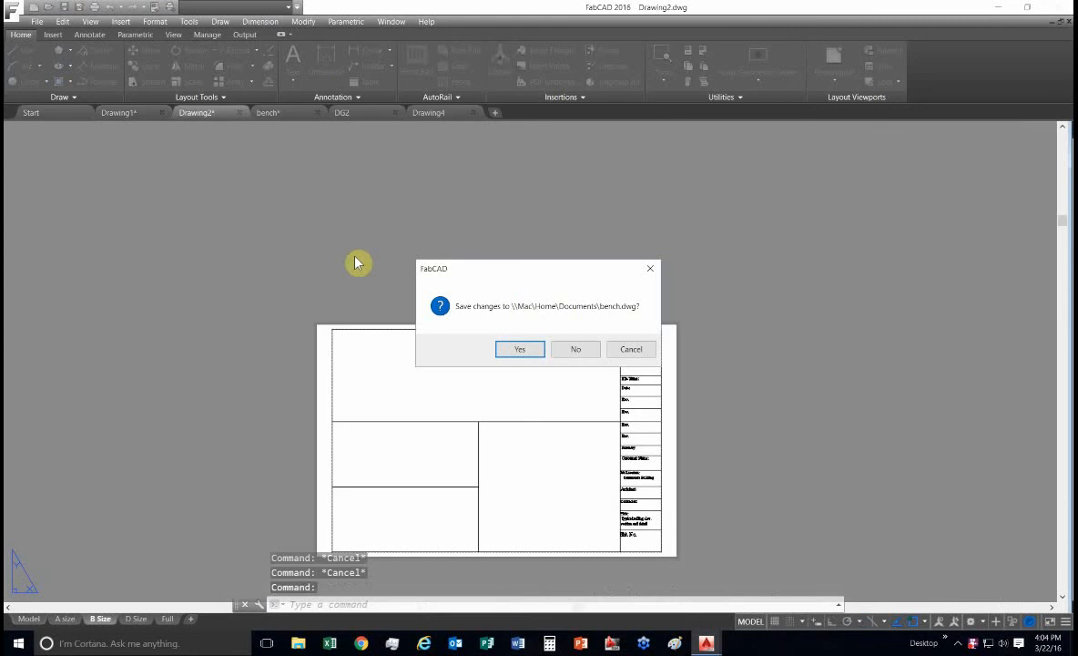
pyautogui.click(576, 351)
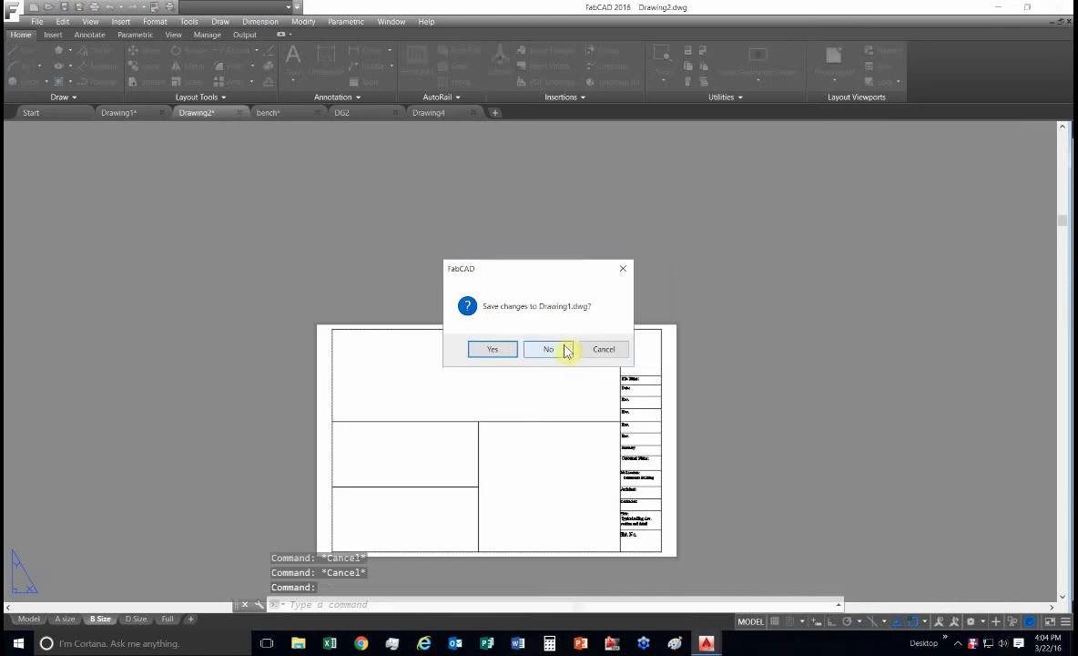
pyautogui.click(565, 350)
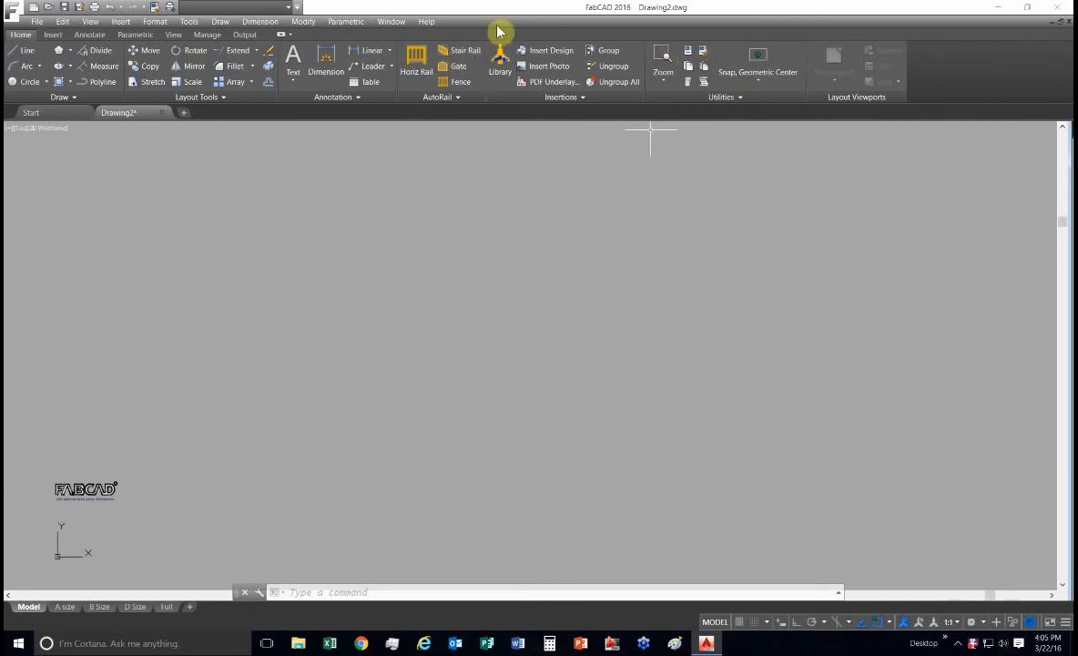
# Start a new stair rail in AutoRail and import the "stair and stringer rail" template.
pyautogui.click(463, 55)
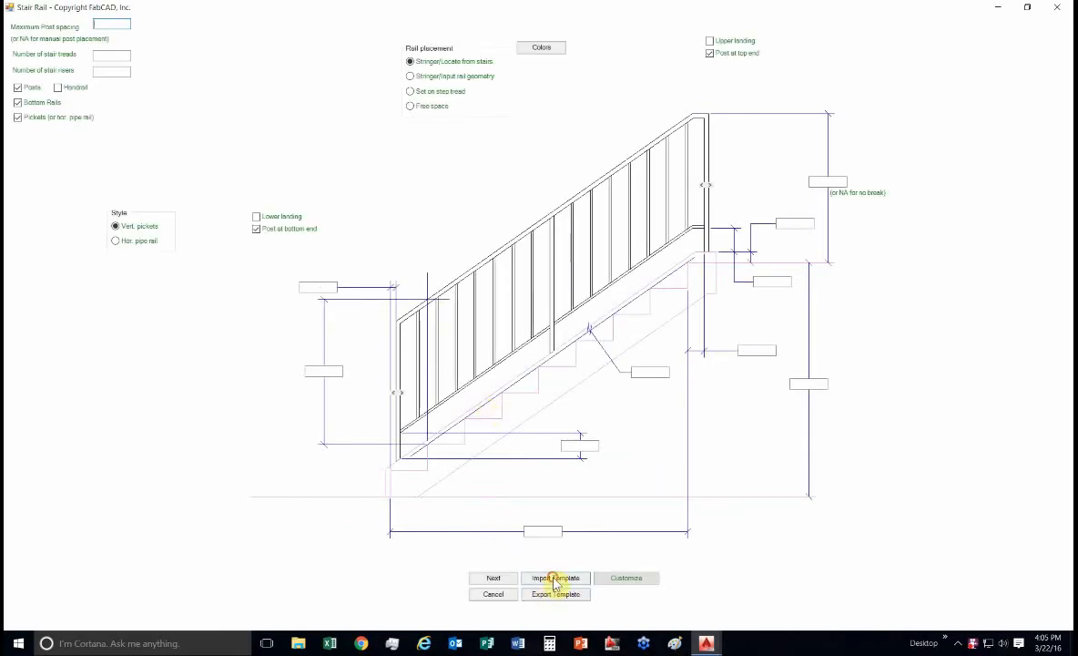
pyautogui.click(554, 581)
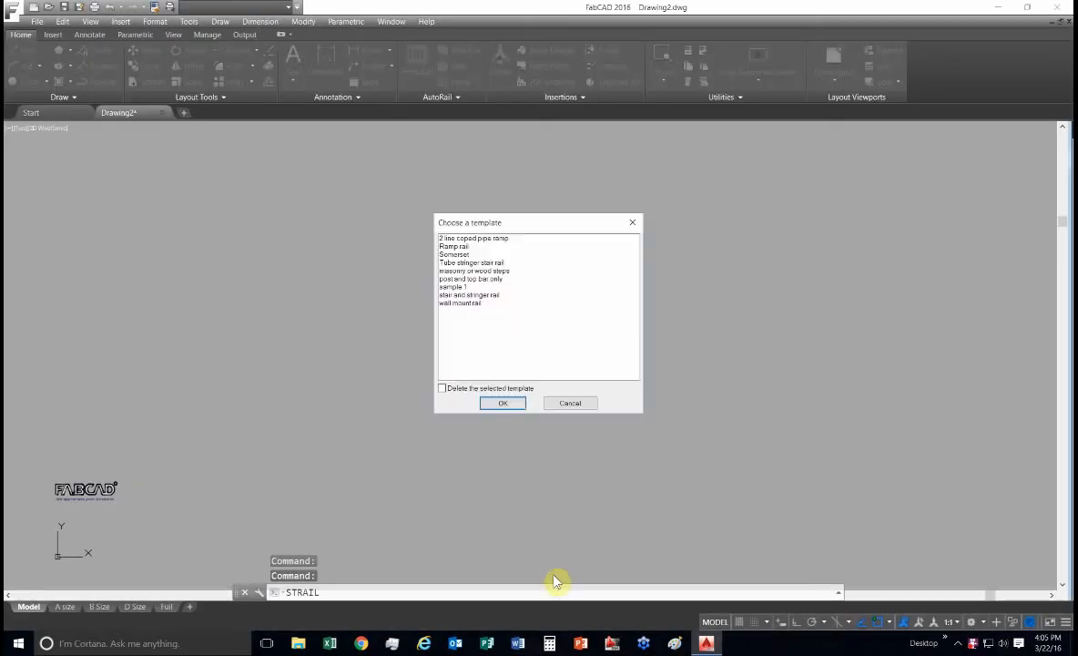
pyautogui.click(479, 297)
pyautogui.click(501, 403)
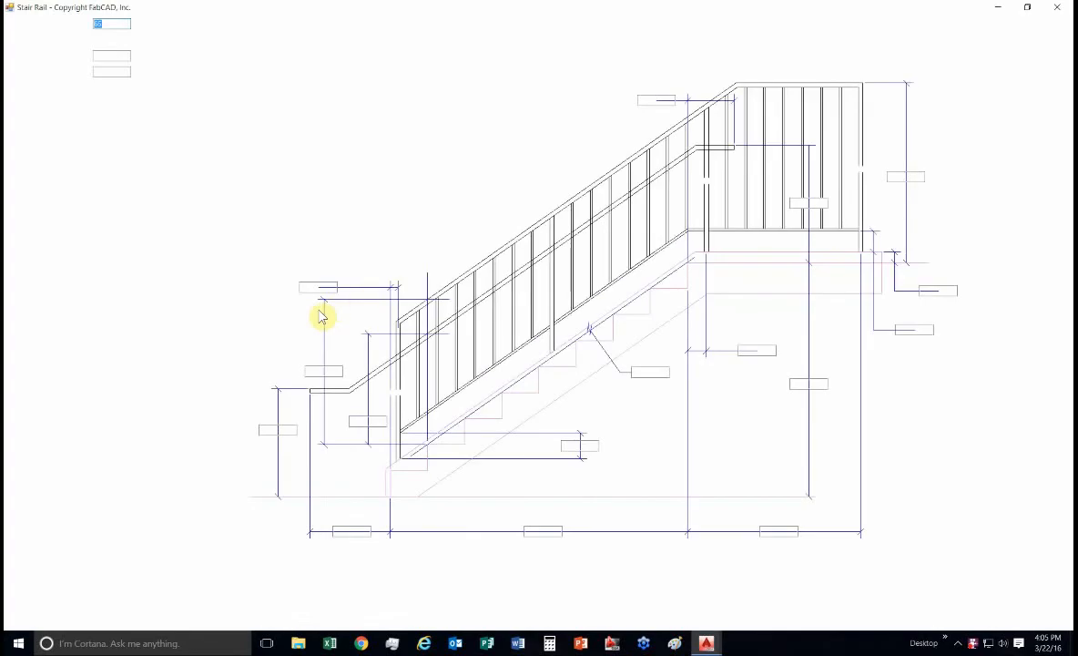
# Switch the stair rail's handrail off and on, and do the same for its posts, bottom rails and pickets.
pyautogui.click(58, 88)
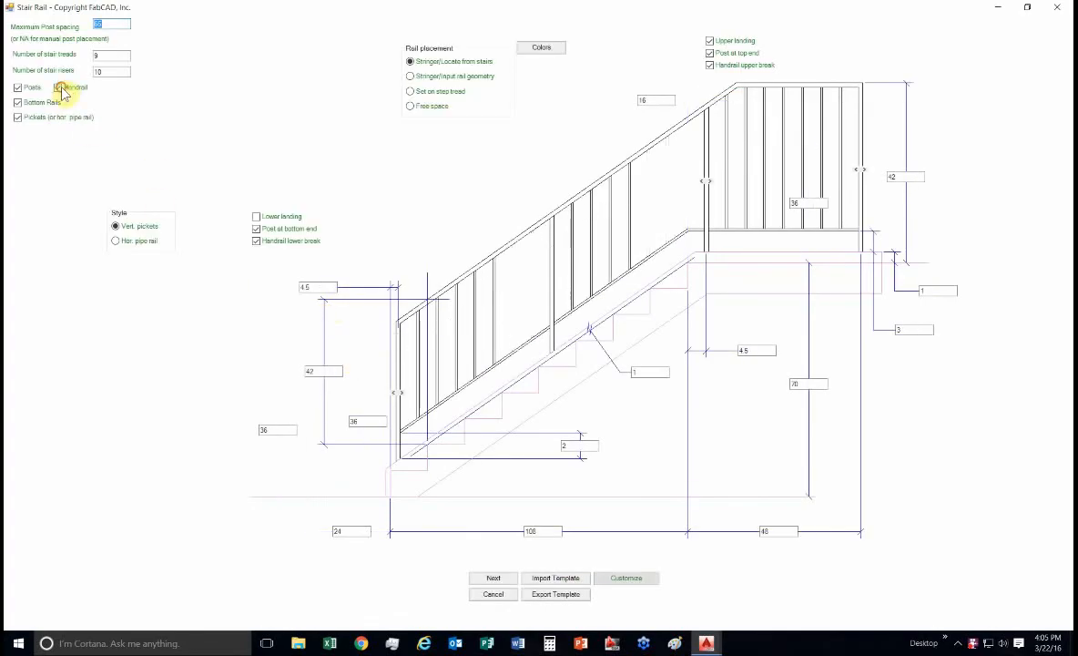
pyautogui.click(57, 88)
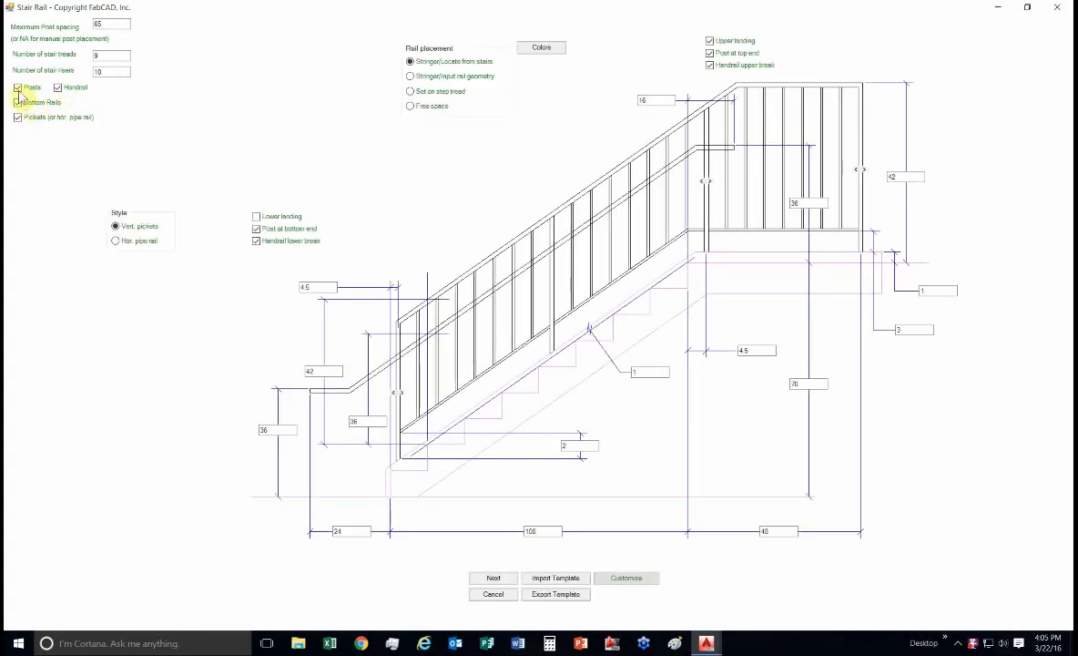
pyautogui.click(17, 88)
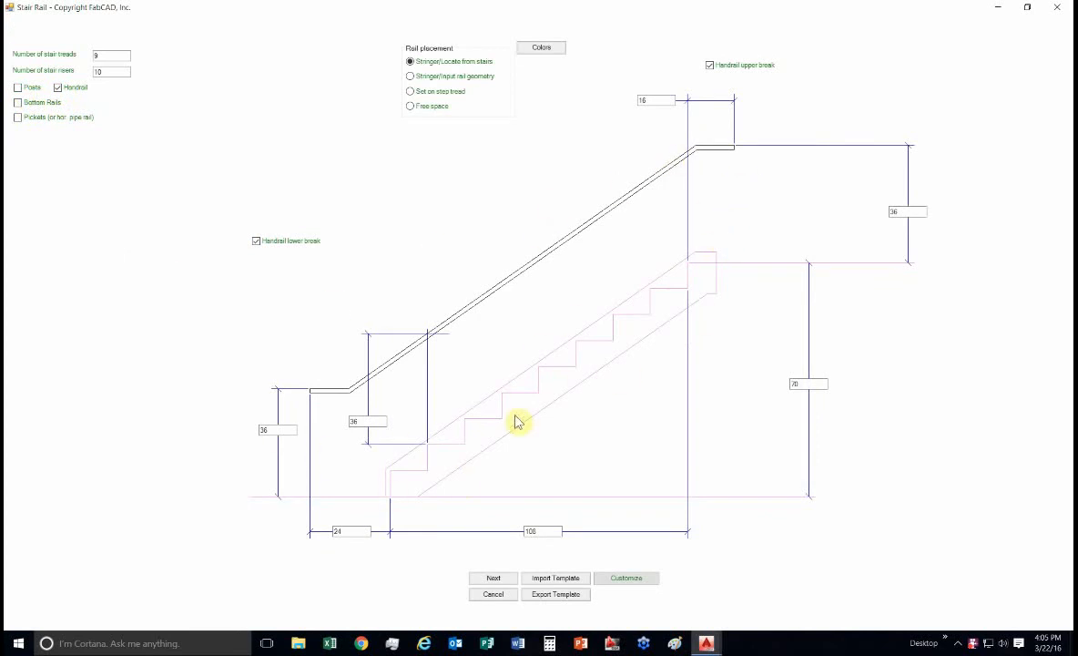
pyautogui.click(18, 89)
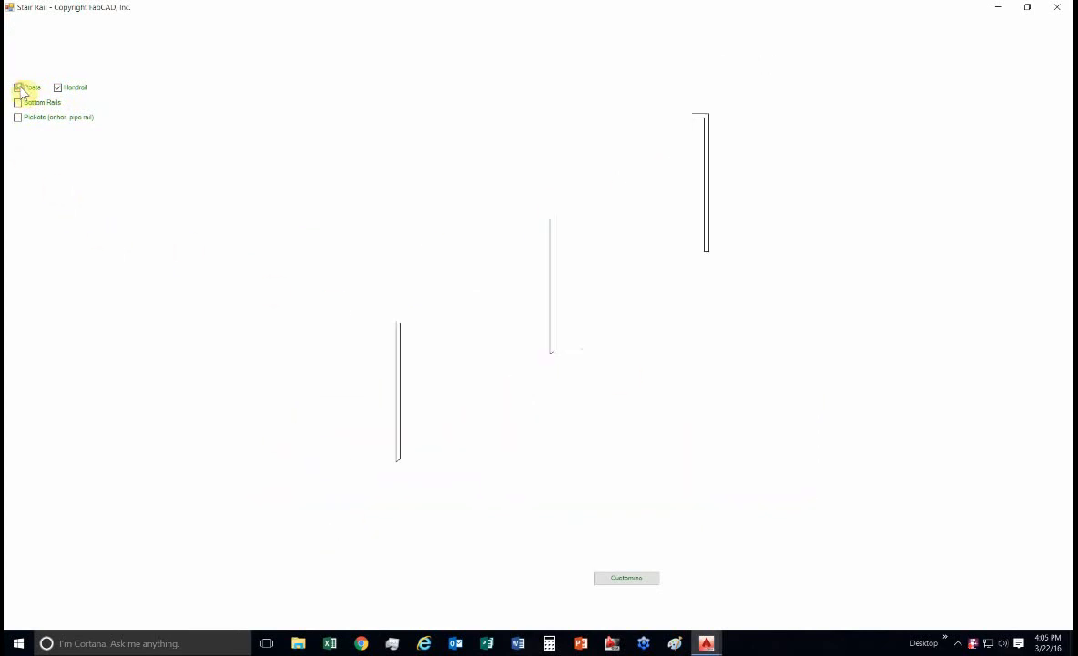
pyautogui.click(18, 102)
pyautogui.click(17, 116)
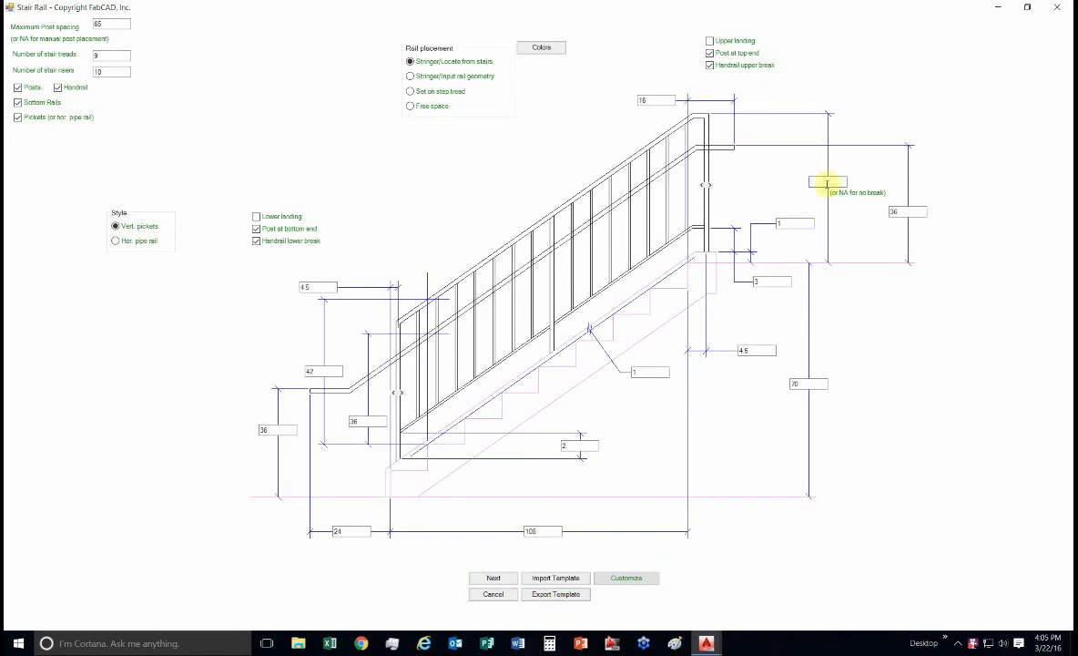
# Draw the stair rail with quantity 1 and label RAIL 1 in model space, placing its bill of material directly below.
pyautogui.click(494, 579)
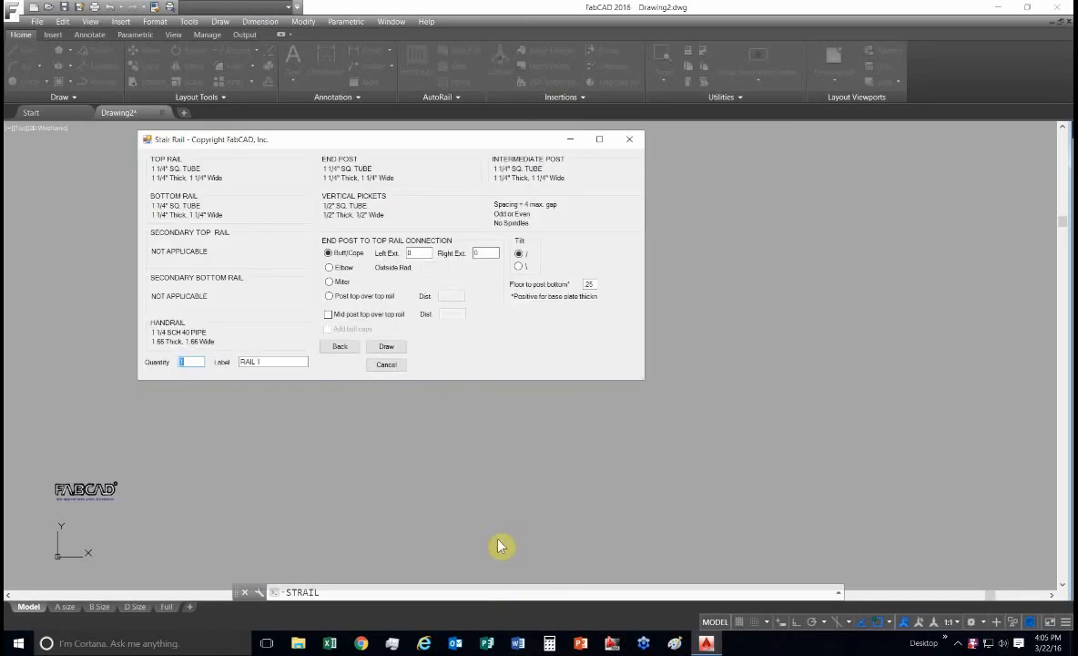
pyautogui.click(389, 347)
pyautogui.click(445, 362)
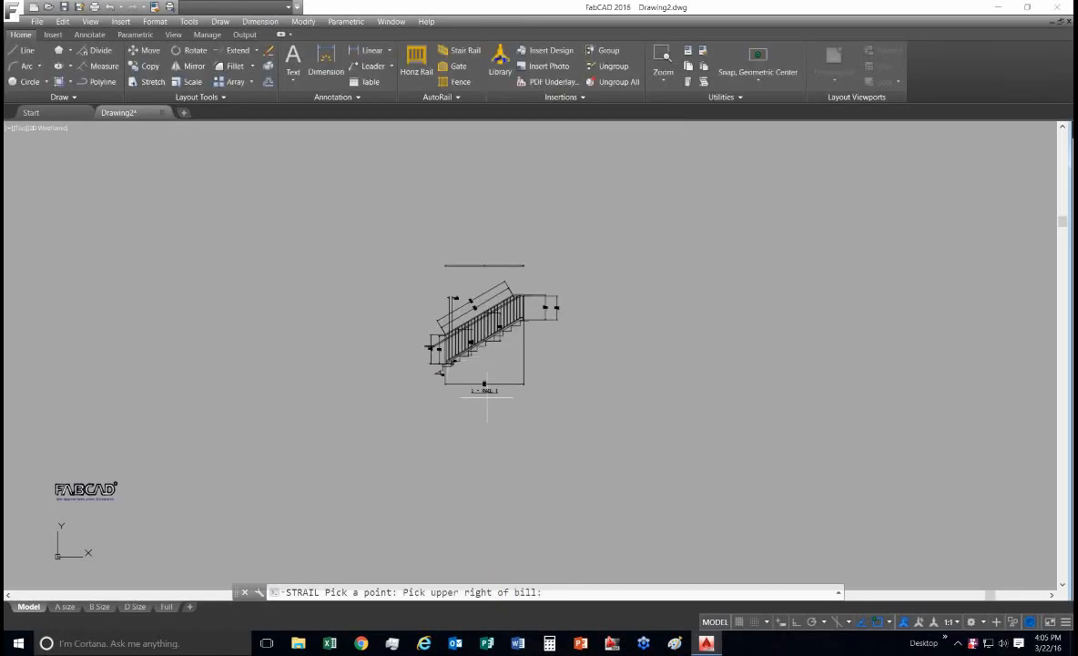
pyautogui.click(521, 412)
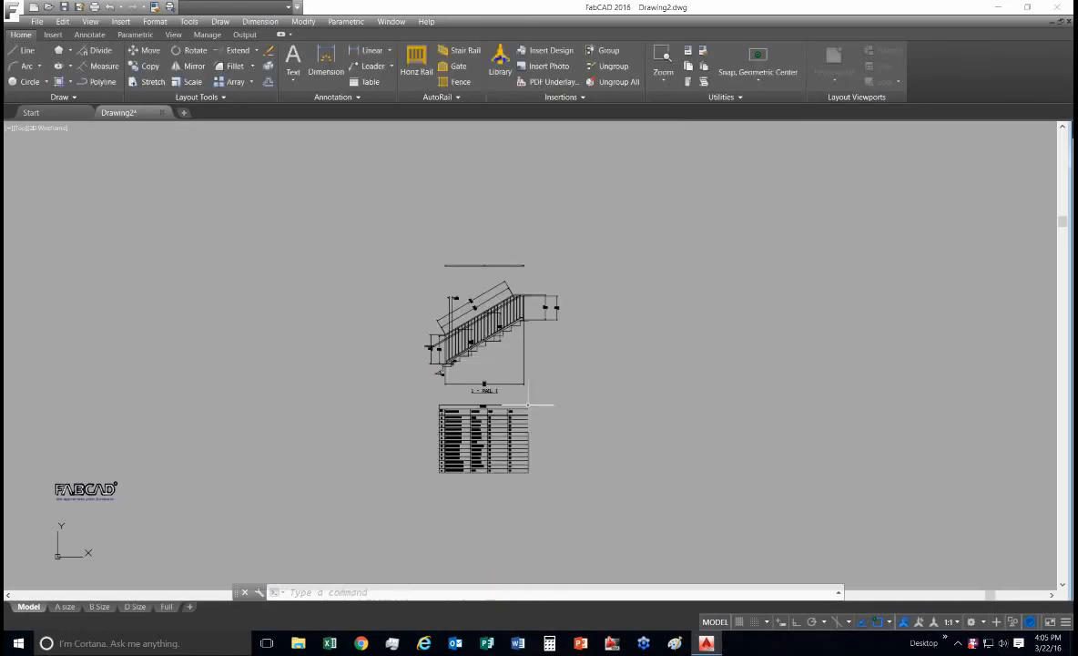
# Apply the AutoRail rail wipeout to the sloped handrail so it hides the pickets and posts behind it.
pyautogui.scroll(8, 446, 325)
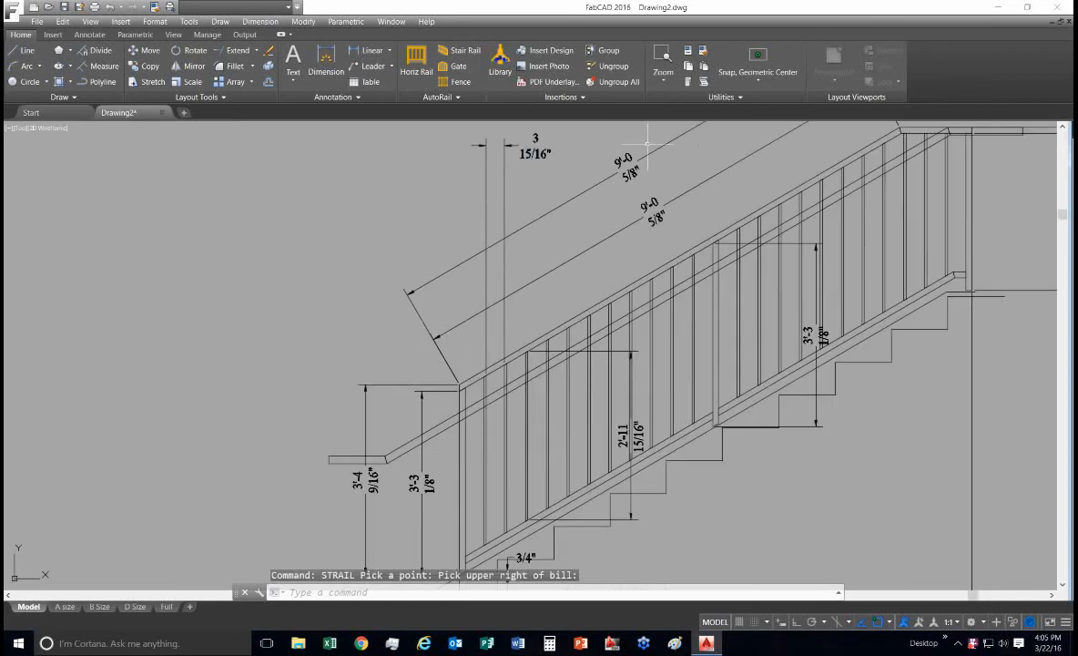
pyautogui.click(456, 98)
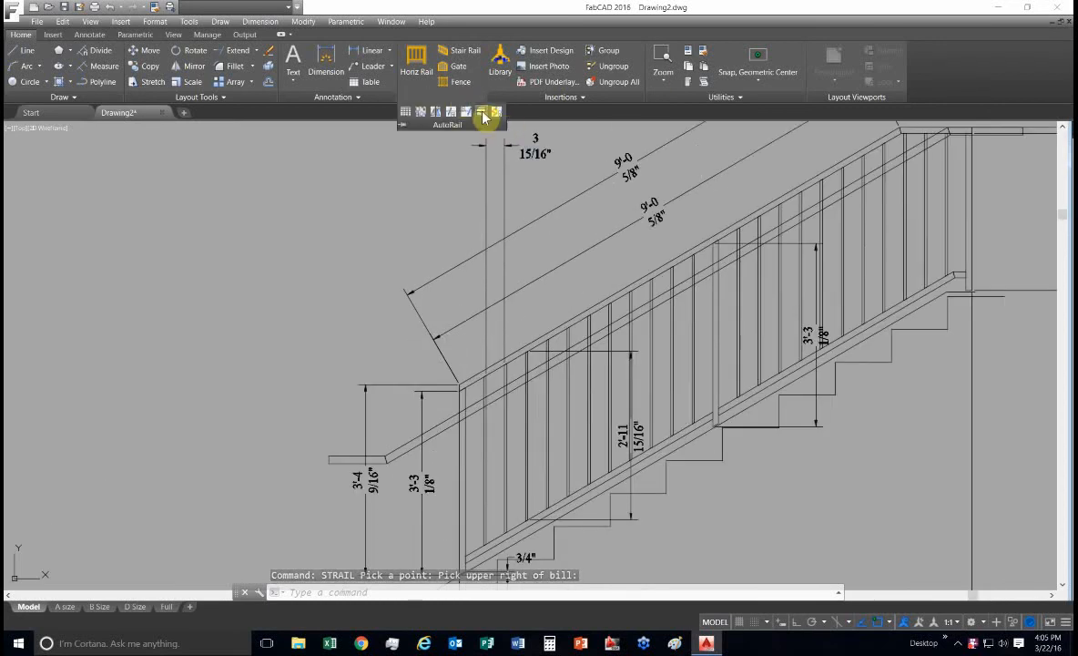
pyautogui.click(497, 113)
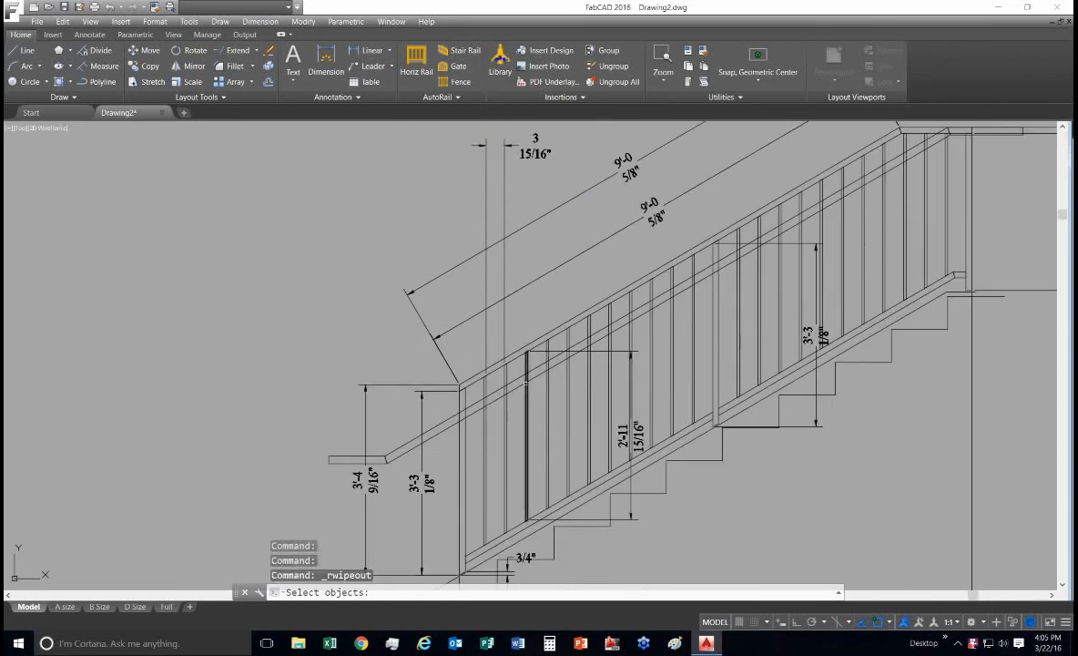
pyautogui.click(513, 386)
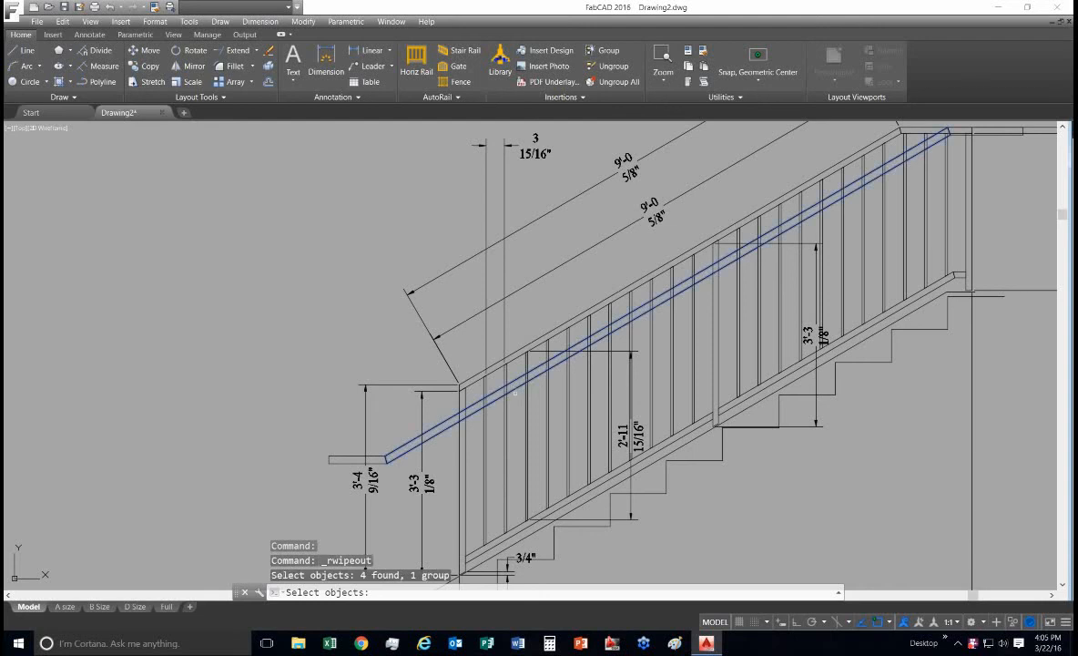
pyautogui.press('Return')
pyautogui.scroll(4, 519, 397)
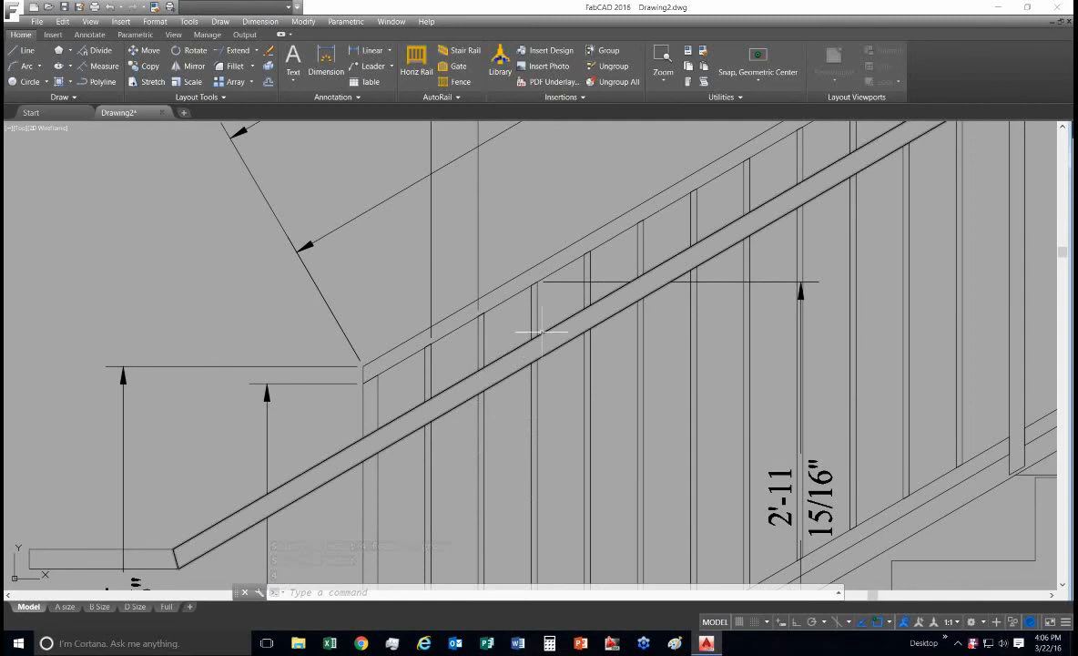
pyautogui.scroll(-3, 617, 403)
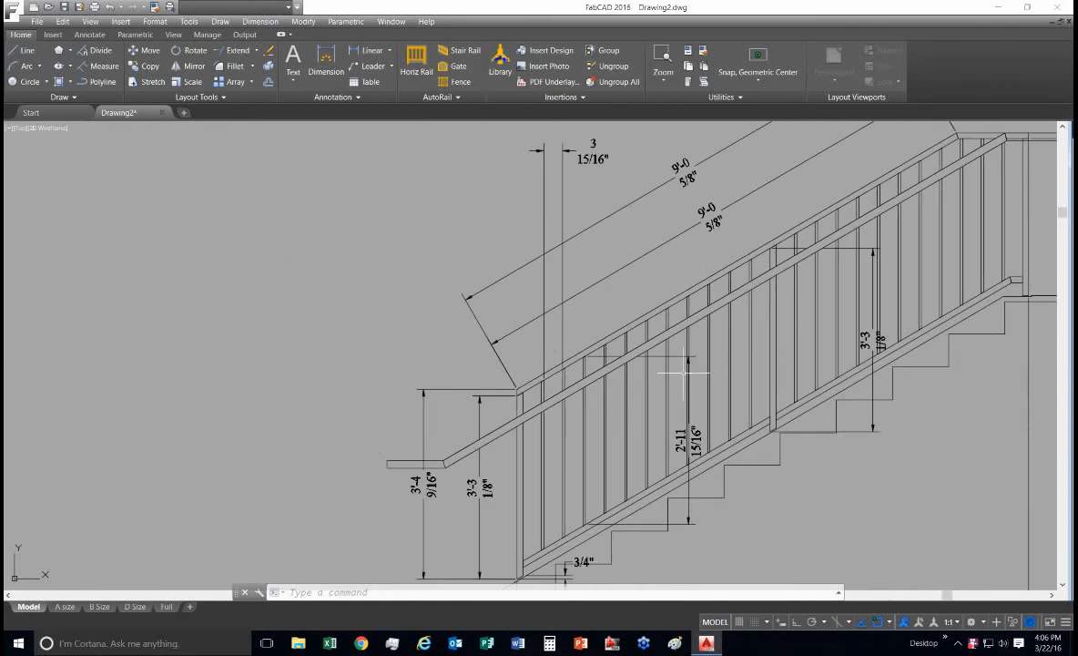
pyautogui.scroll(-3, 683, 372)
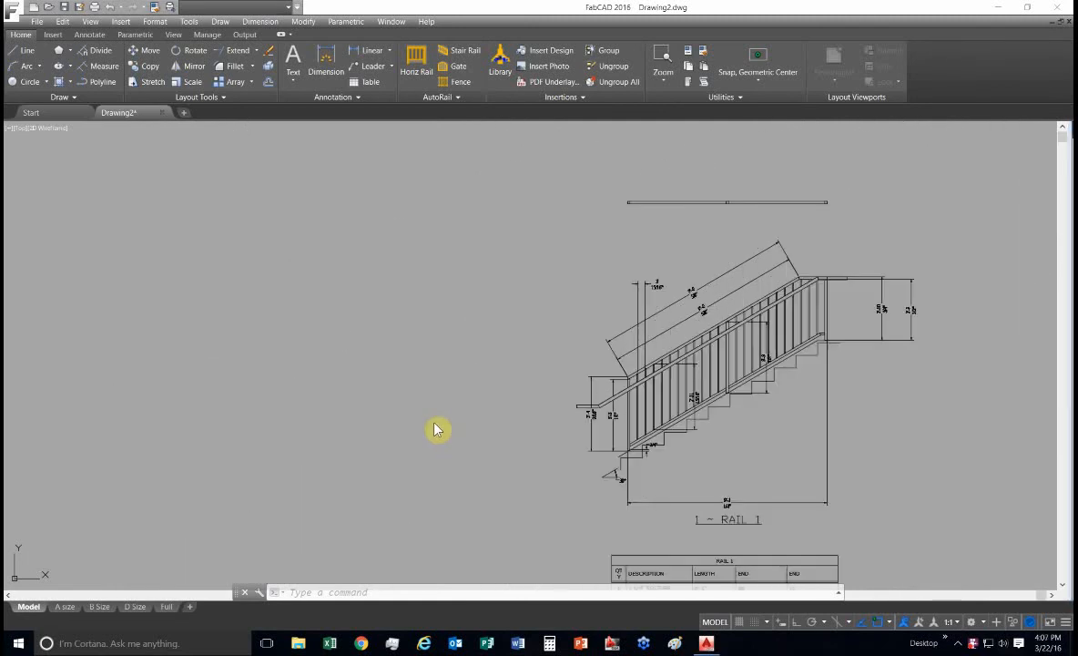